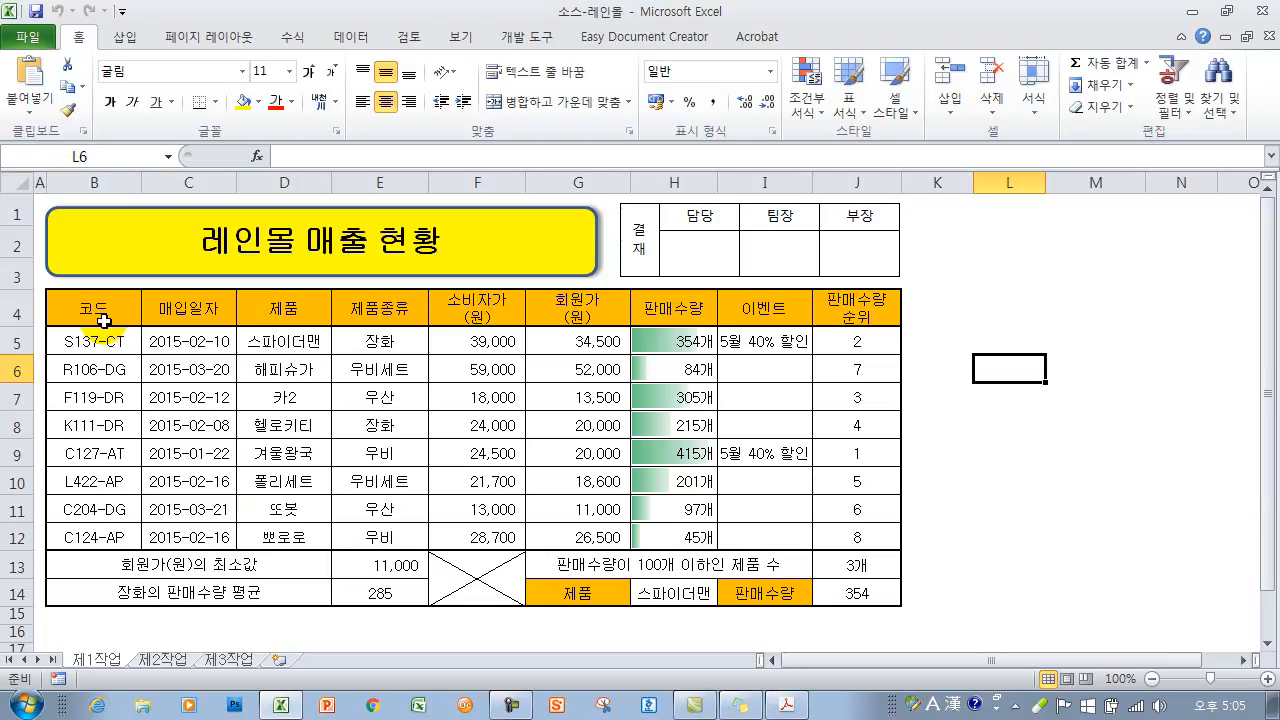
Step: Copy the range B4:H12 from the 제1작업 sheet and paste it into the 제2작업 sheet starting at B2
{"action": "left_click_drag", "start_coordinate": [110, 318], "coordinate": [659, 530]}
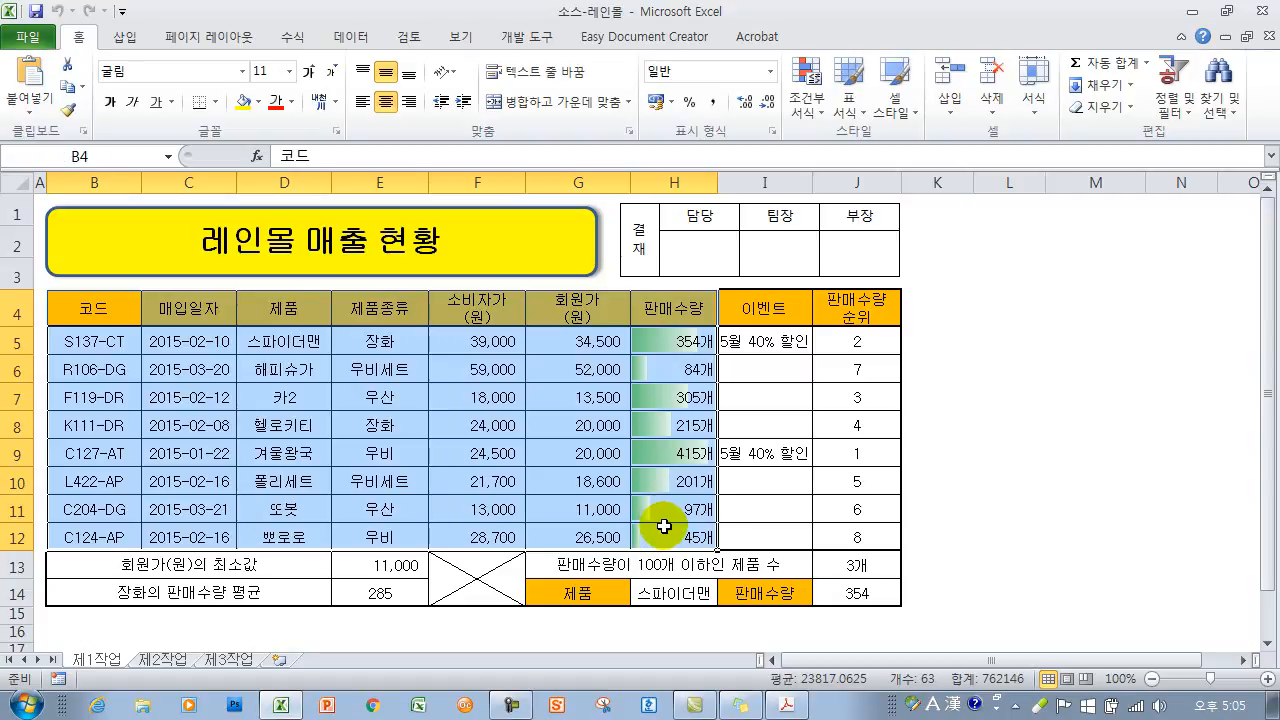
{"action": "key", "text": "ctrl+c"}
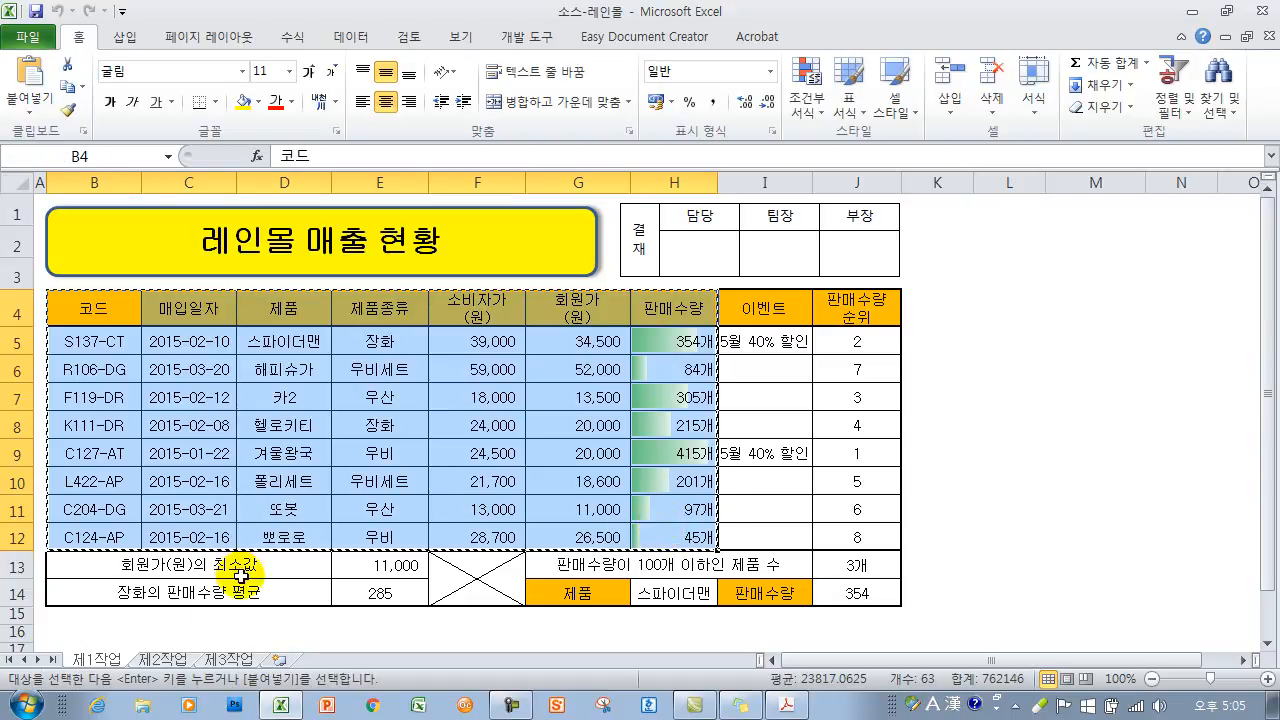
{"action": "left_click", "coordinate": [170, 659]}
{"action": "left_click", "coordinate": [109, 225]}
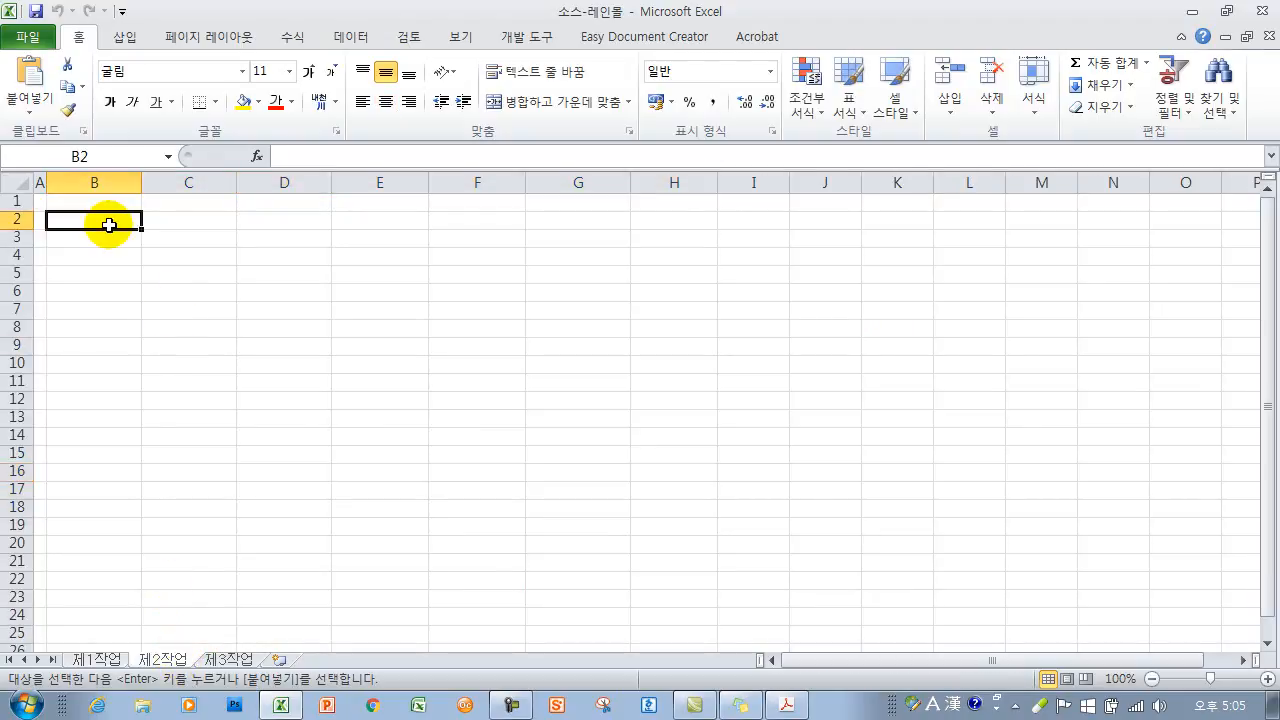
{"action": "key", "text": "ctrl+v"}
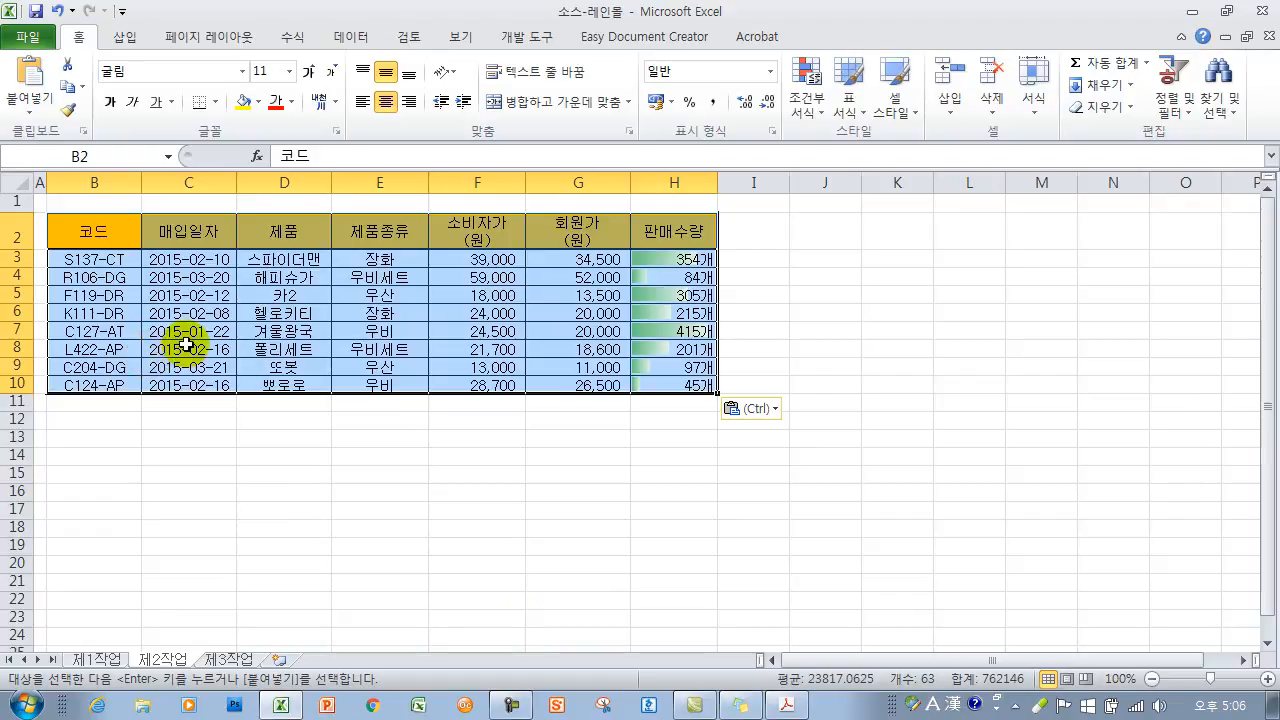
Step: Autofit the widths of columns B through H on the 제2작업 sheet to their contents
{"action": "left_click_drag", "start_coordinate": [123, 182], "coordinate": [652, 180]}
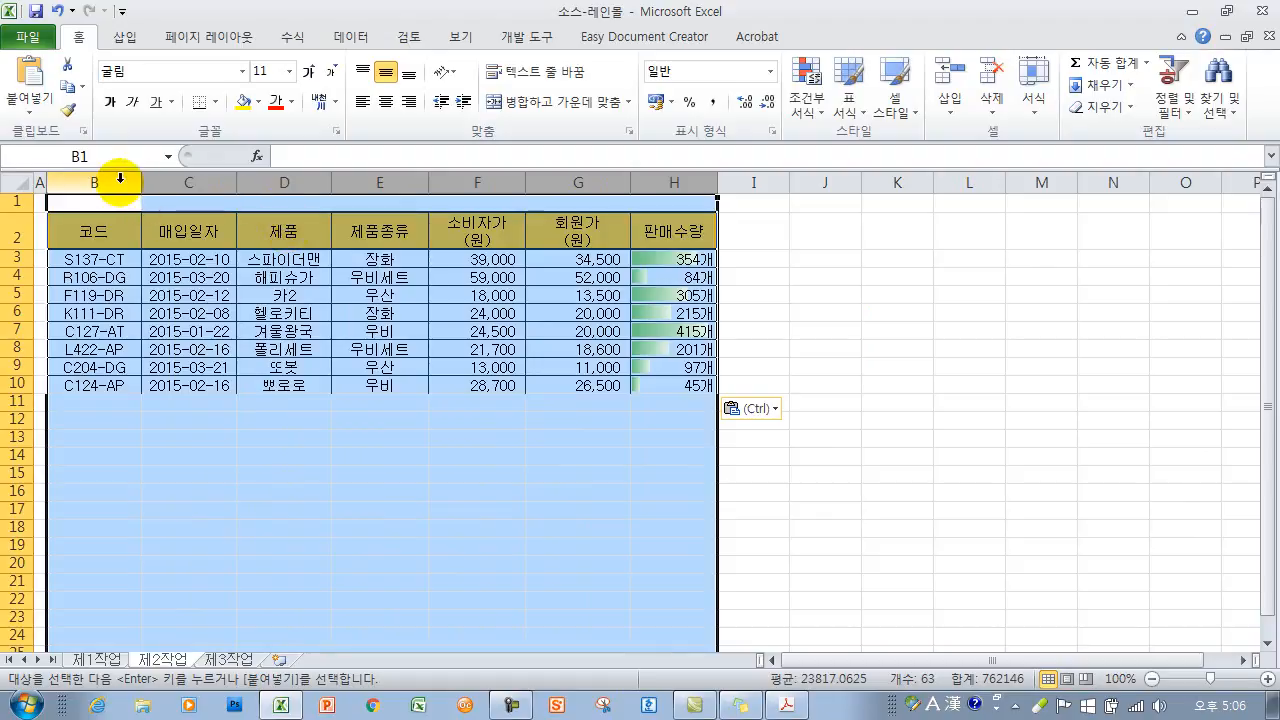
{"action": "double_click", "coordinate": [631, 184]}
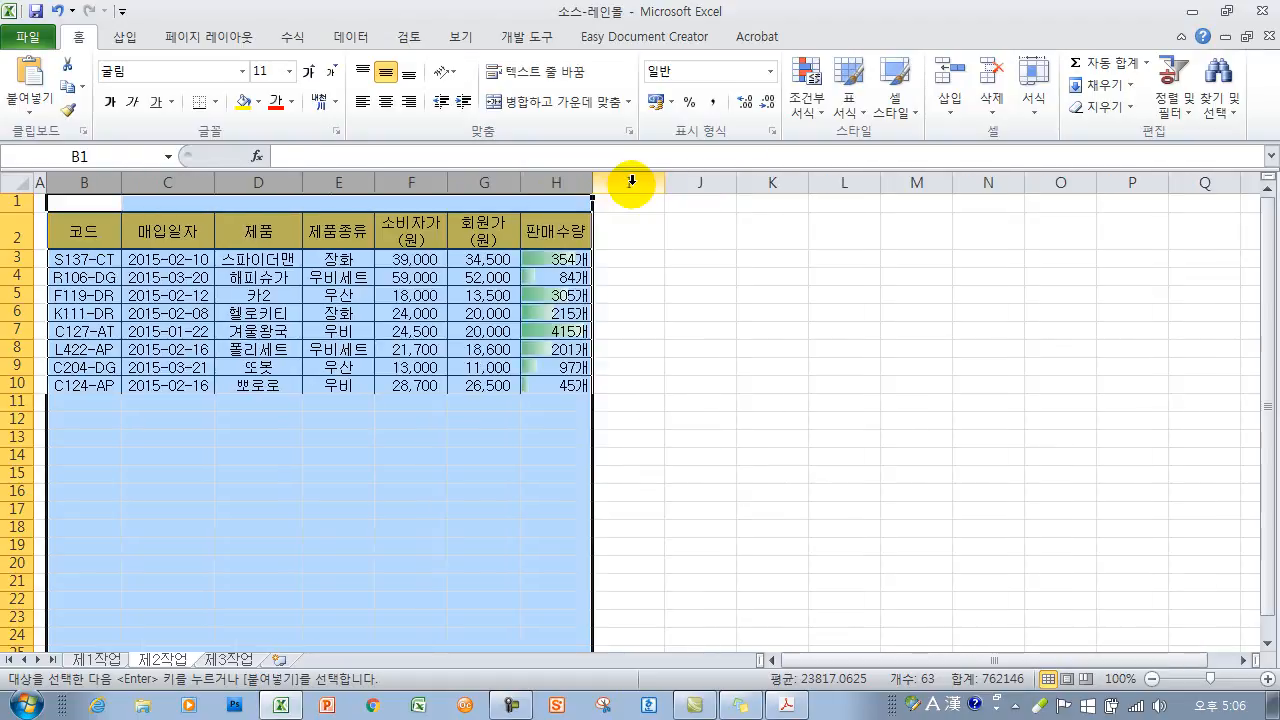
{"action": "left_click", "coordinate": [402, 514]}
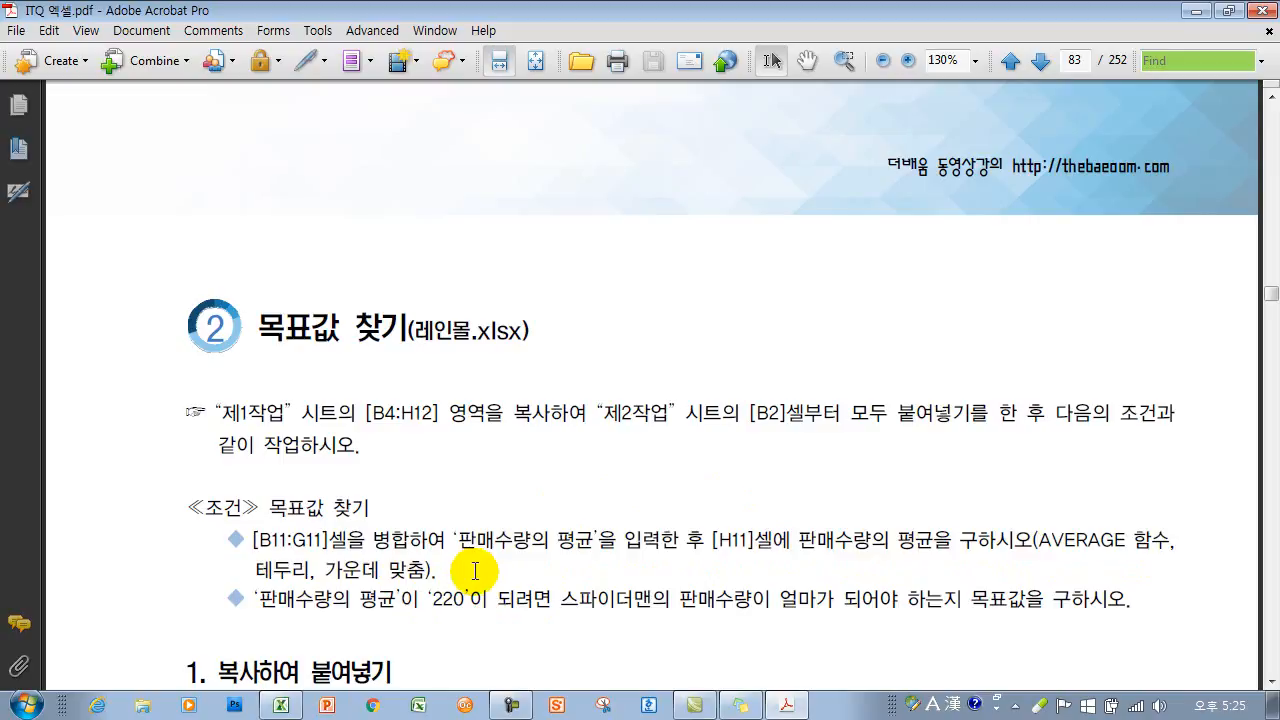
Step: Return from the PDF instructions to the Excel workbook and merge and center cells B11:G11
{"action": "left_click", "coordinate": [295, 706]}
{"action": "left_click", "coordinate": [75, 404]}
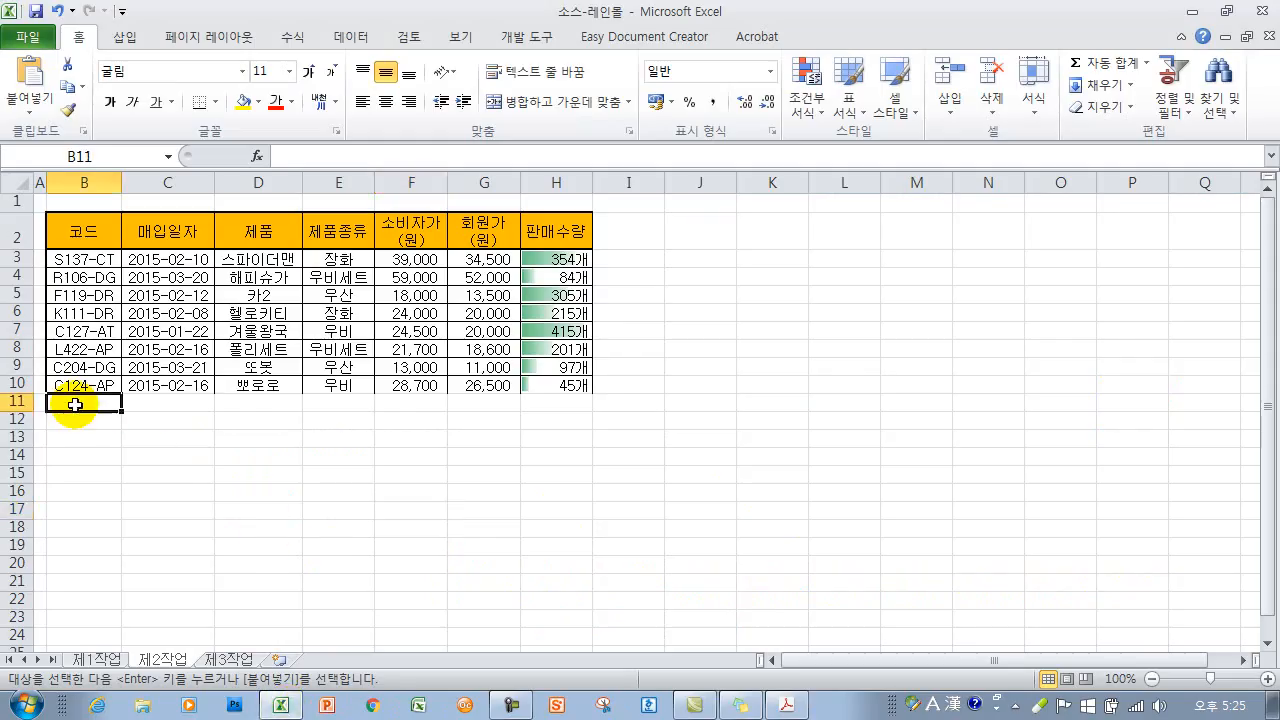
{"action": "left_click_drag", "start_coordinate": [77, 405], "coordinate": [454, 407]}
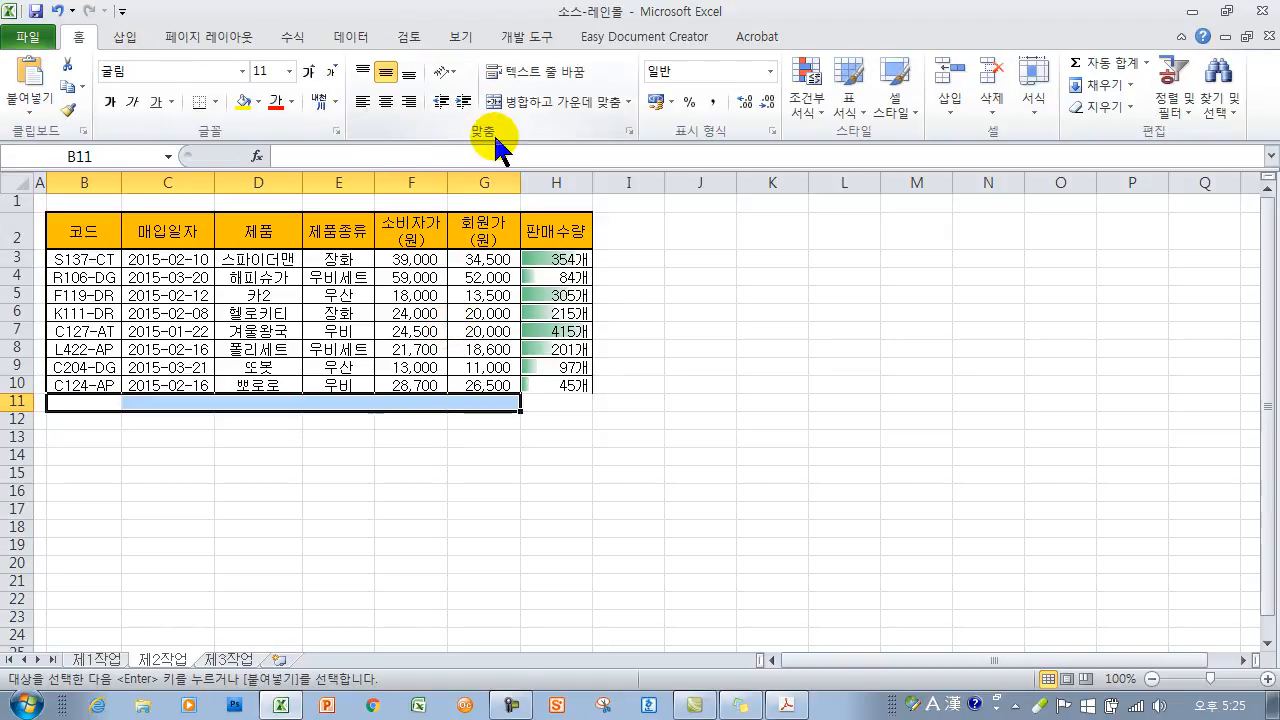
{"action": "left_click", "coordinate": [556, 103]}
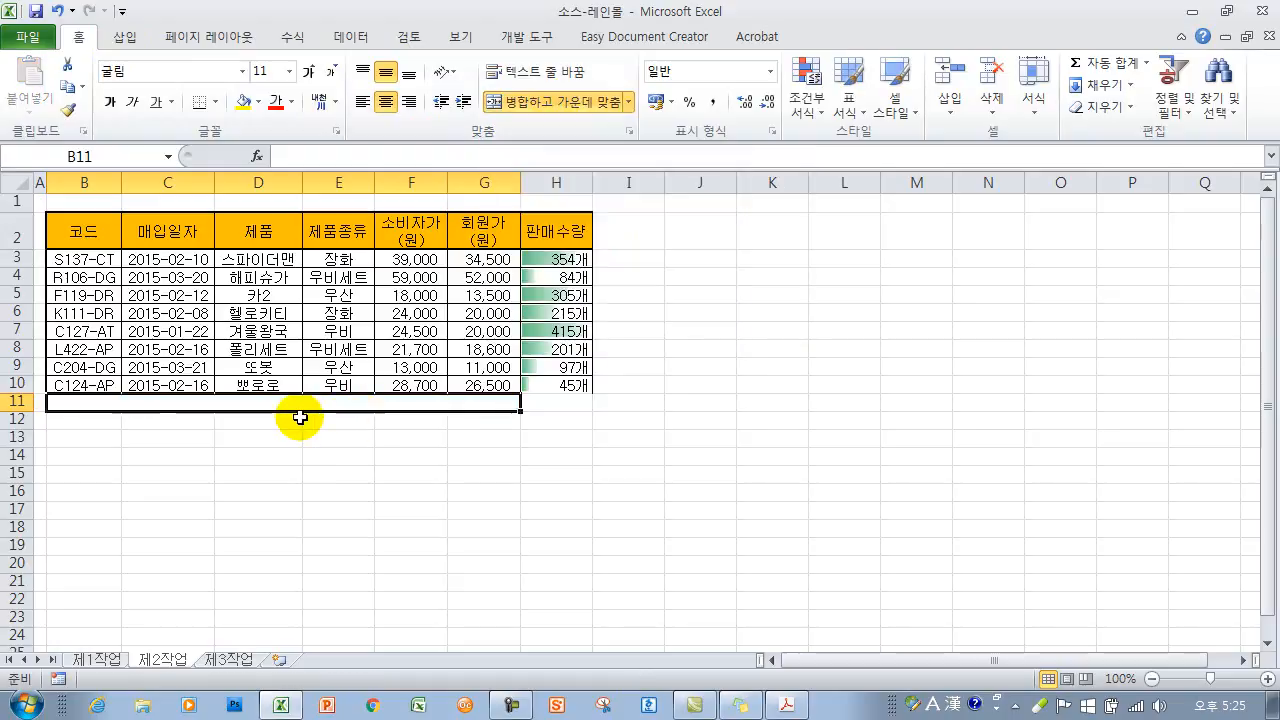
Step: Enter the label "판매수량의 평균" in the merged cell B11:G11
{"action": "type", "text": "vks"}
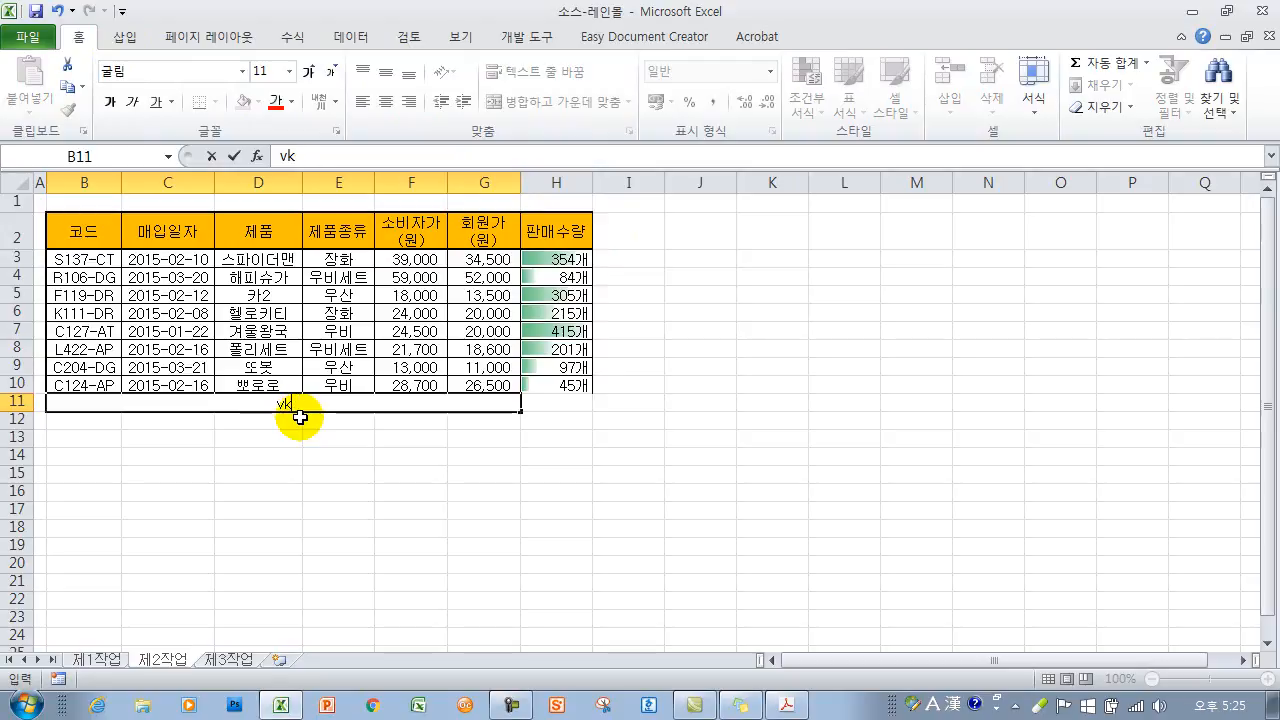
{"action": "left_click", "coordinate": [300, 417]}
{"action": "type", "text": "ㅐ수"}
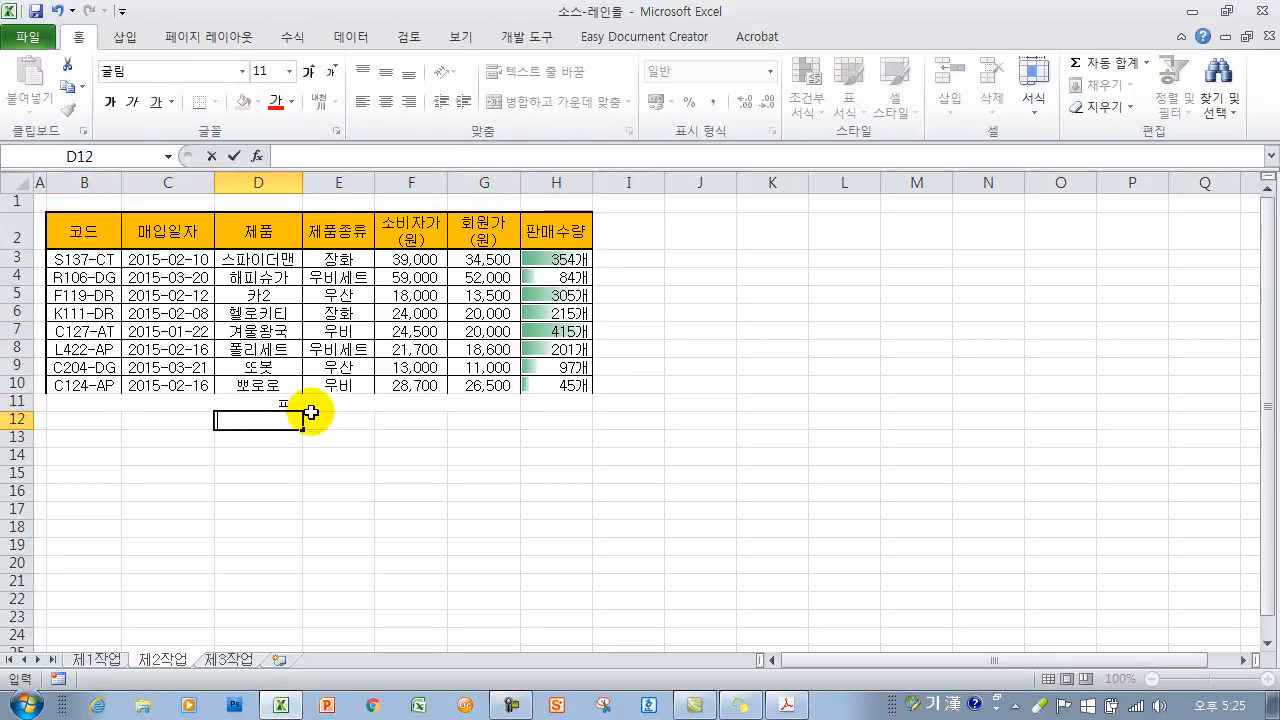
{"action": "left_click", "coordinate": [291, 402]}
{"action": "type", "text": "판"}
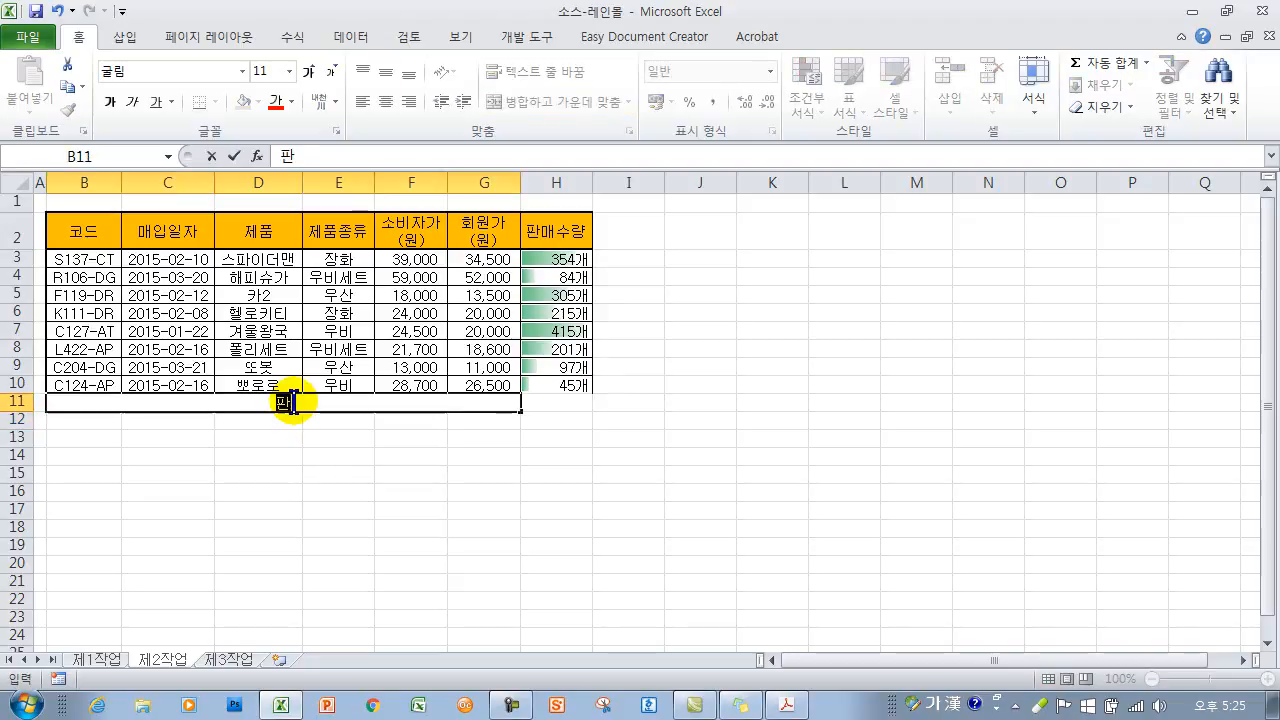
{"action": "type", "text": "매수량의 평ㄱ"}
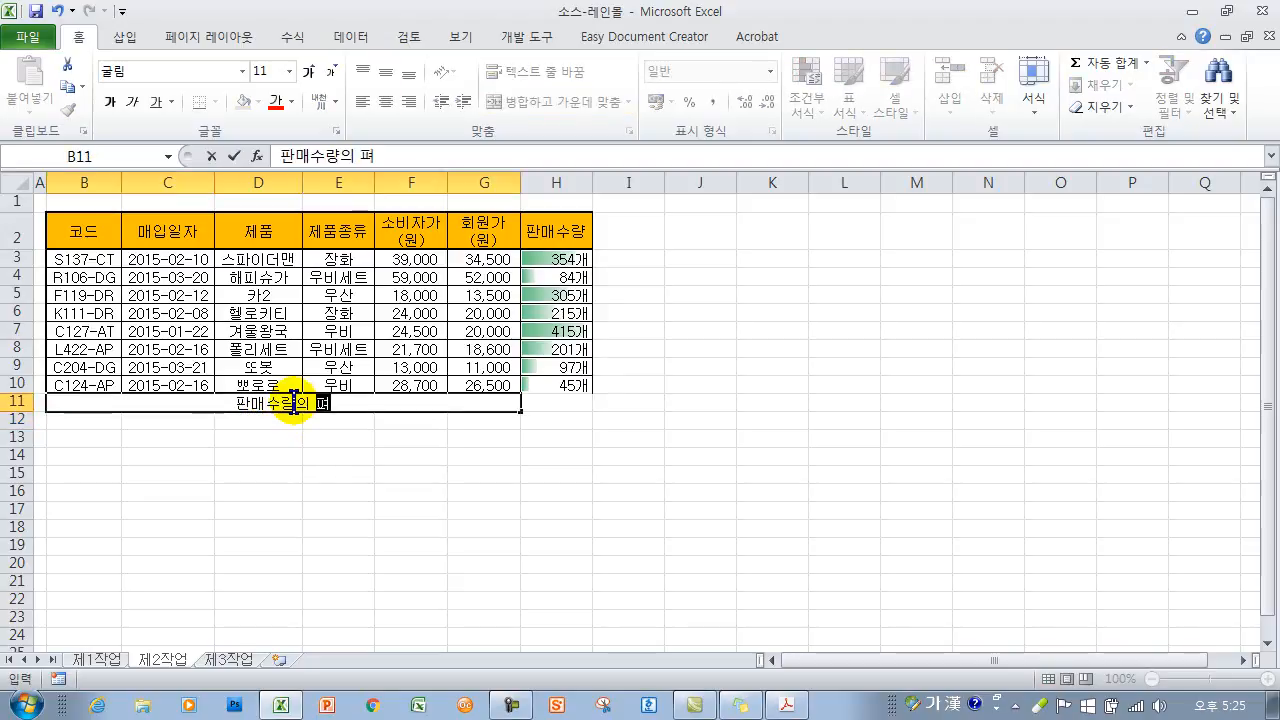
{"action": "key", "text": "Return"}
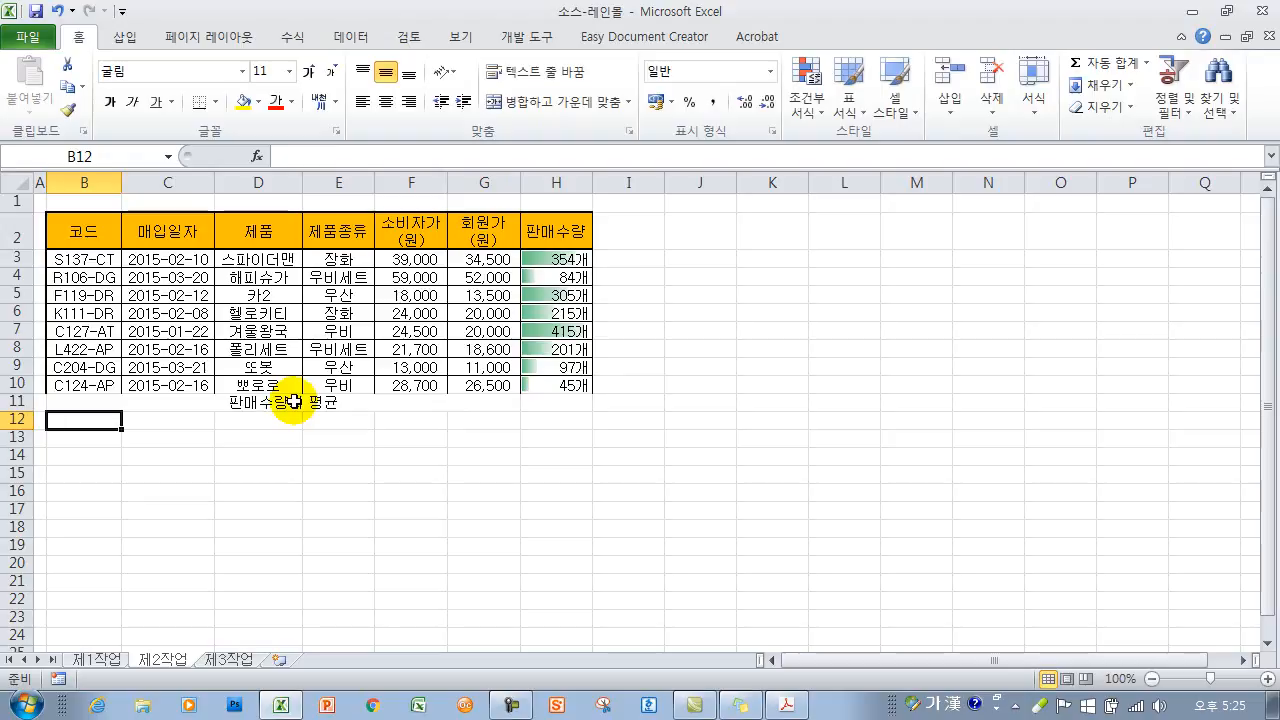
{"action": "left_click", "coordinate": [296, 402]}
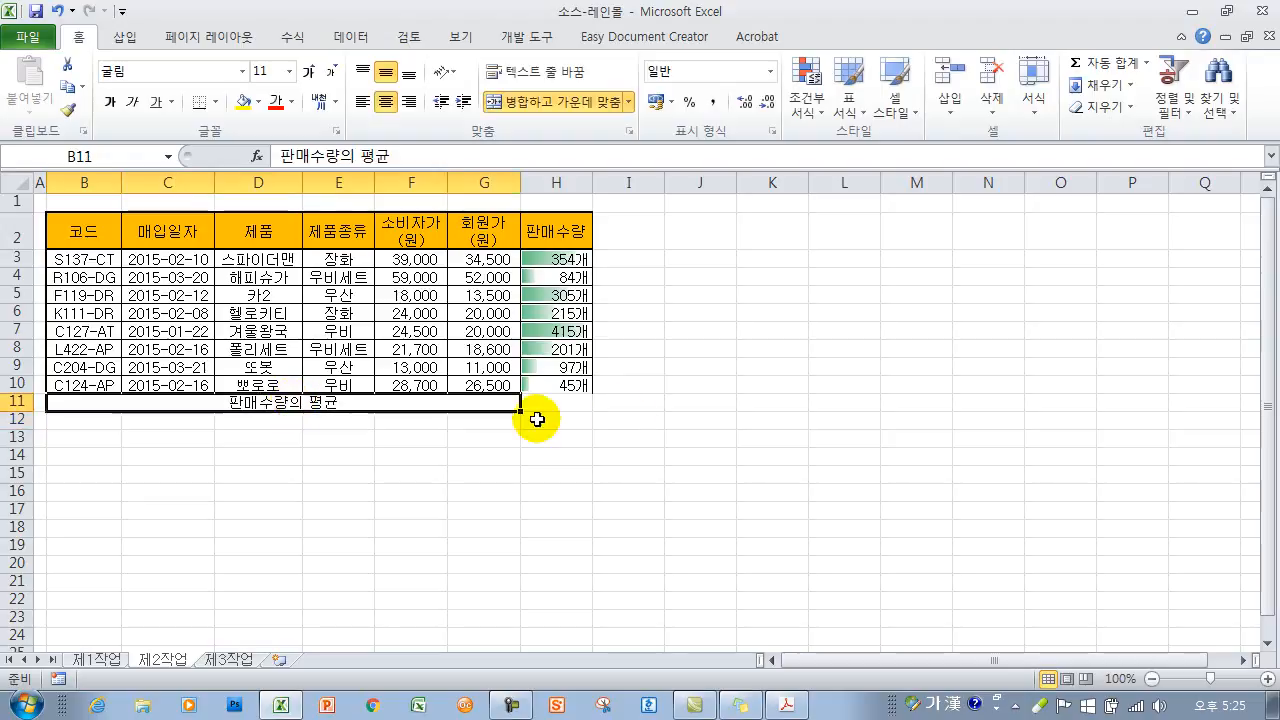
Step: Calculate the average sales quantity in H11 with the AVERAGE function over H3:H10
{"action": "left_click", "coordinate": [586, 404]}
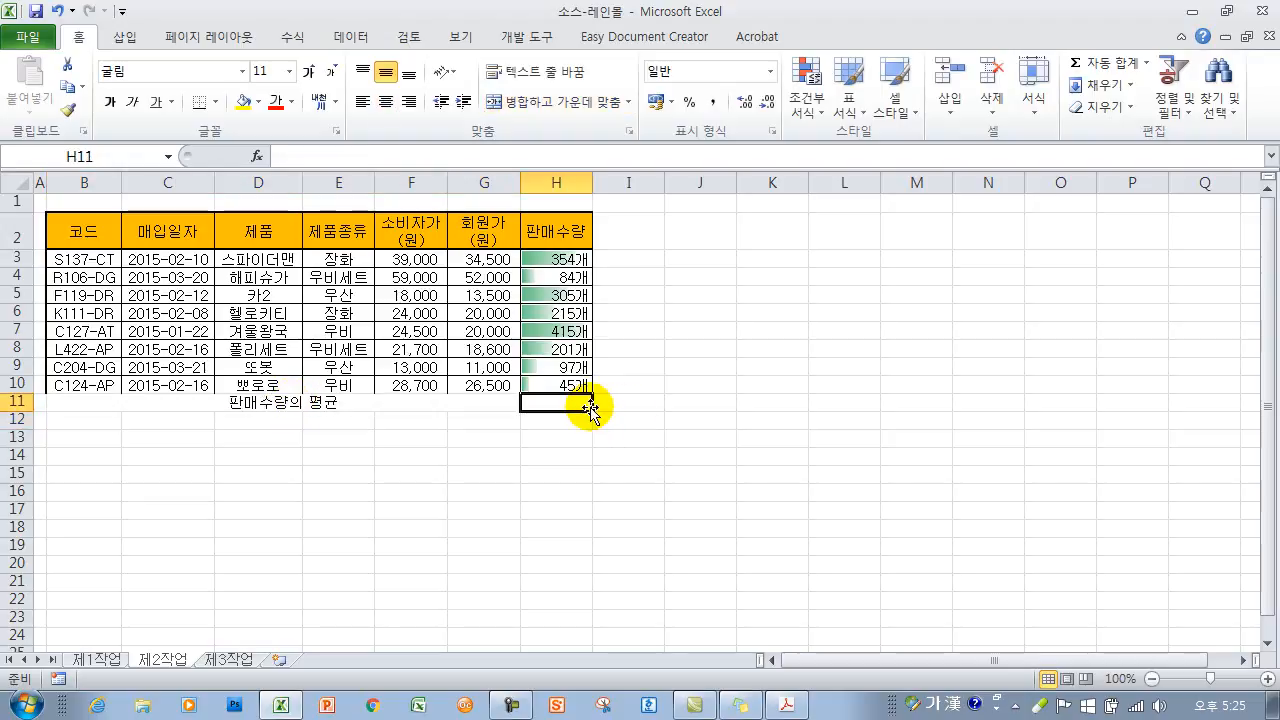
{"action": "type", "text": "="}
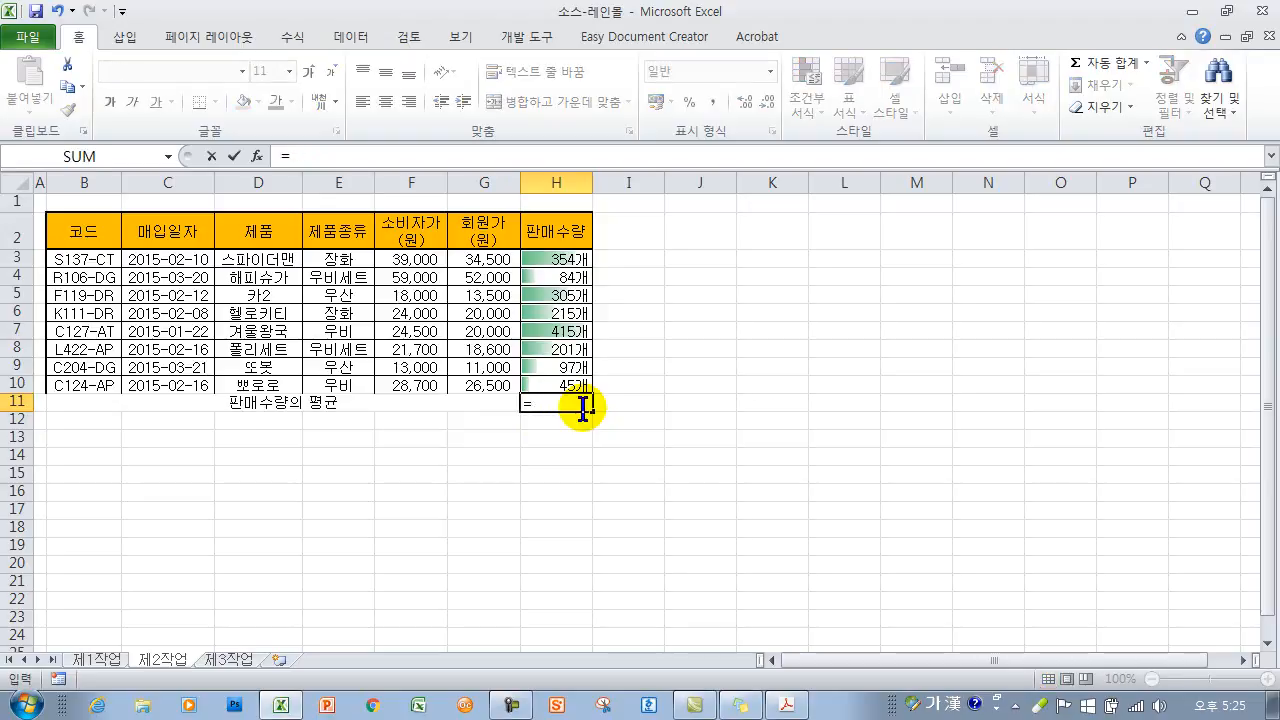
{"action": "type", "text": "ave"}
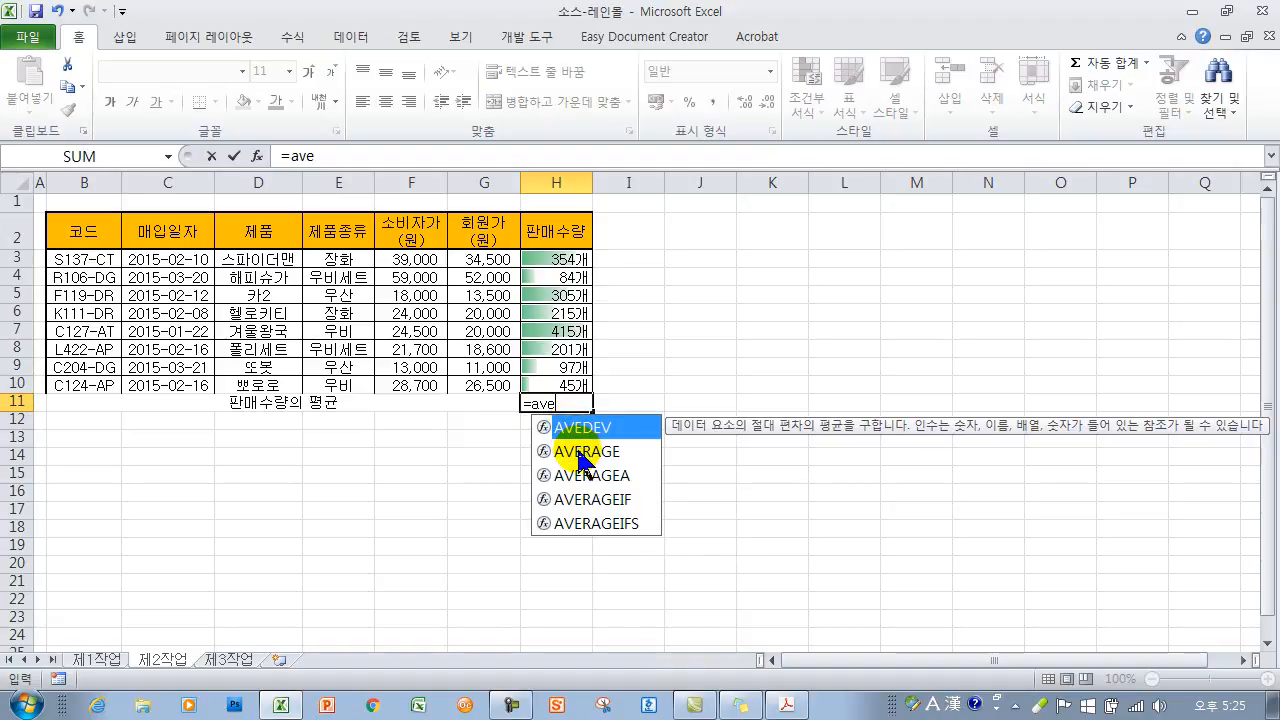
{"action": "double_click", "coordinate": [585, 452]}
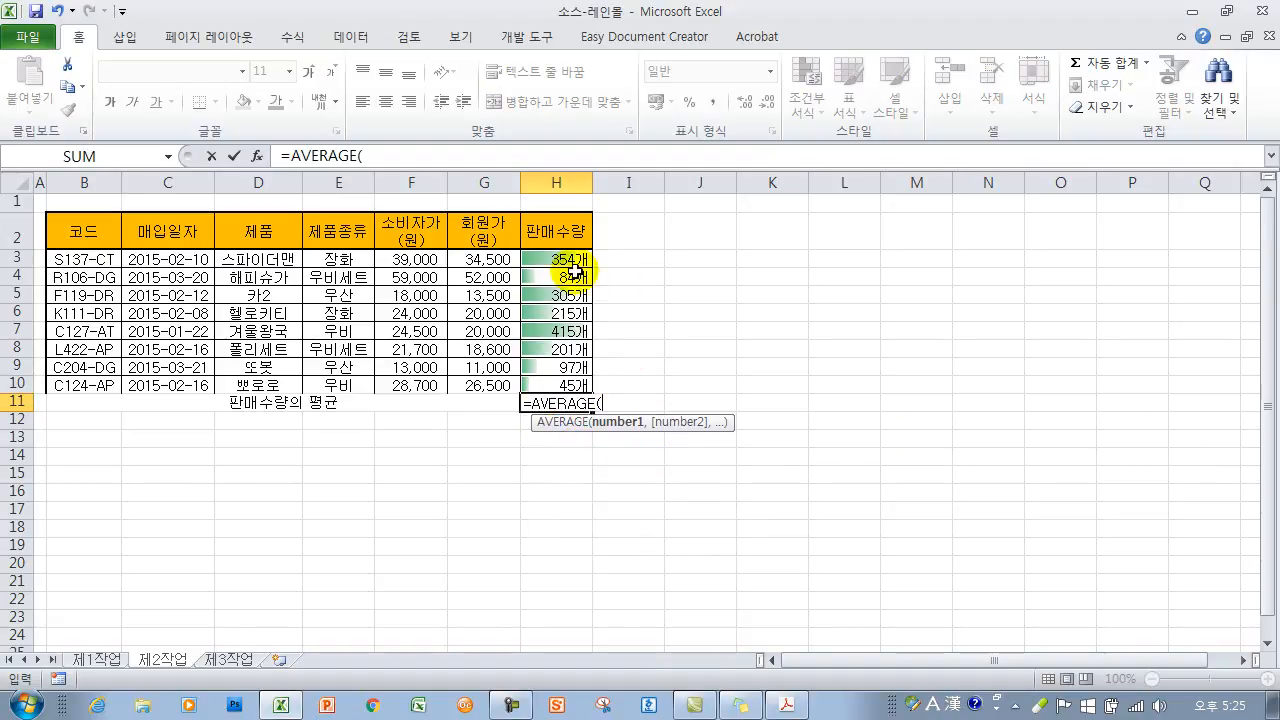
{"action": "left_click_drag", "start_coordinate": [558, 259], "coordinate": [553, 386]}
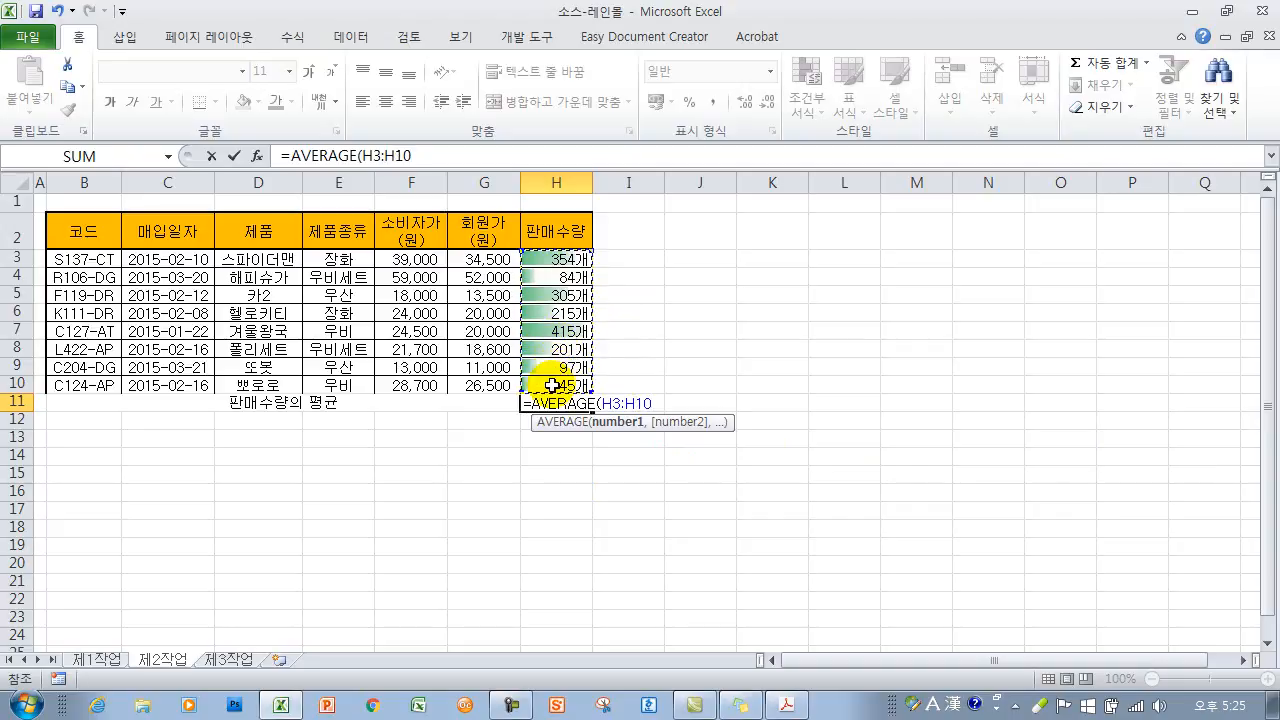
{"action": "key", "text": "Return"}
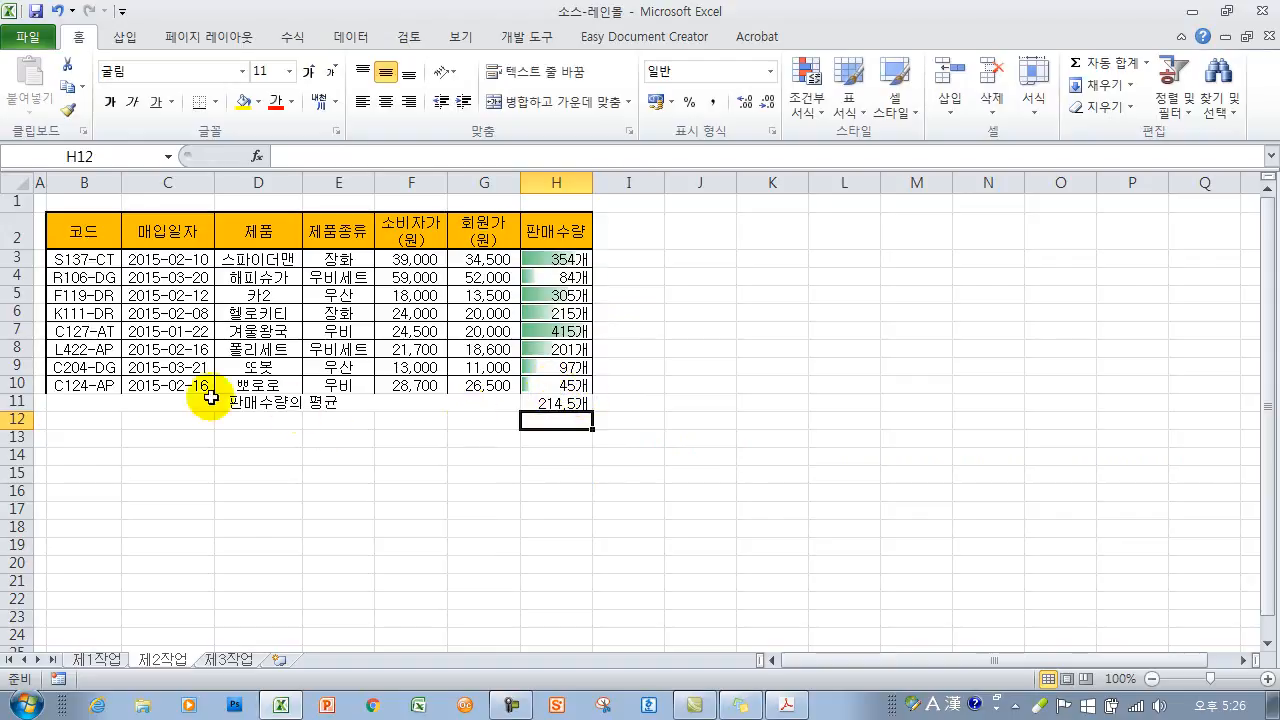
Step: Apply all borders and a thick box border around the average row B11:H11
{"action": "left_click_drag", "start_coordinate": [125, 405], "coordinate": [571, 405]}
{"action": "left_click", "coordinate": [213, 103]}
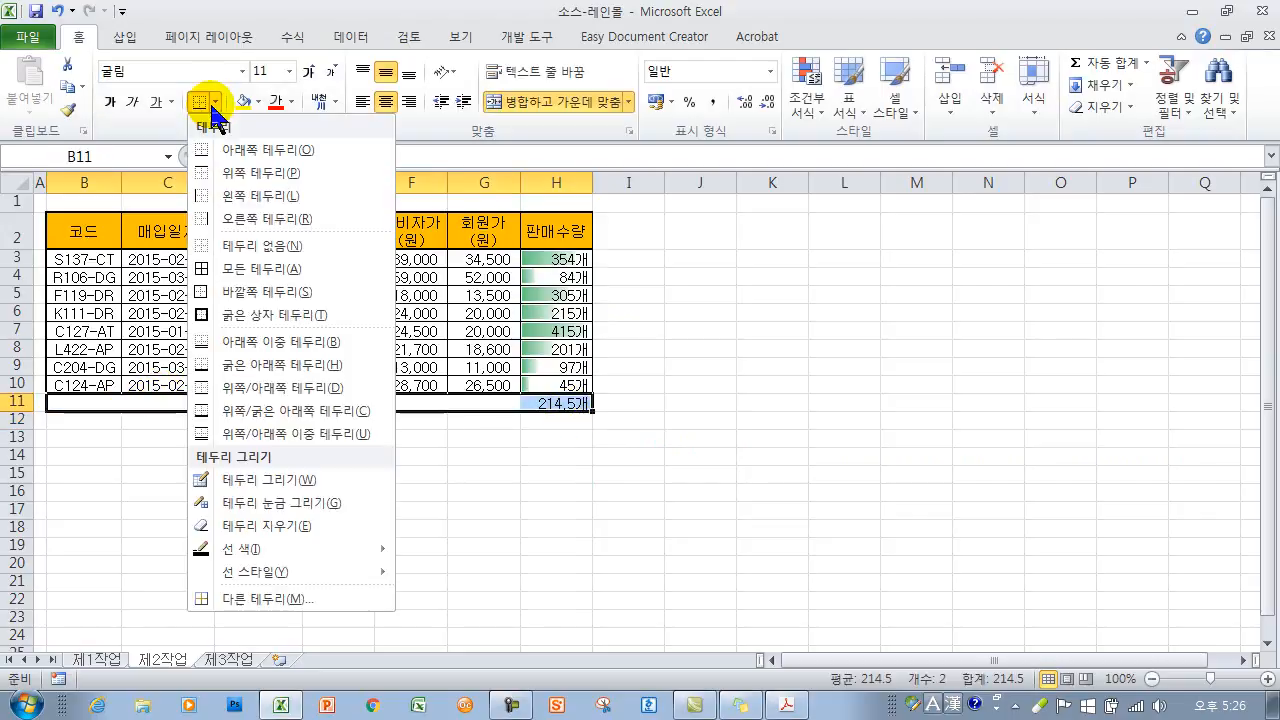
{"action": "left_click", "coordinate": [232, 270]}
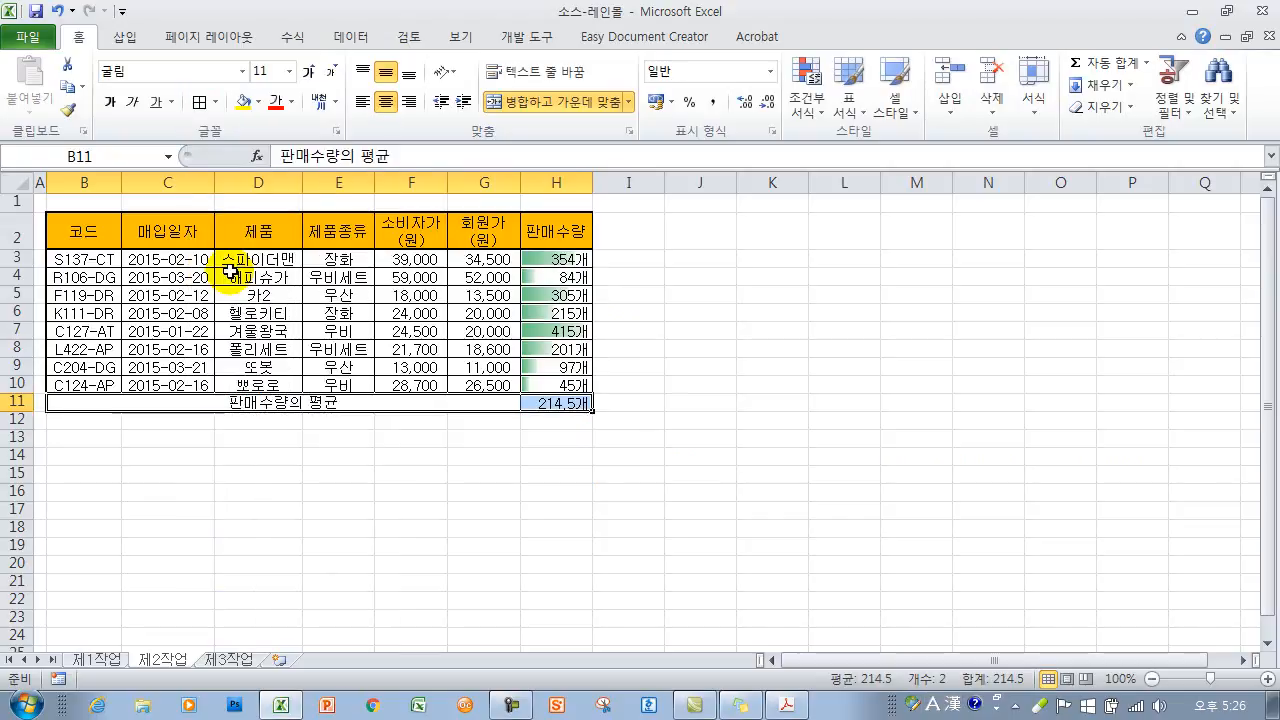
{"action": "left_click", "coordinate": [215, 104]}
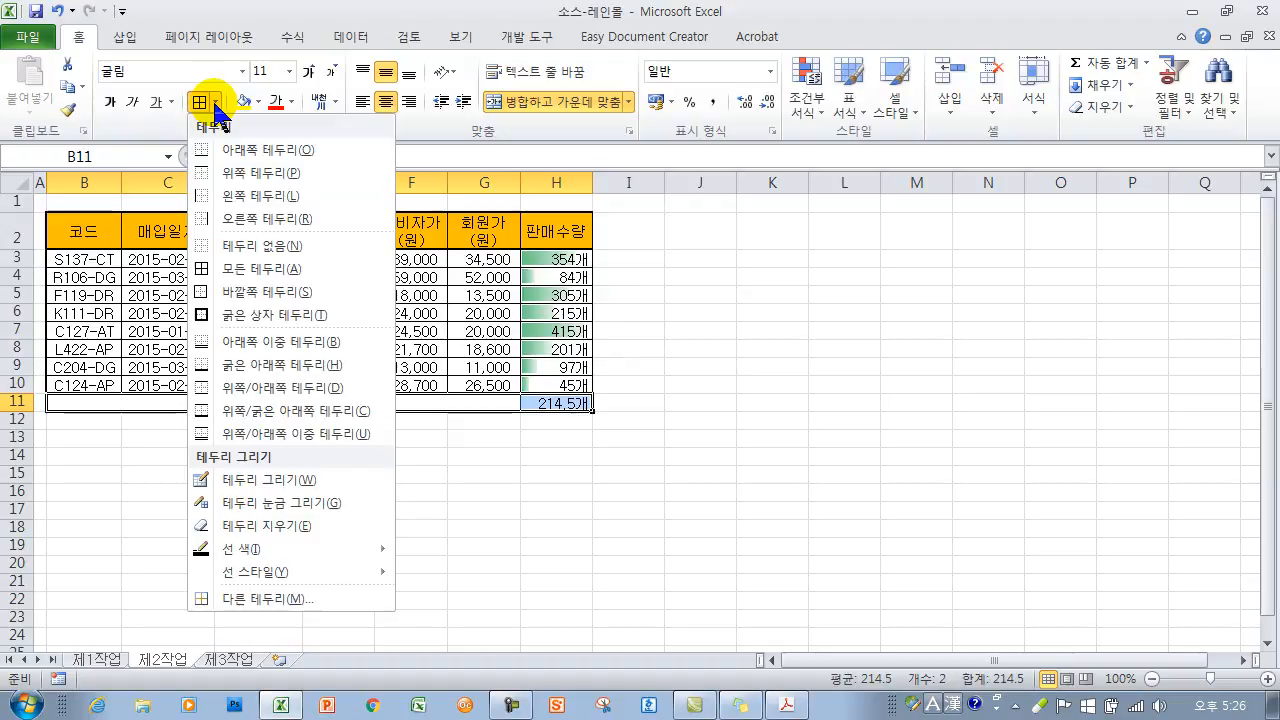
{"action": "left_click", "coordinate": [225, 316]}
{"action": "left_click", "coordinate": [412, 476]}
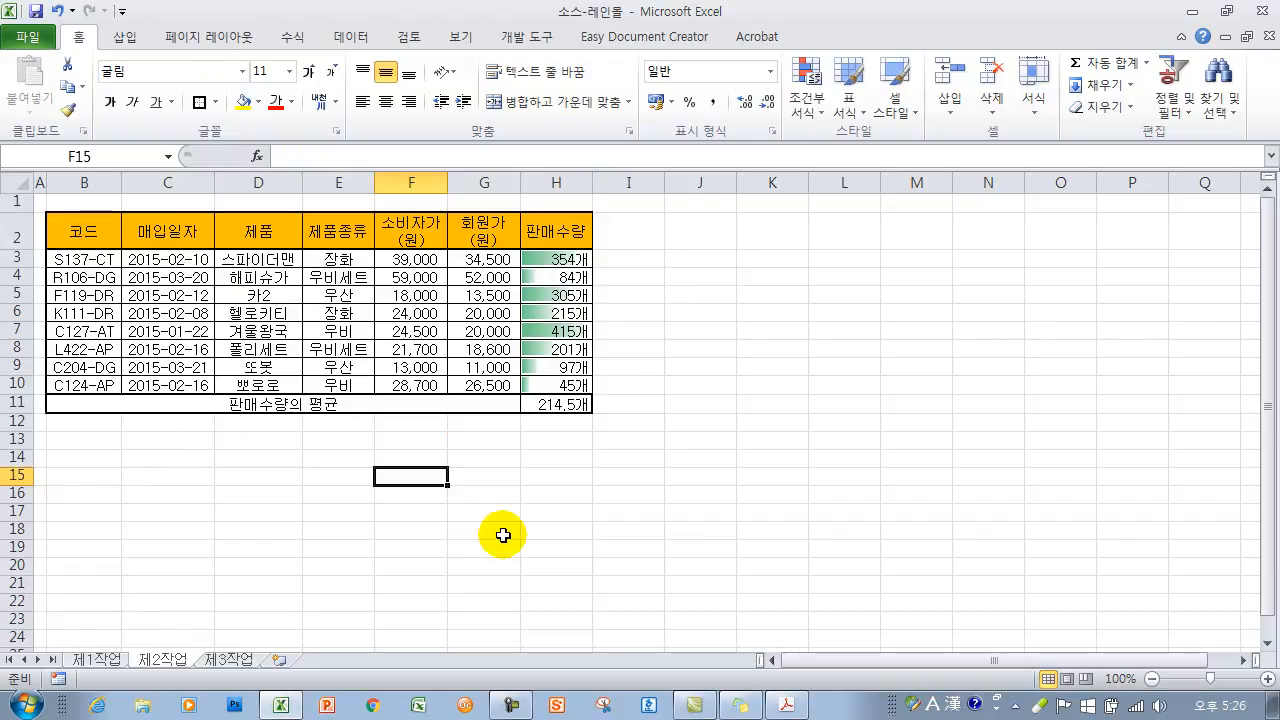
Step: Check the goal-seek condition in the ITQ 엑셀.pdf instructions and return to the average cell H11 in Excel
{"action": "left_click", "coordinate": [770, 706]}
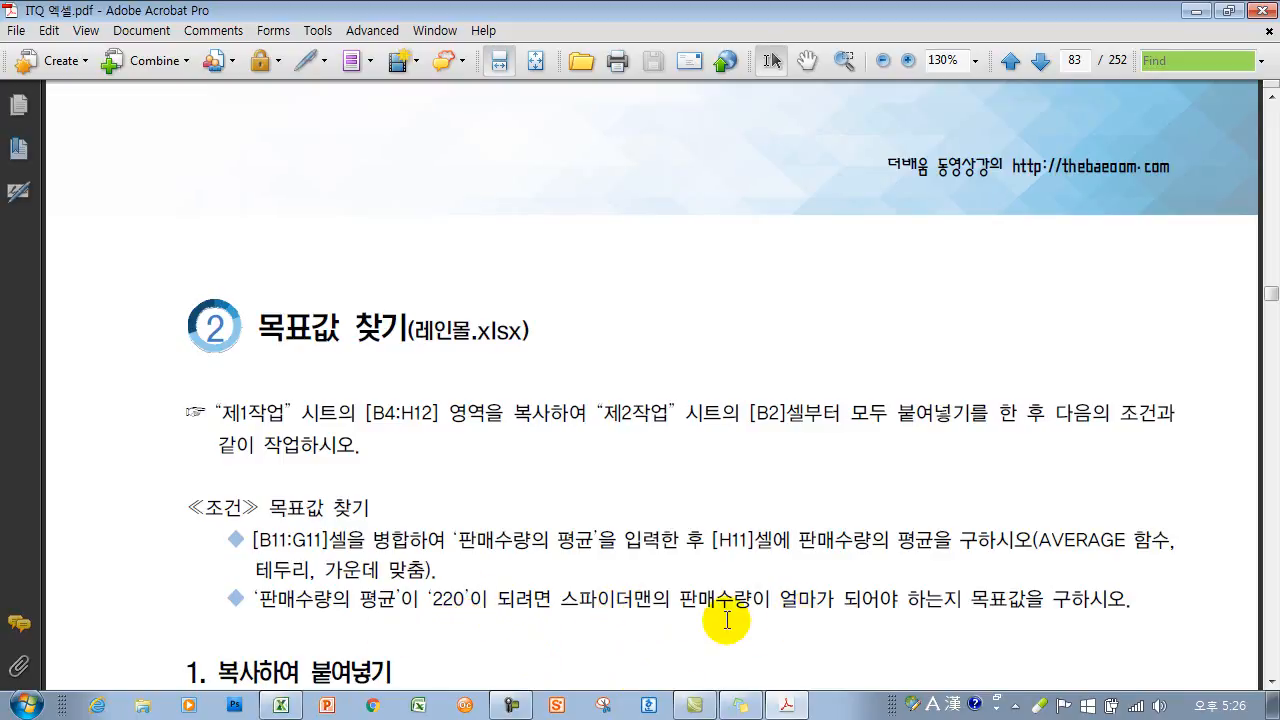
{"action": "left_click", "coordinate": [280, 705]}
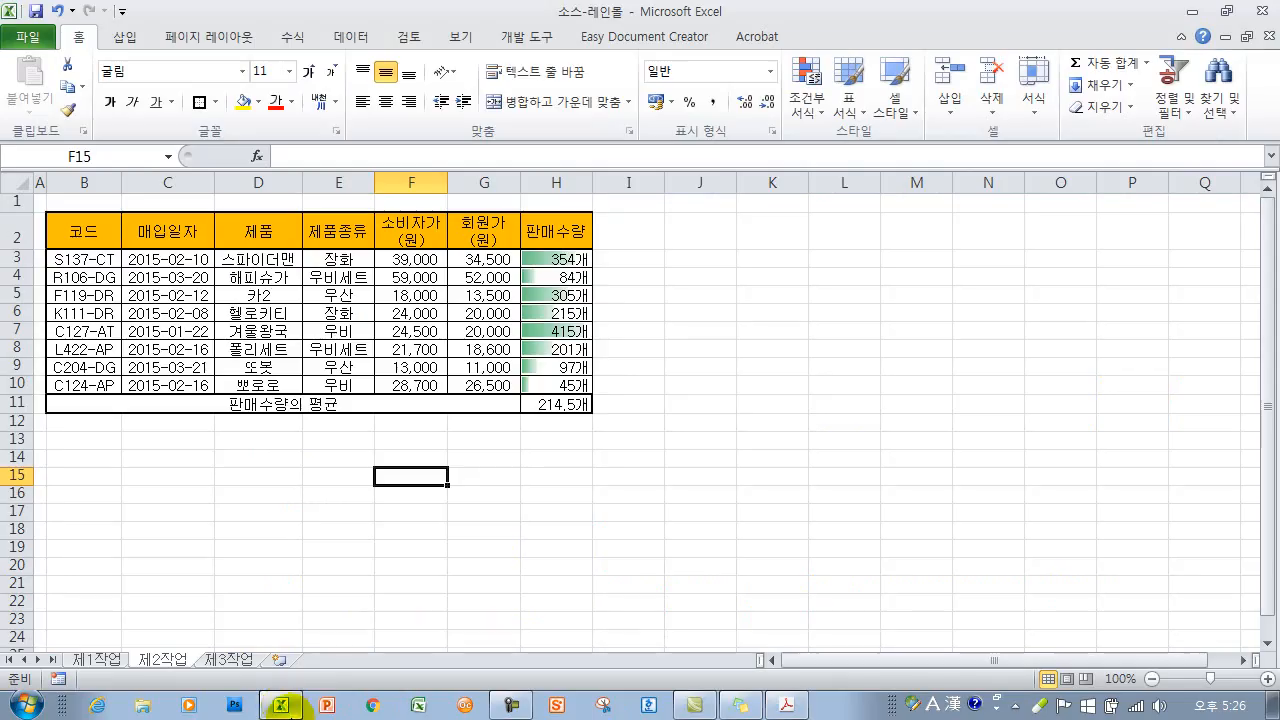
{"action": "left_click", "coordinate": [567, 403]}
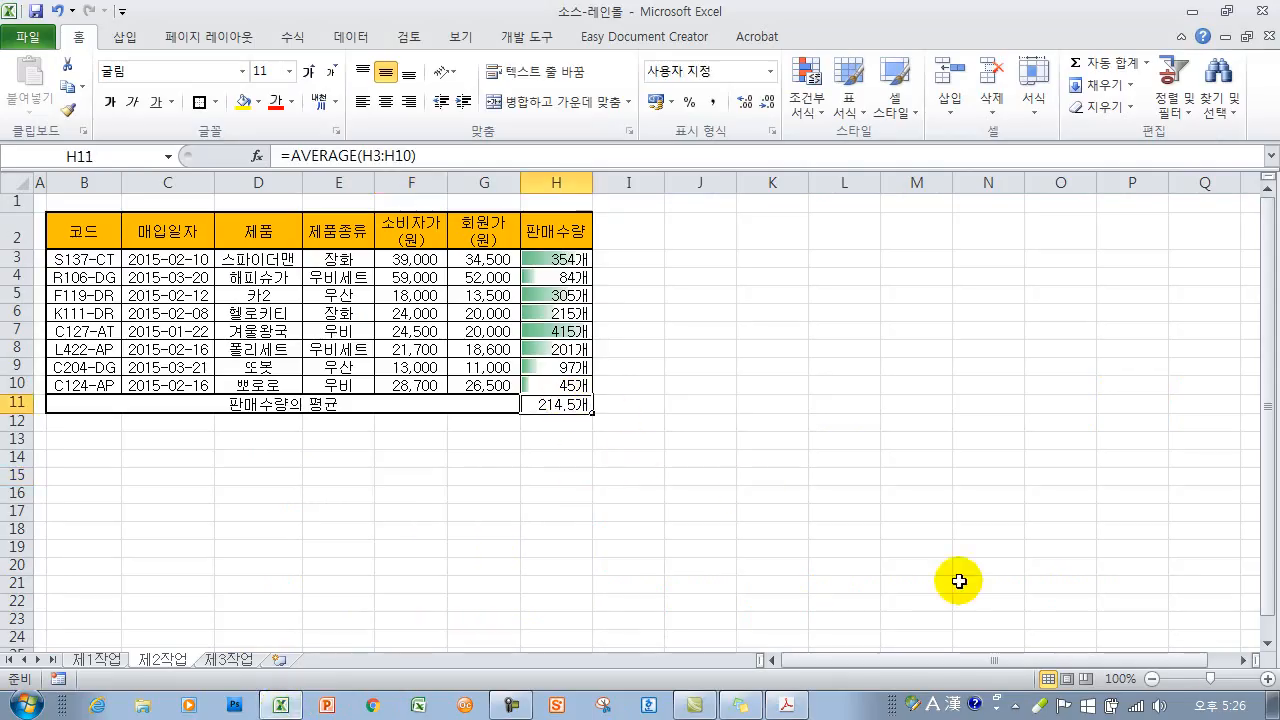
Step: Start Goal Seek with the average cell H11 as the formula cell and a target value of 220
{"action": "left_click", "coordinate": [1268, 679]}
{"action": "left_click", "coordinate": [1268, 679]}
{"action": "left_click", "coordinate": [1268, 679]}
{"action": "left_click", "coordinate": [1268, 679]}
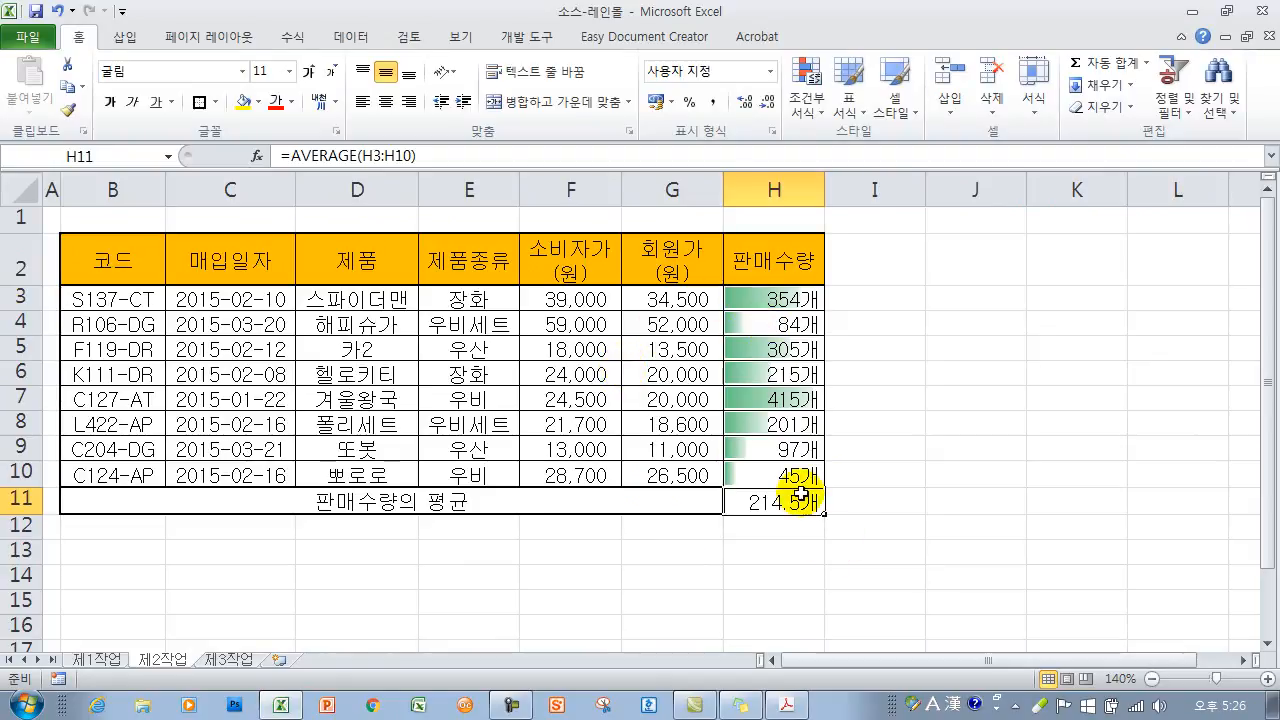
{"action": "left_click", "coordinate": [771, 549]}
{"action": "left_click", "coordinate": [781, 512]}
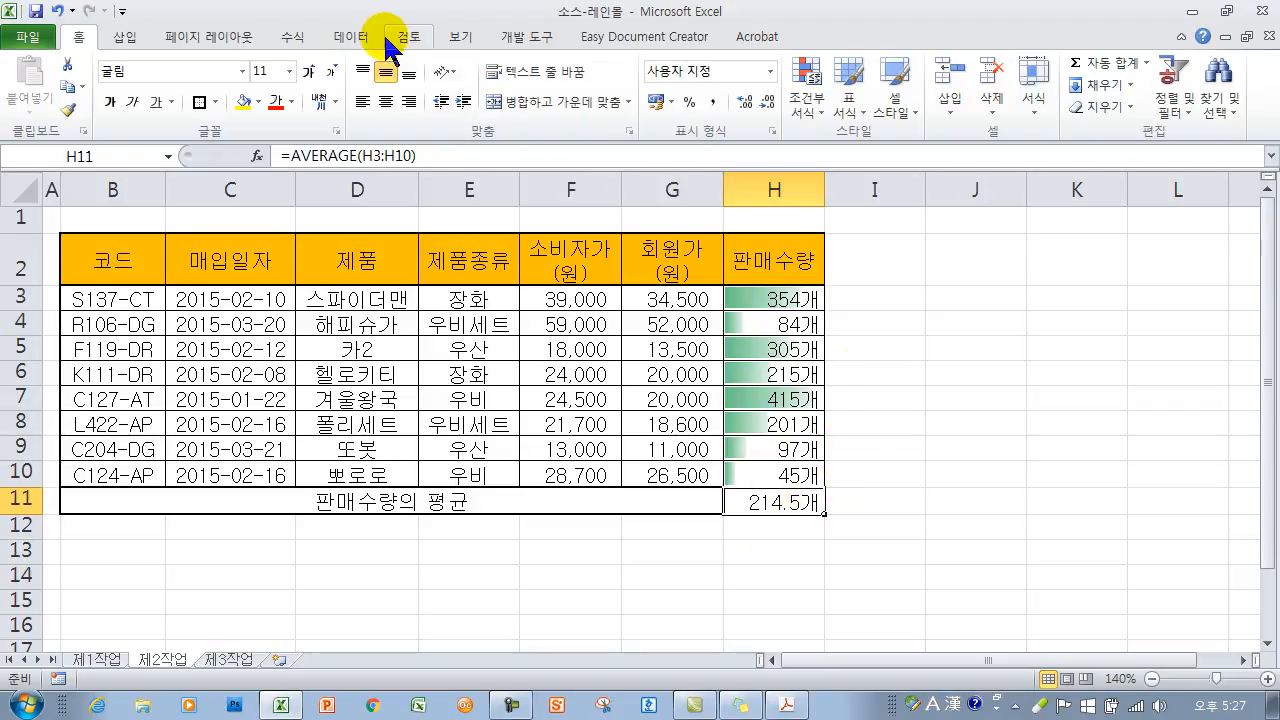
{"action": "left_click", "coordinate": [355, 42]}
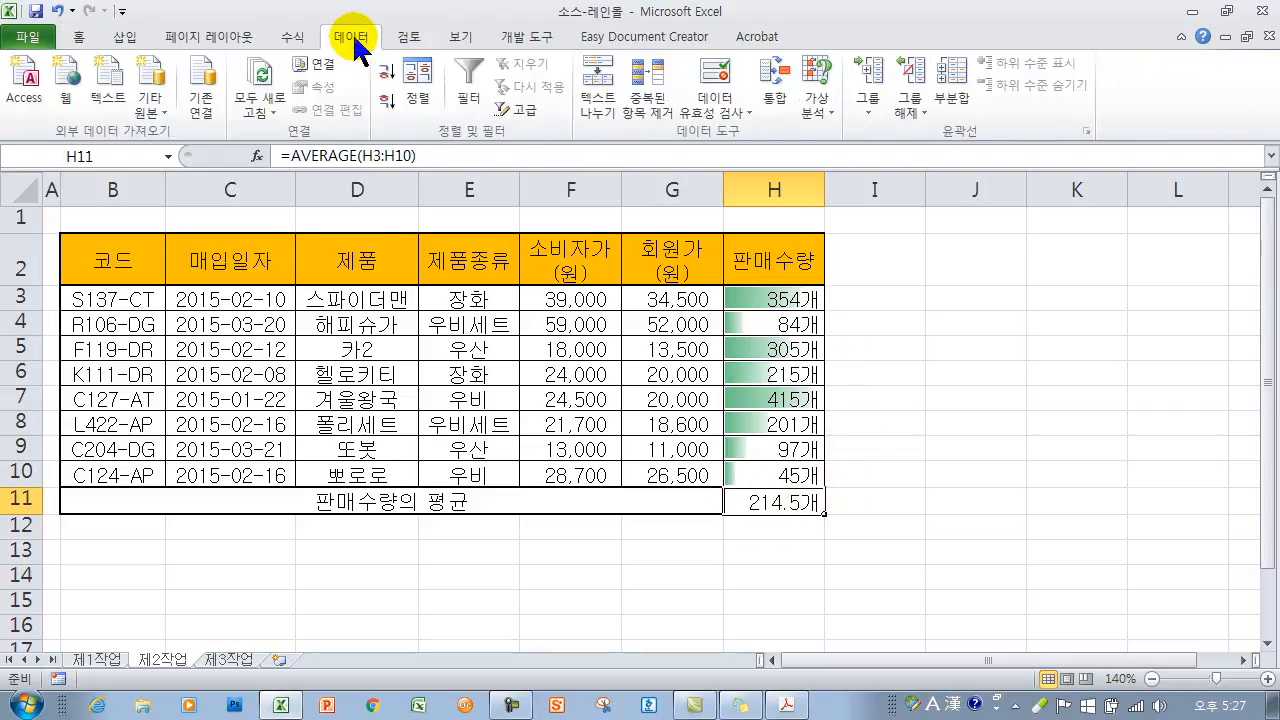
{"action": "left_click", "coordinate": [816, 110]}
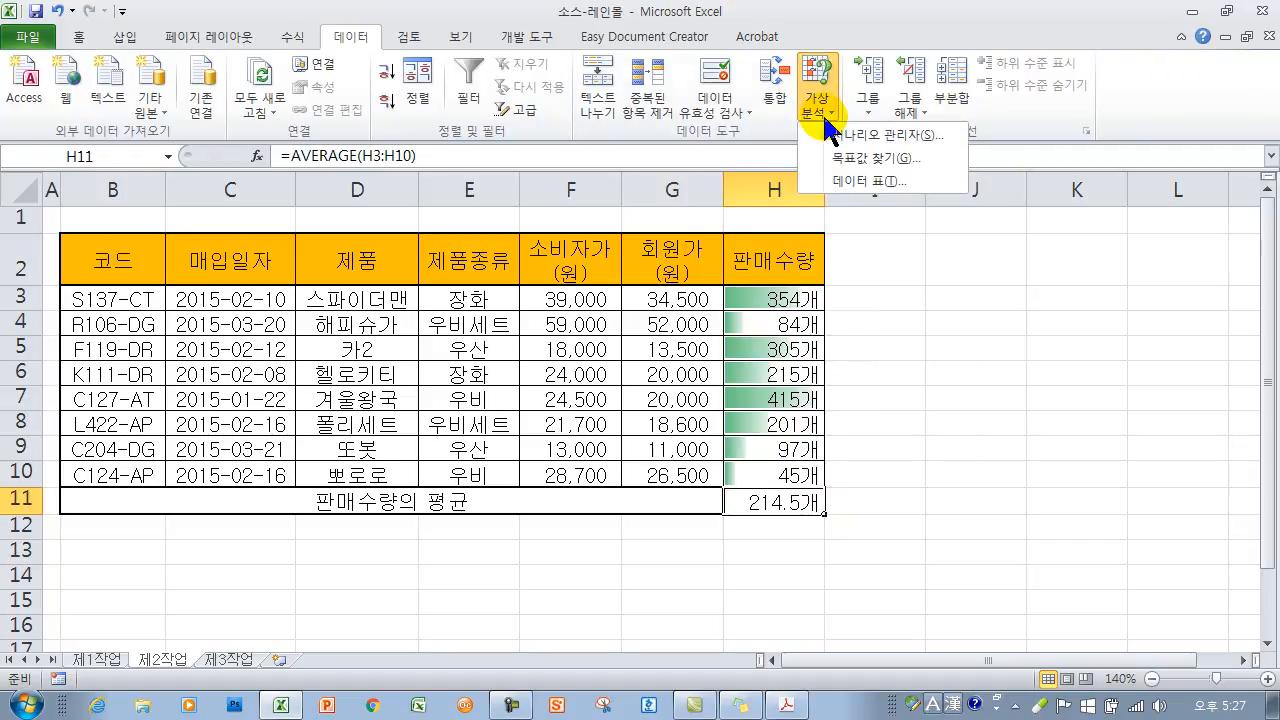
{"action": "left_click", "coordinate": [878, 158]}
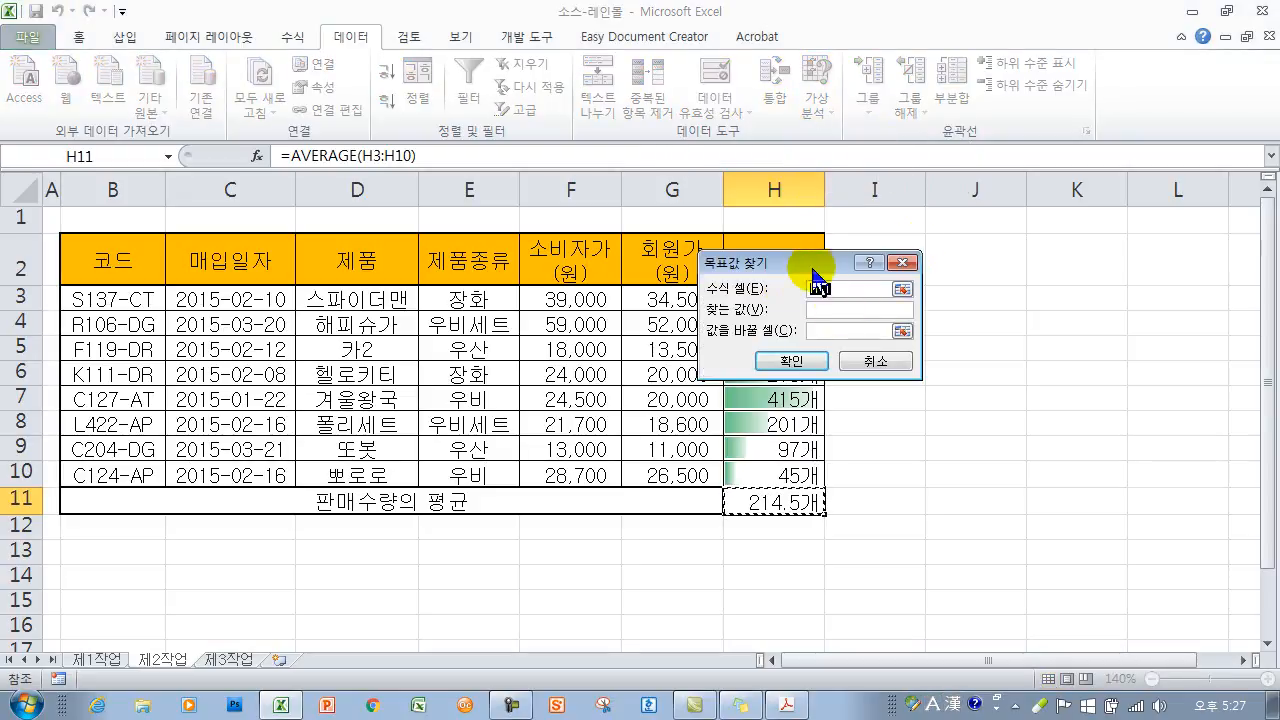
{"action": "left_click", "coordinate": [842, 313]}
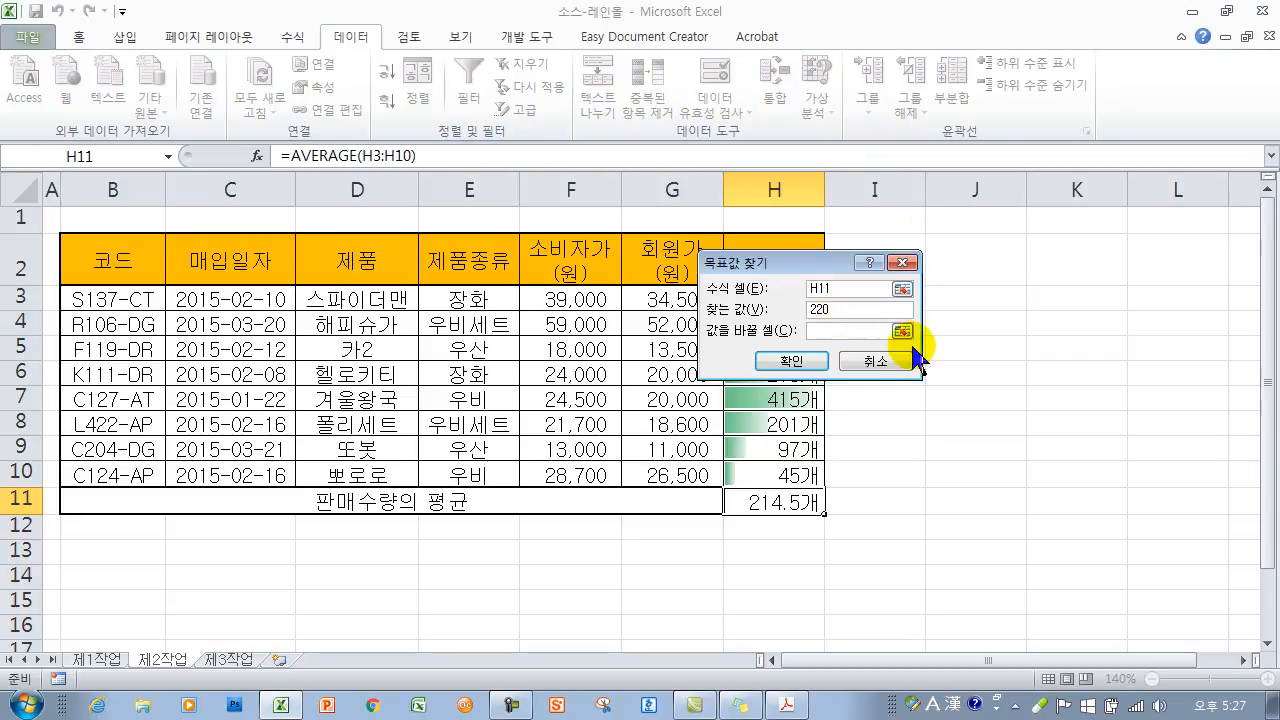
Step: Set H3 as the changing cell for Goal Seek, run it and accept the solution
{"action": "left_click", "coordinate": [846, 332]}
{"action": "left_click_drag", "start_coordinate": [786, 272], "coordinate": [942, 286]}
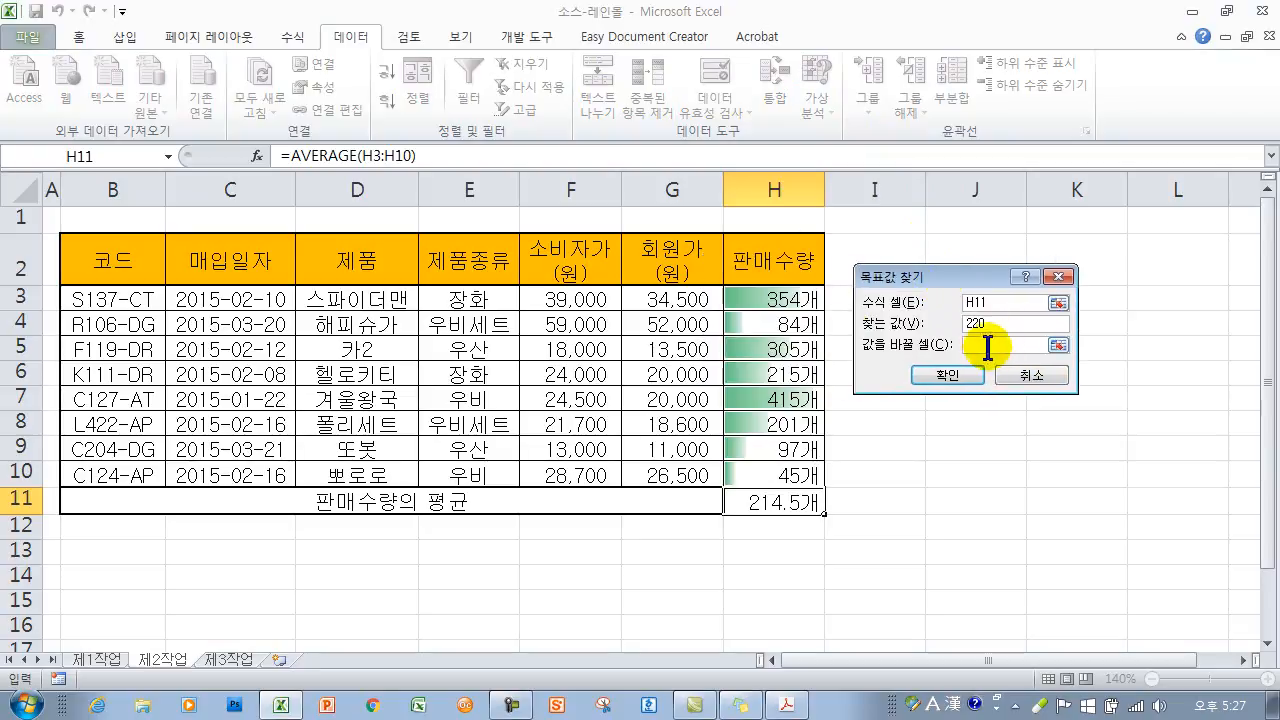
{"action": "left_click", "coordinate": [800, 300]}
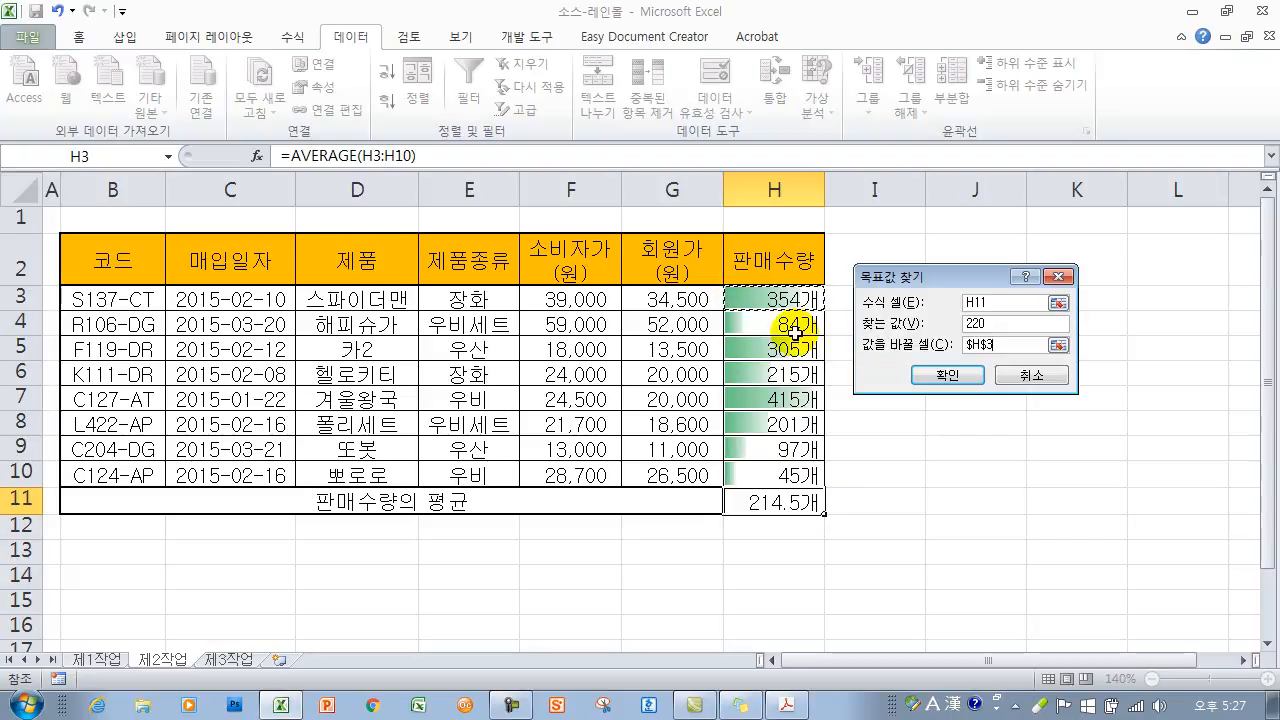
{"action": "left_click", "coordinate": [946, 378]}
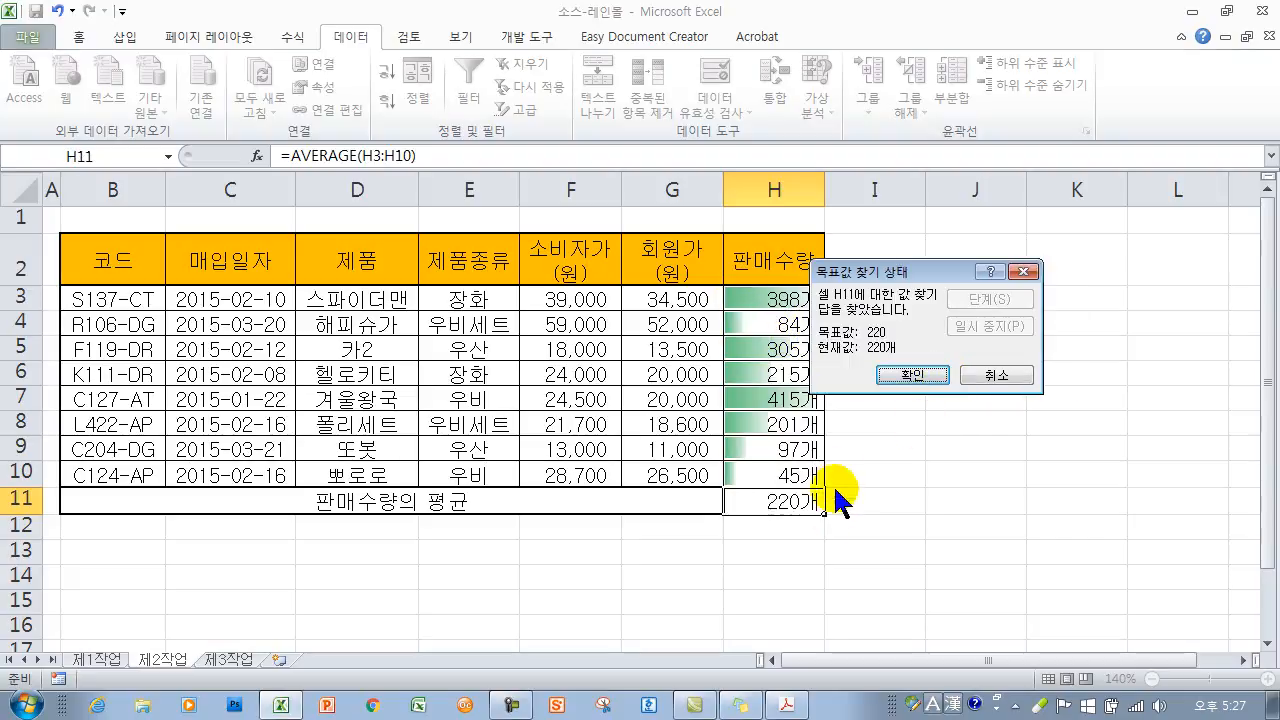
{"action": "left_click", "coordinate": [922, 380]}
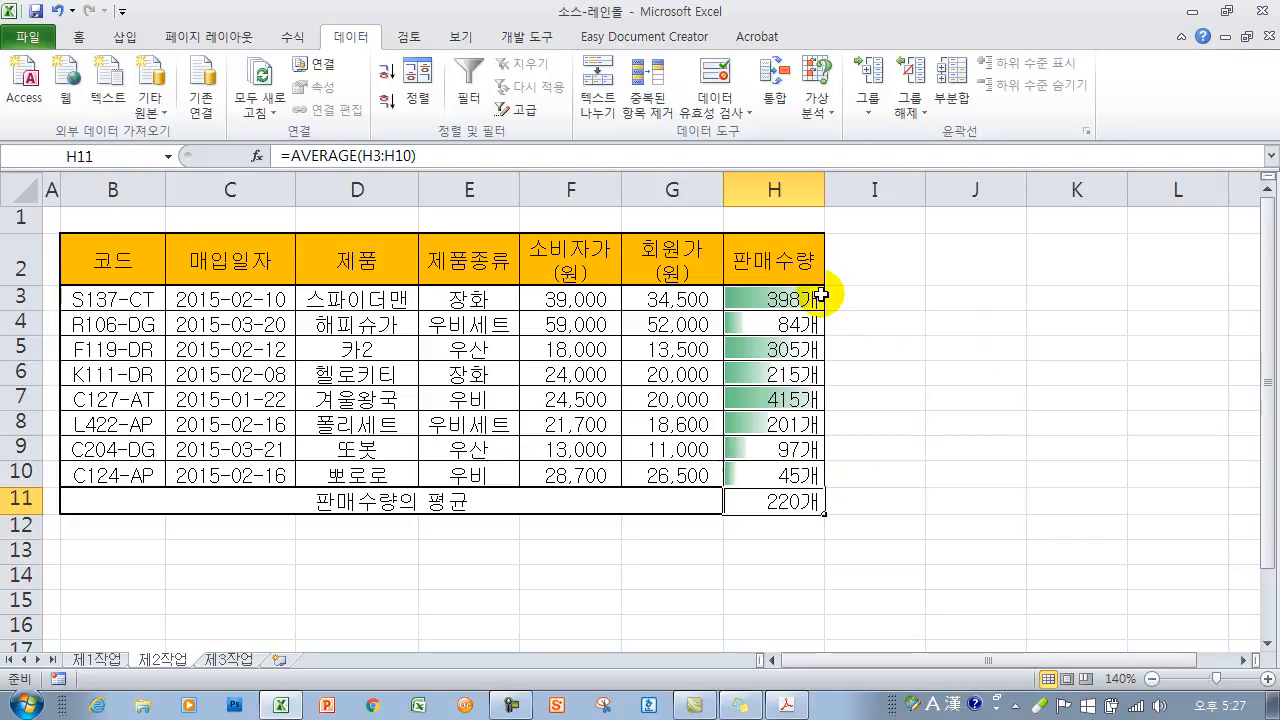
{"action": "left_click", "coordinate": [955, 498]}
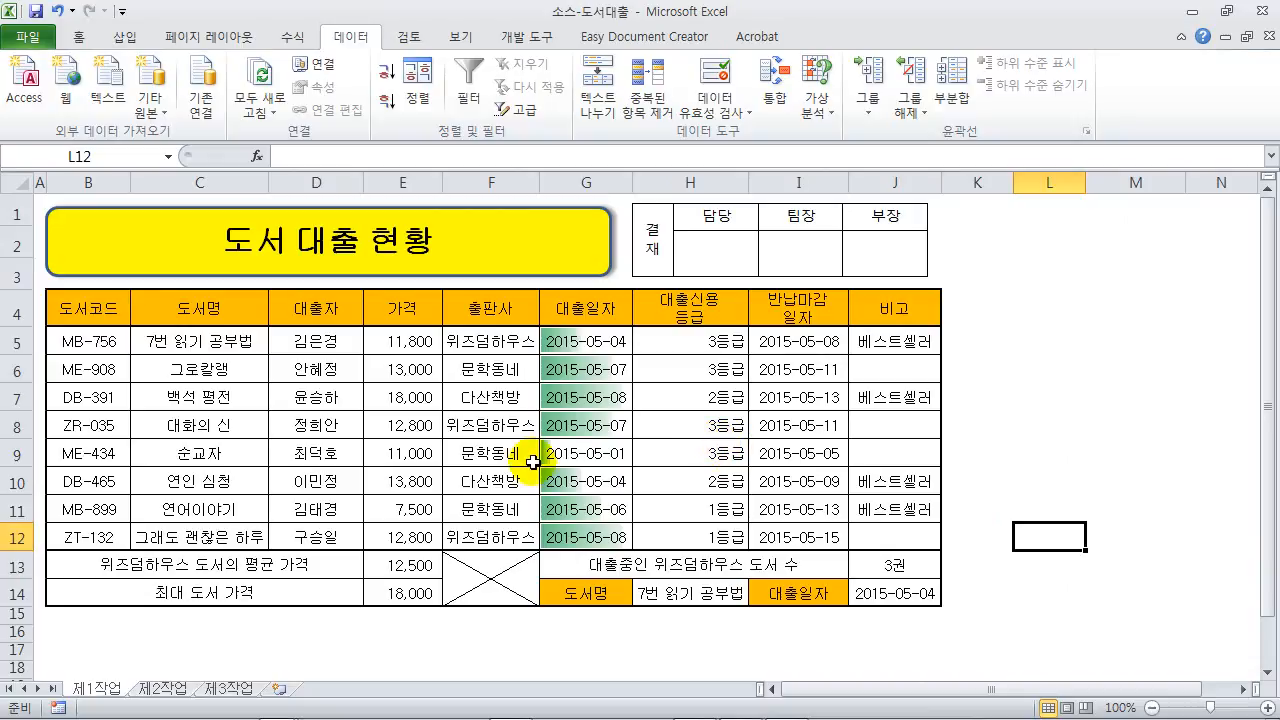
Step: Copy the book loan table B4:H12 from the 제1작업 sheet to cell B2 of the 제2작업 sheet in the 소스-도서대출 workbook
{"action": "left_click_drag", "start_coordinate": [88, 316], "coordinate": [683, 534]}
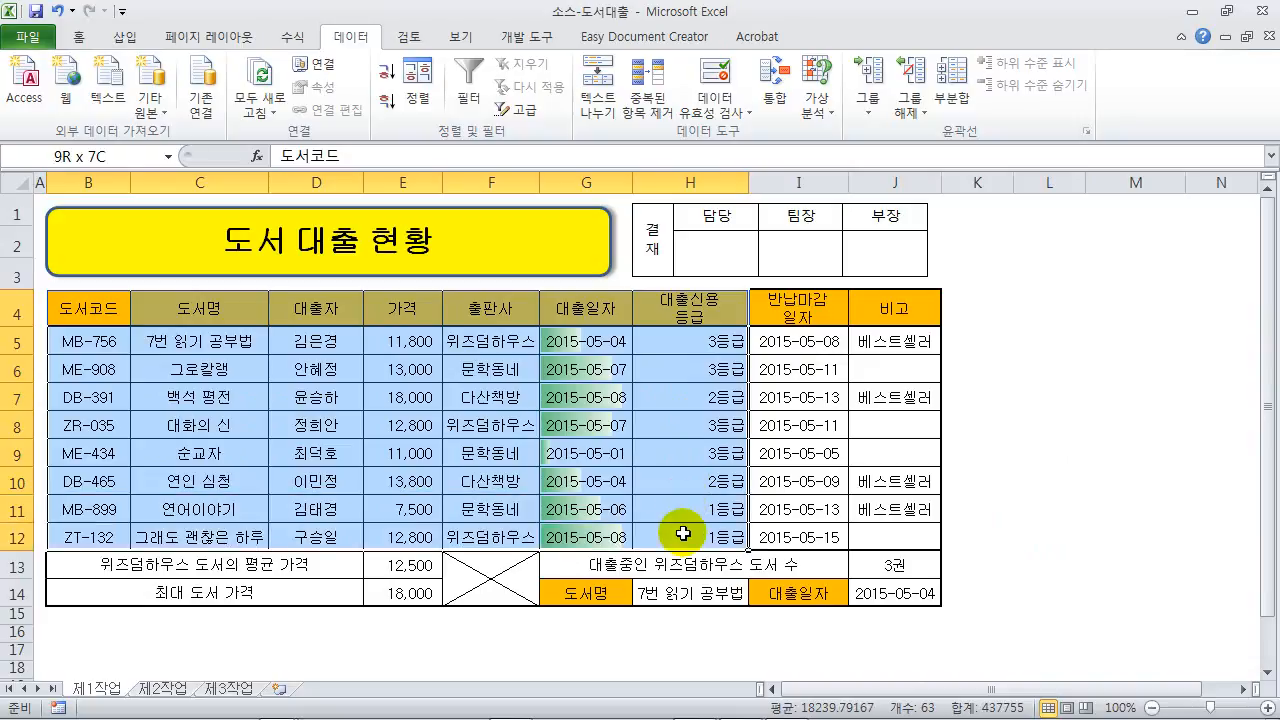
{"action": "key", "text": "ctrl+c"}
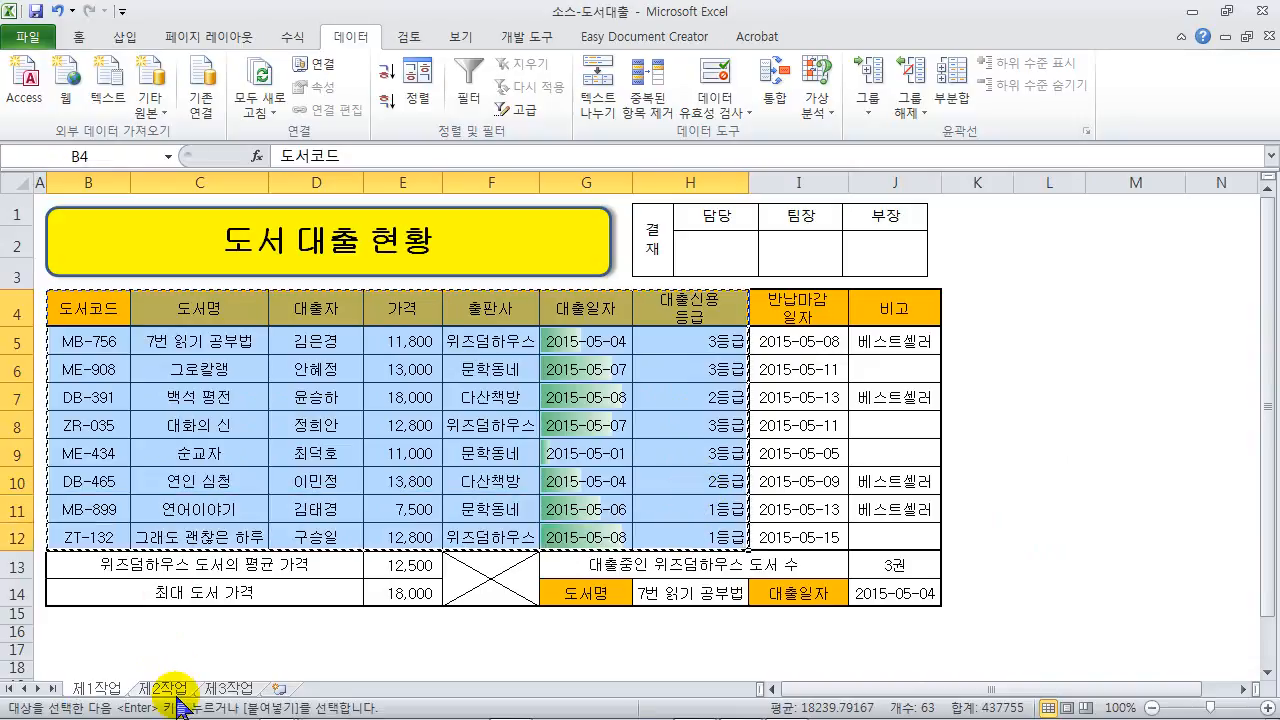
{"action": "left_click", "coordinate": [171, 688]}
{"action": "left_click", "coordinate": [93, 222]}
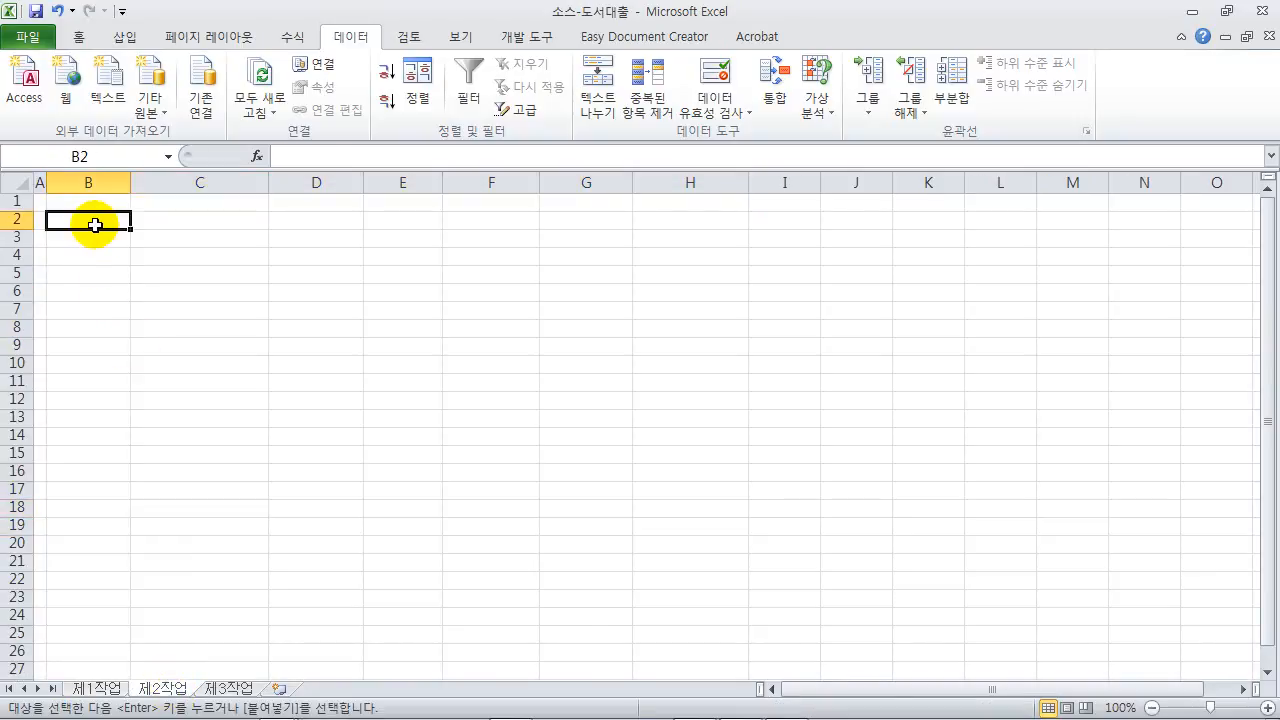
{"action": "key", "text": "ctrl+v"}
{"action": "left_click", "coordinate": [302, 478]}
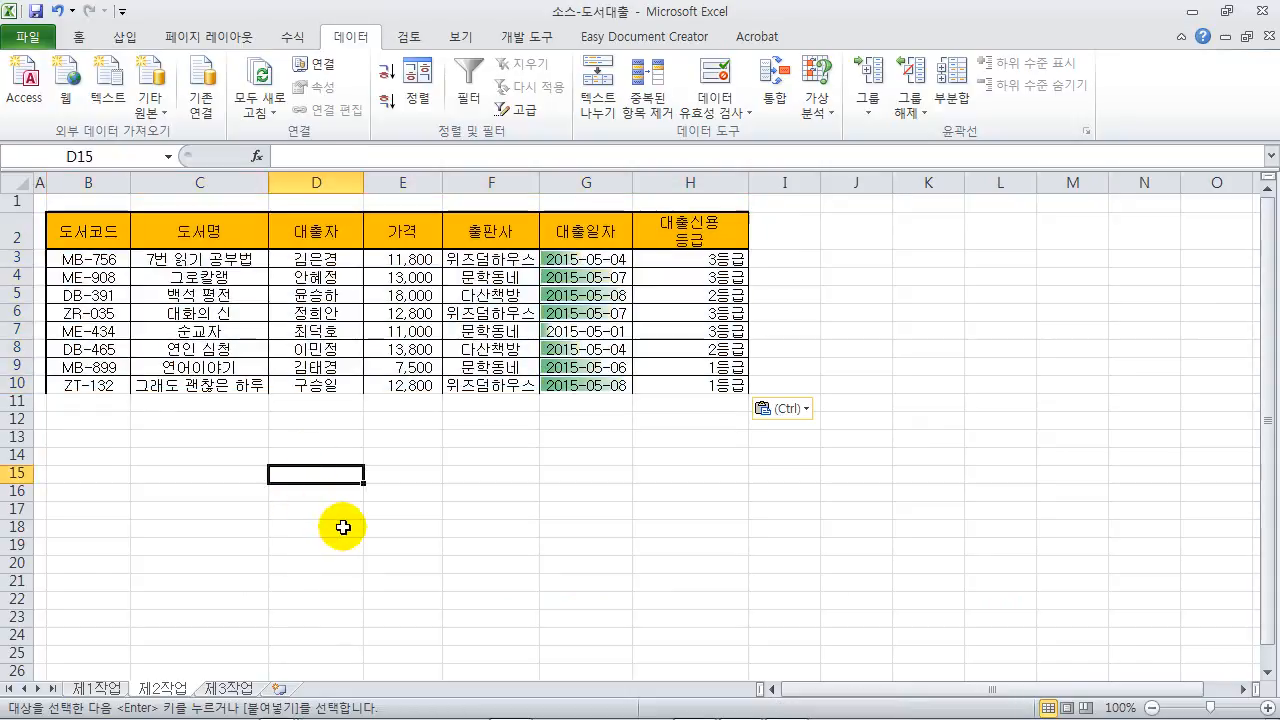
Step: Merge and center B11:G11 below the copied table and enter the label "평균 가격"
{"action": "left_click_drag", "start_coordinate": [62, 402], "coordinate": [571, 406]}
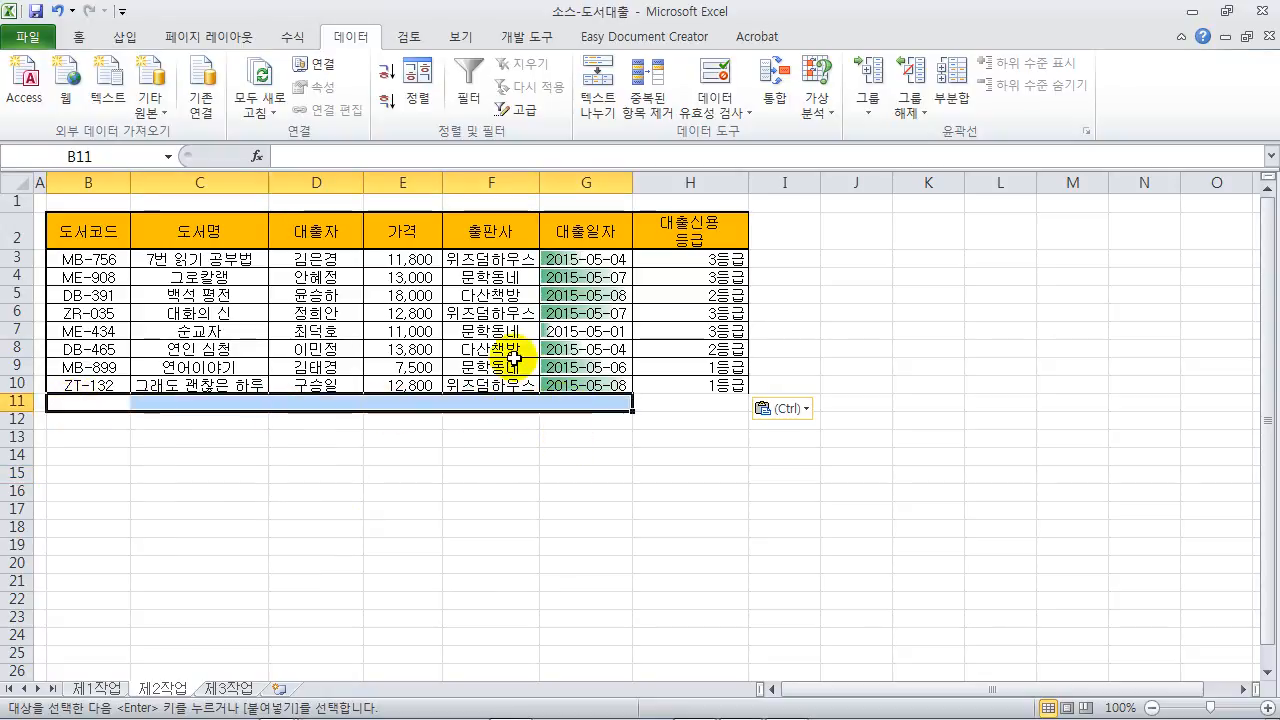
{"action": "left_click", "coordinate": [75, 38]}
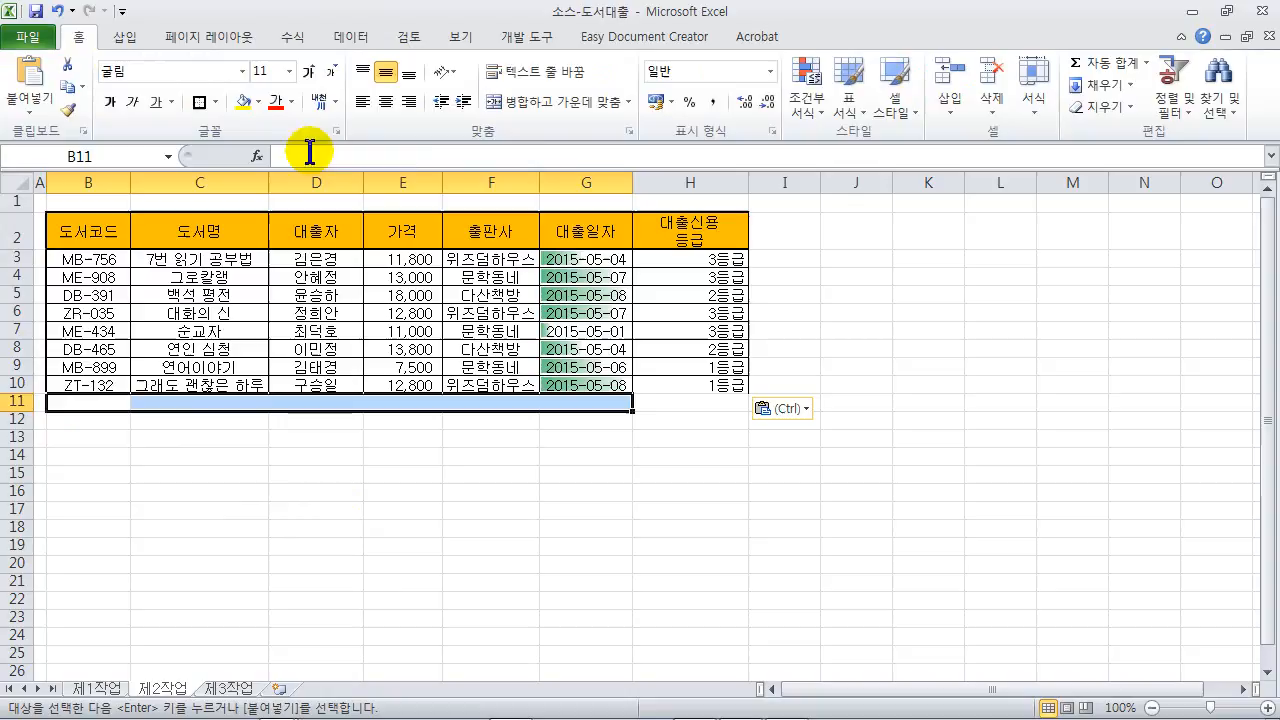
{"action": "left_click", "coordinate": [551, 99]}
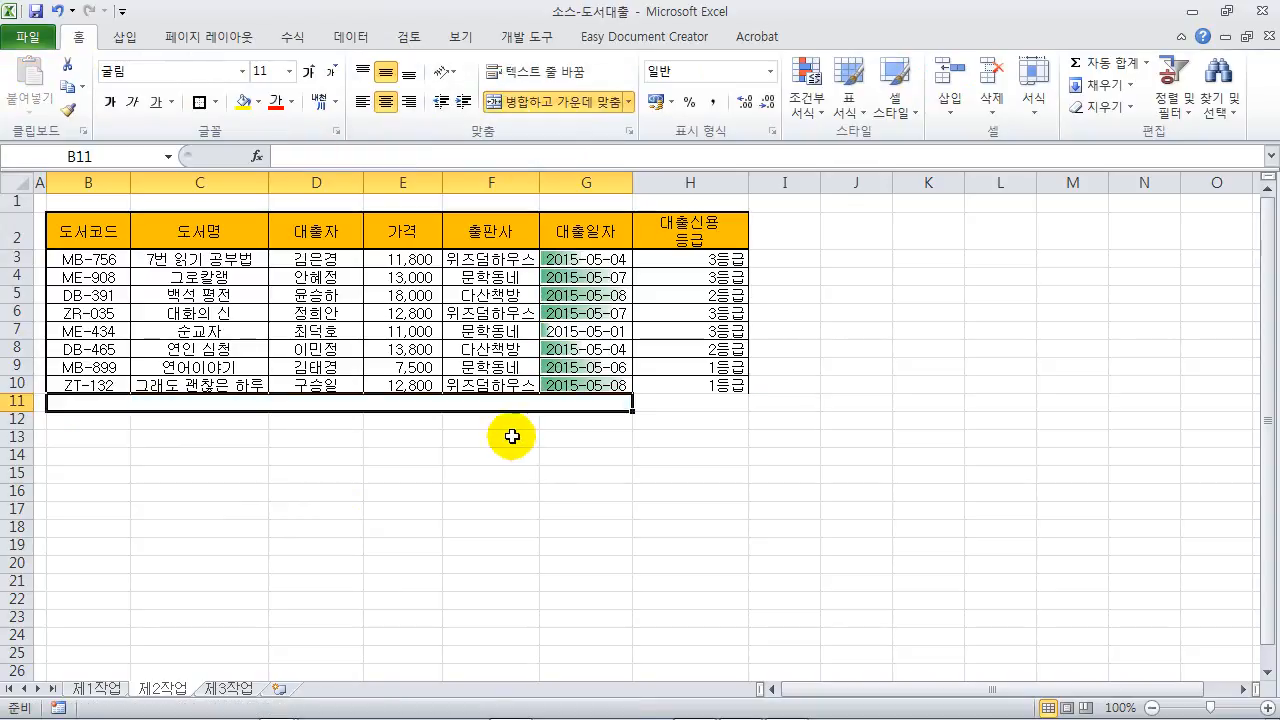
{"action": "type", "text": "펴"}
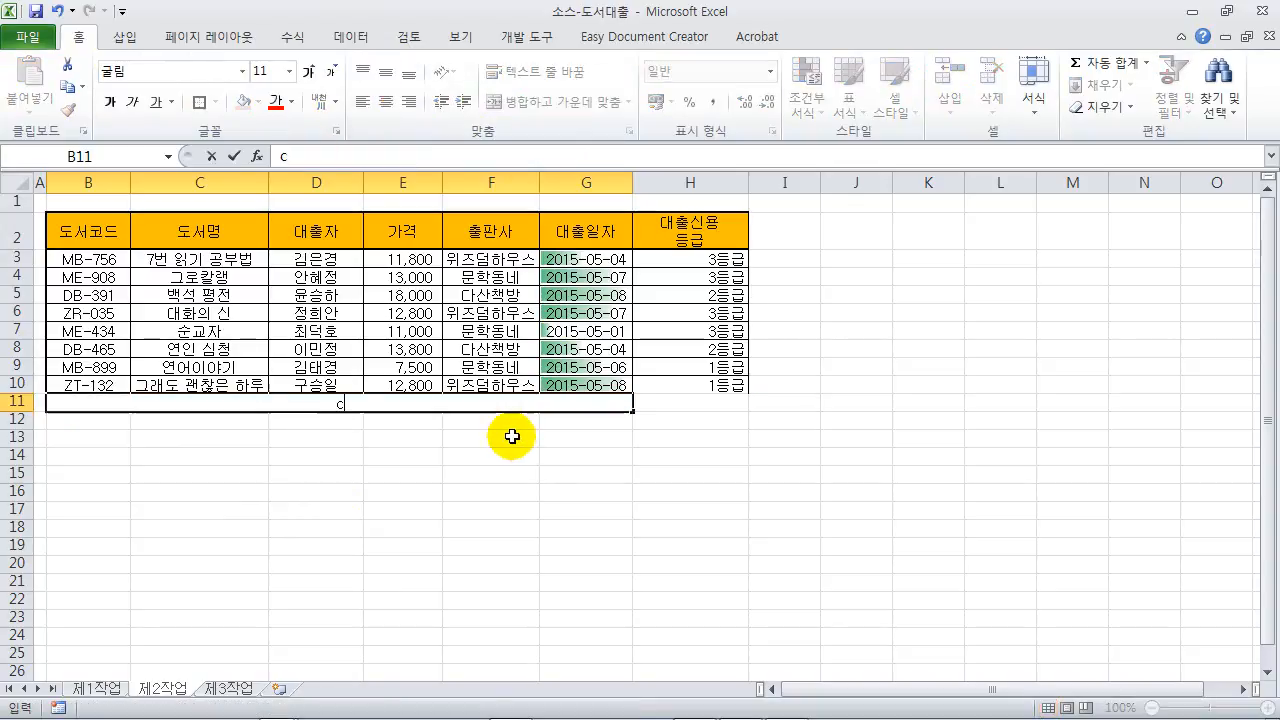
{"action": "type", "text": "균 가격"}
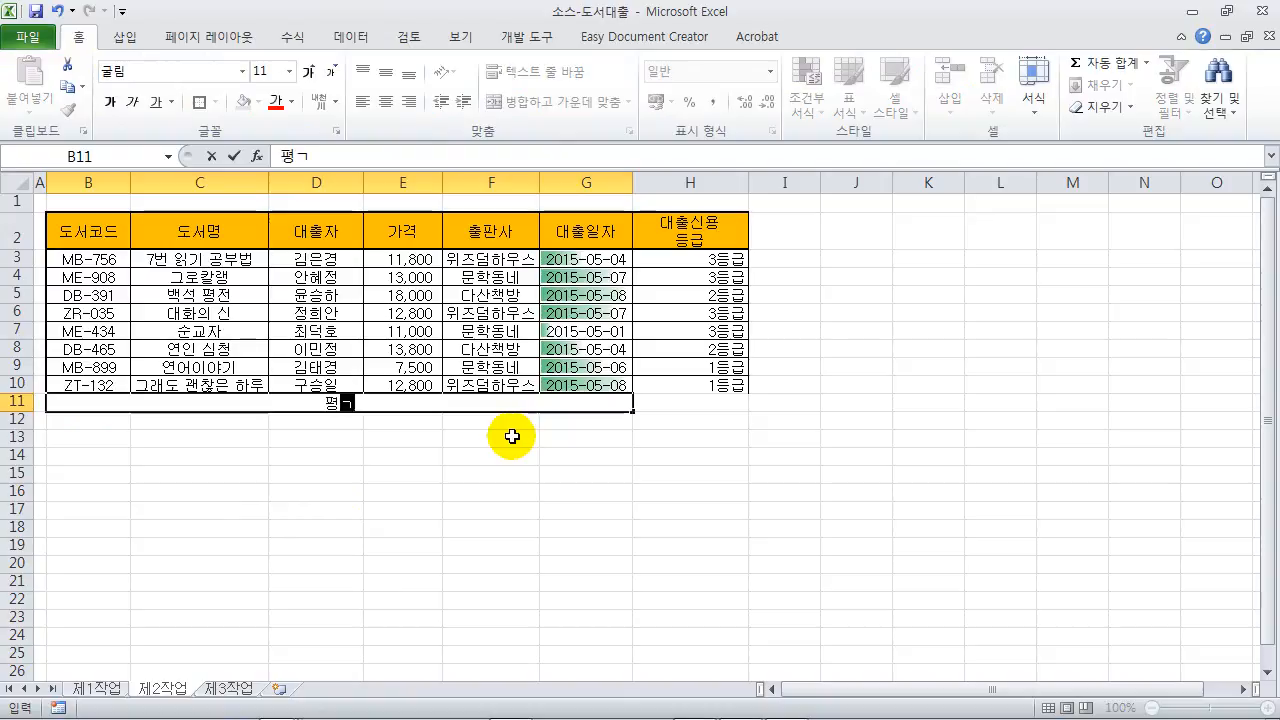
{"action": "key", "text": "Return"}
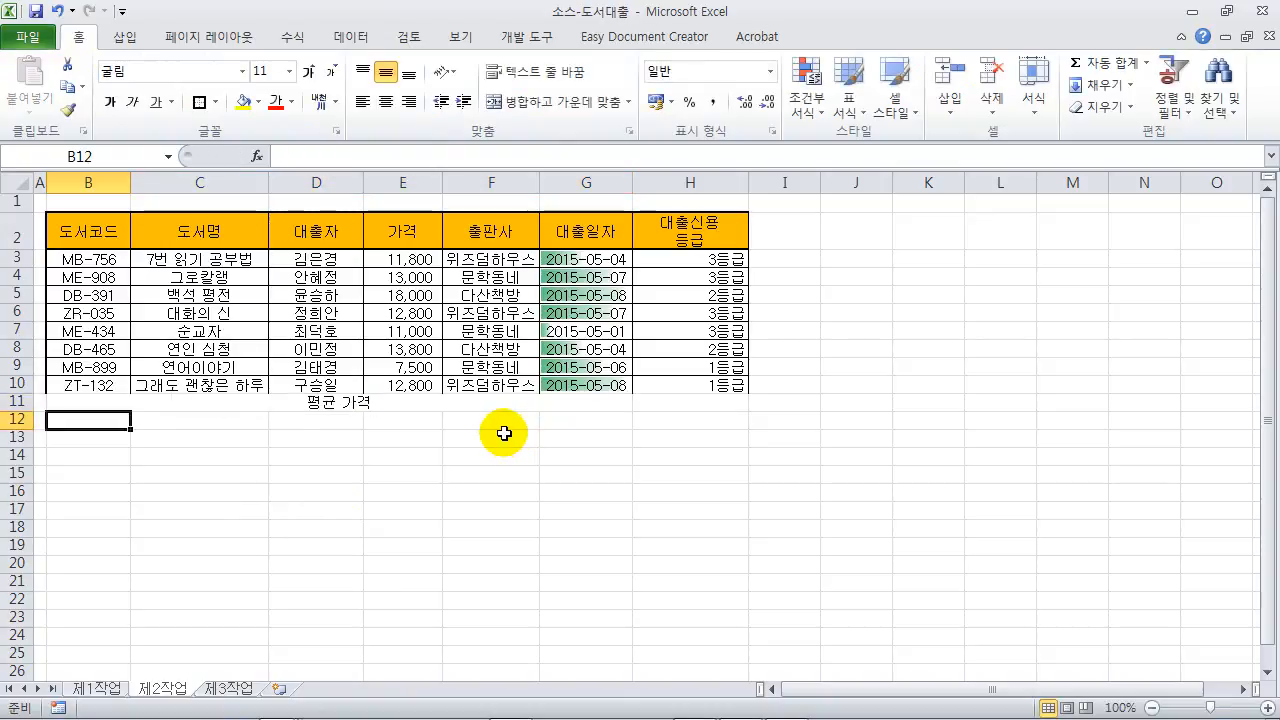
{"action": "left_click", "coordinate": [487, 402]}
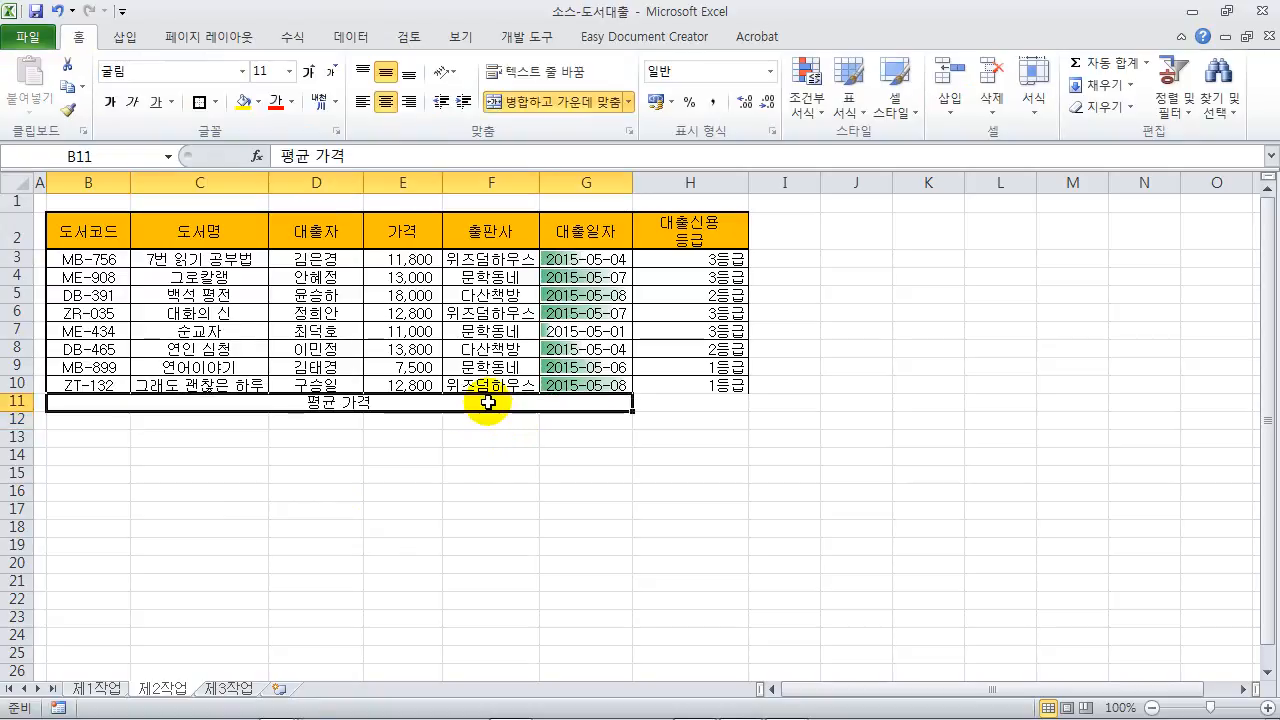
Step: Calculate the average price in H11 with the AVERAGE function over E3:E10
{"action": "left_click", "coordinate": [668, 402]}
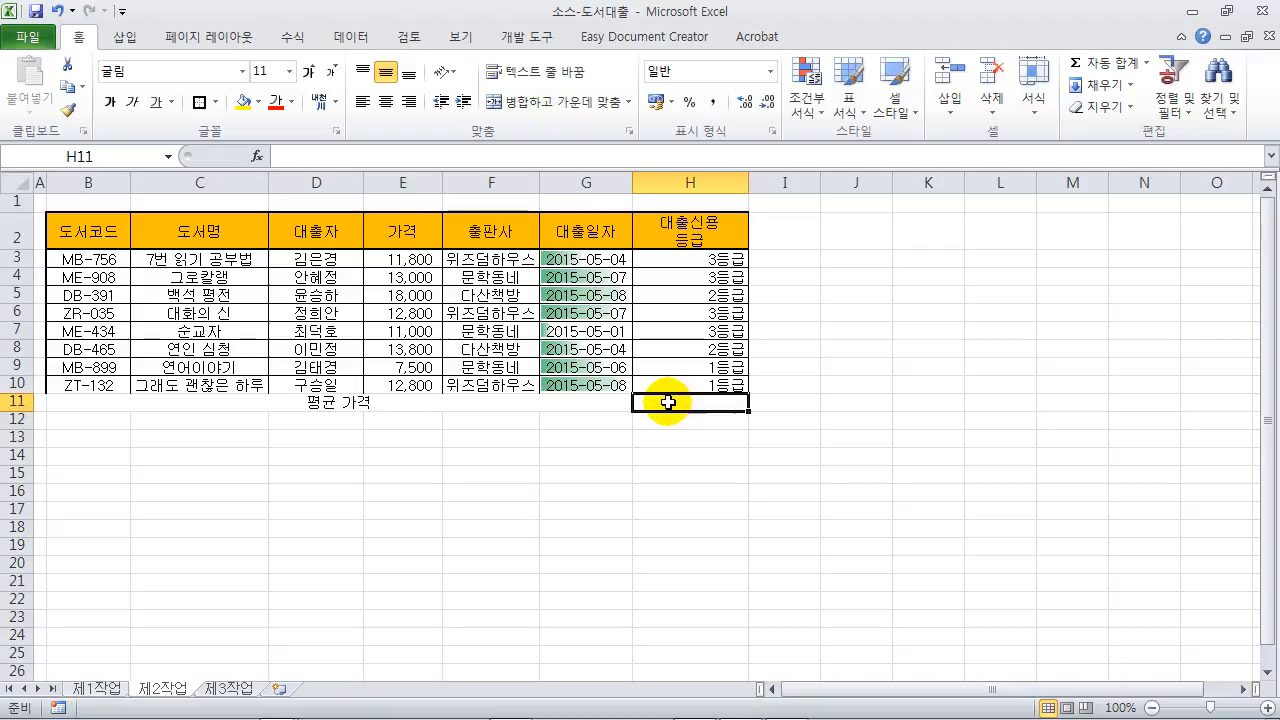
{"action": "type", "text": "="}
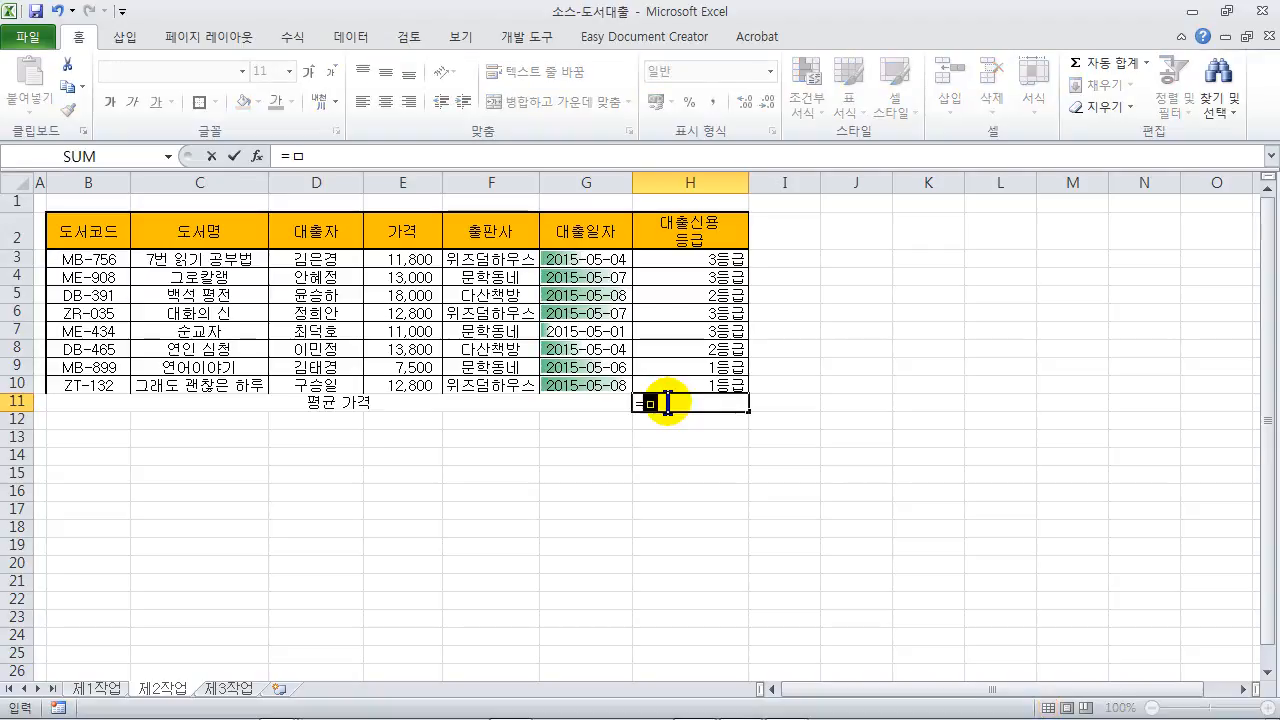
{"action": "type", "text": "av"}
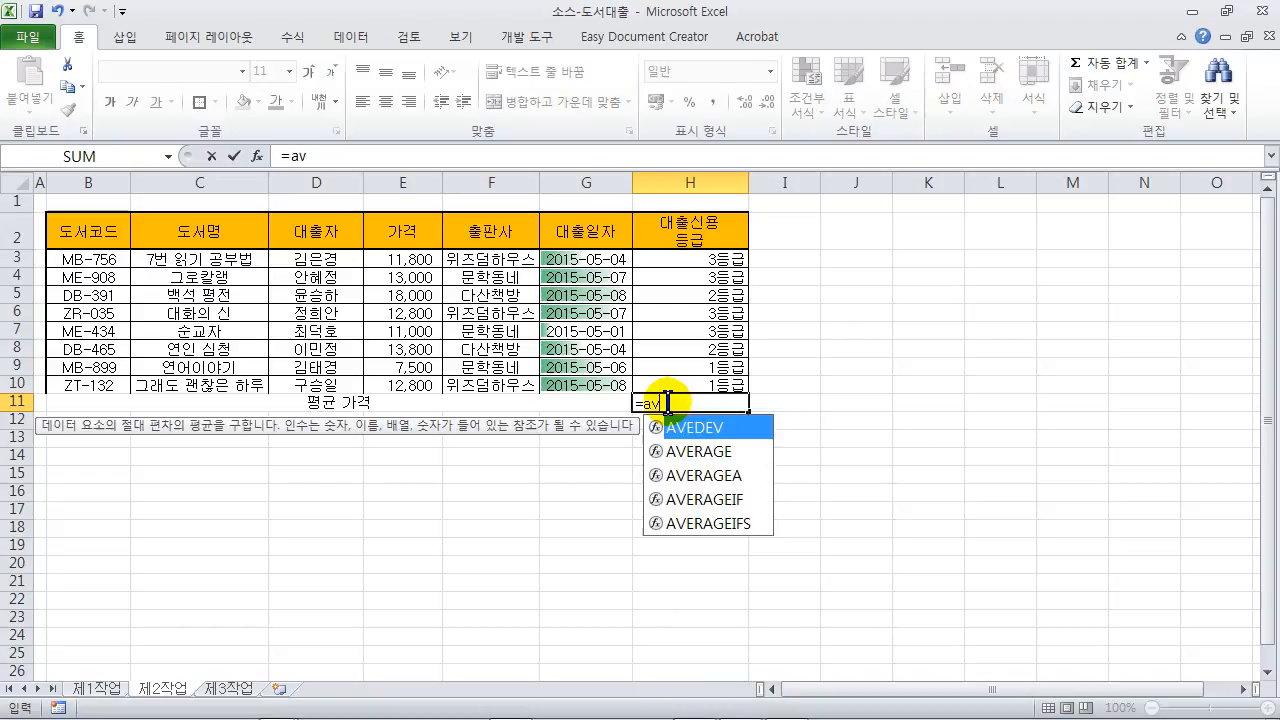
{"action": "double_click", "coordinate": [712, 452]}
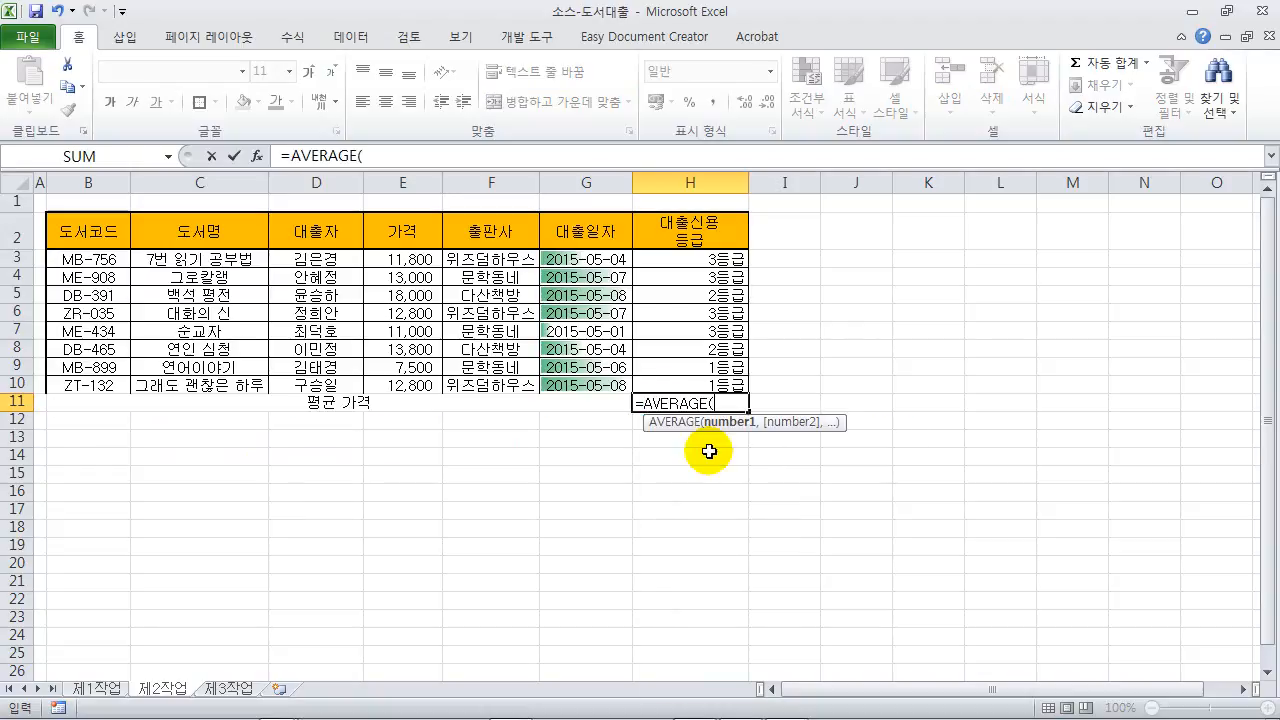
{"action": "left_click_drag", "start_coordinate": [400, 260], "coordinate": [397, 381]}
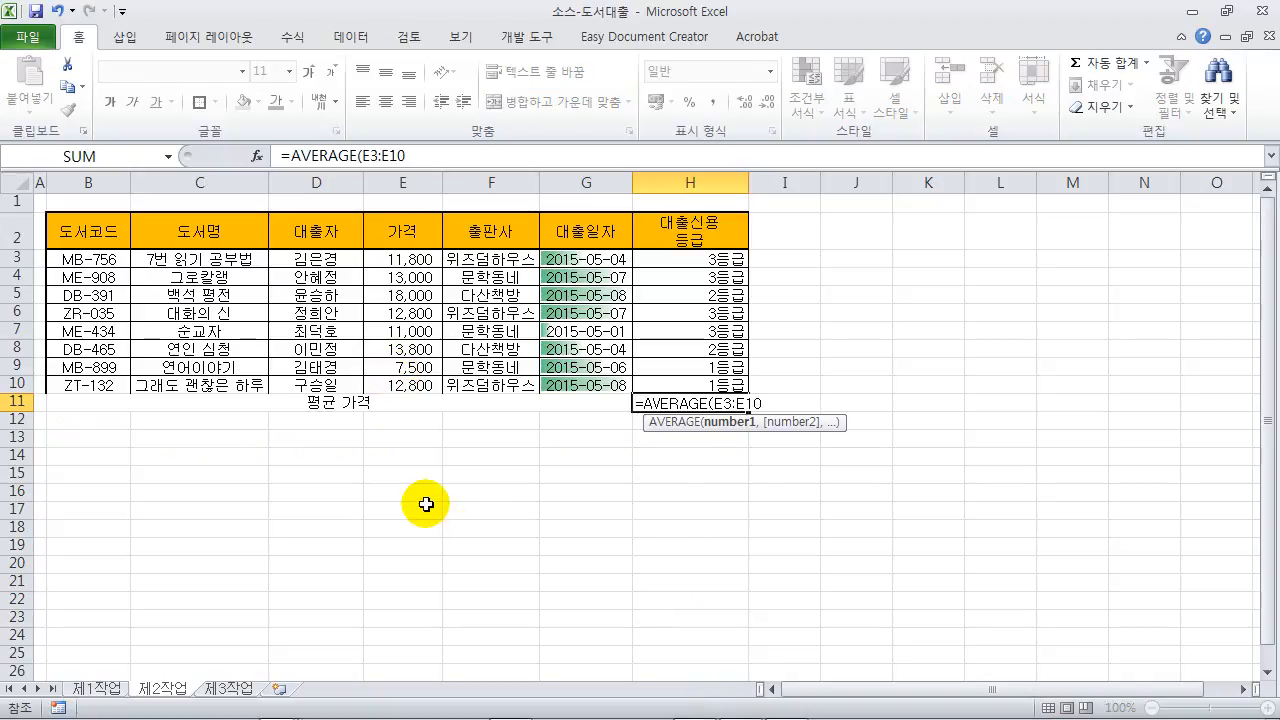
{"action": "key", "text": "Return"}
Step: Apply all borders and a thick box border to the average price row B11:H11
{"action": "left_click_drag", "start_coordinate": [220, 404], "coordinate": [666, 400]}
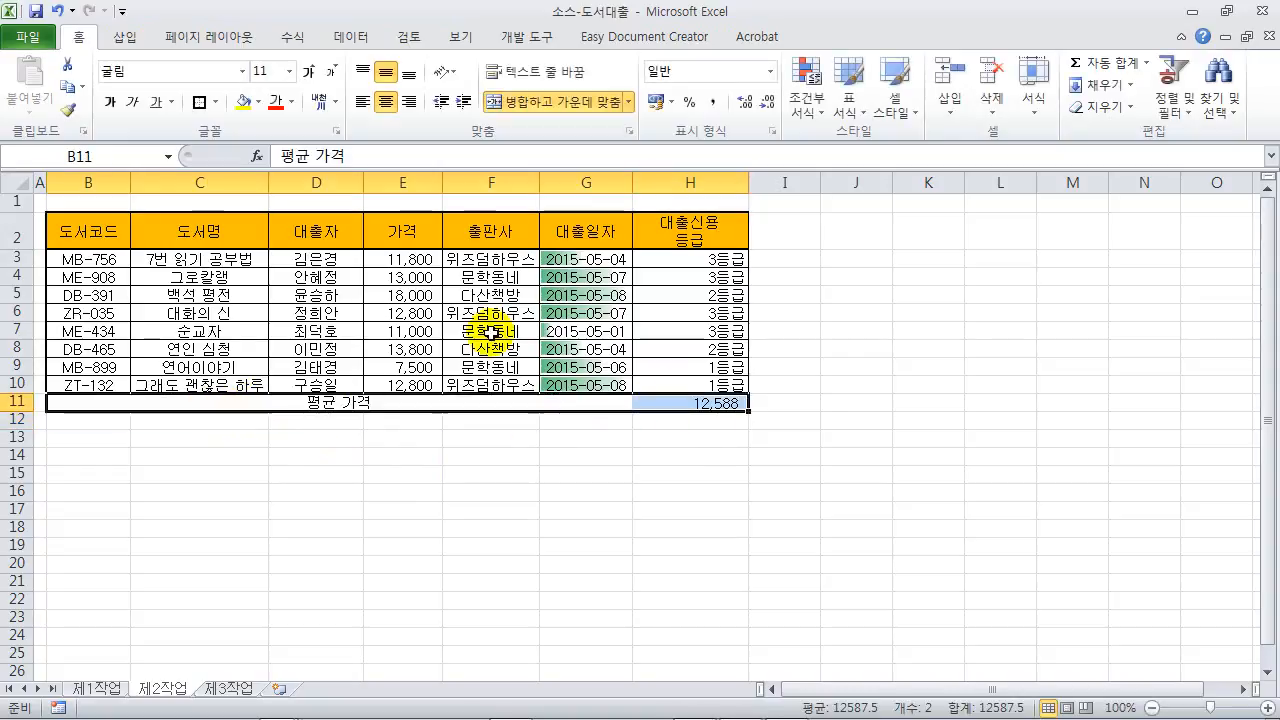
{"action": "left_click", "coordinate": [215, 102]}
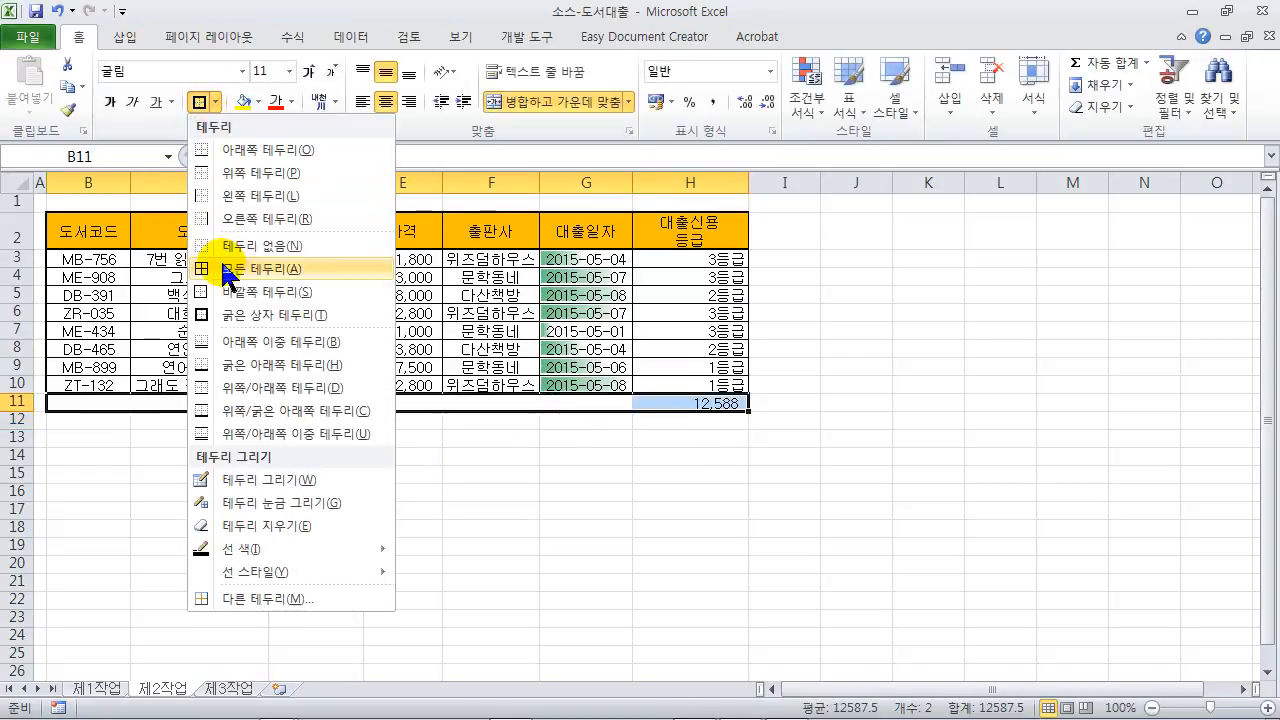
{"action": "left_click", "coordinate": [218, 266]}
{"action": "left_click", "coordinate": [215, 102]}
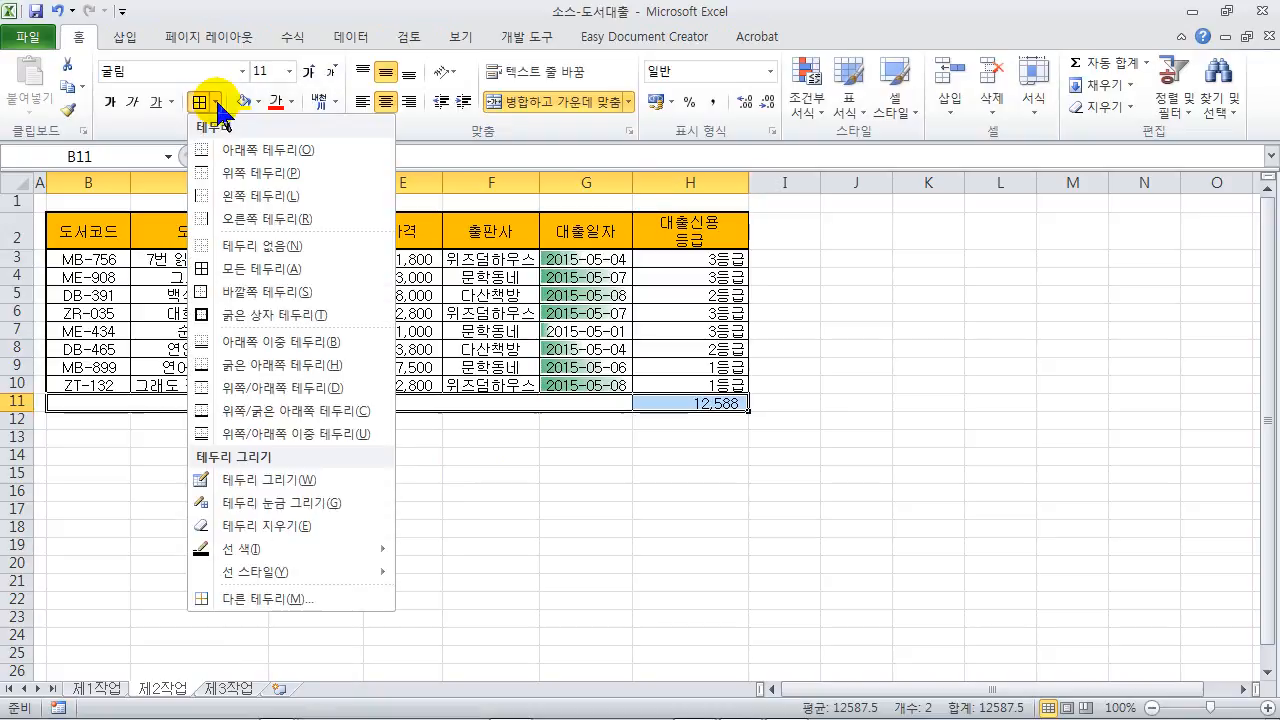
{"action": "left_click", "coordinate": [234, 315]}
{"action": "left_click", "coordinate": [330, 478]}
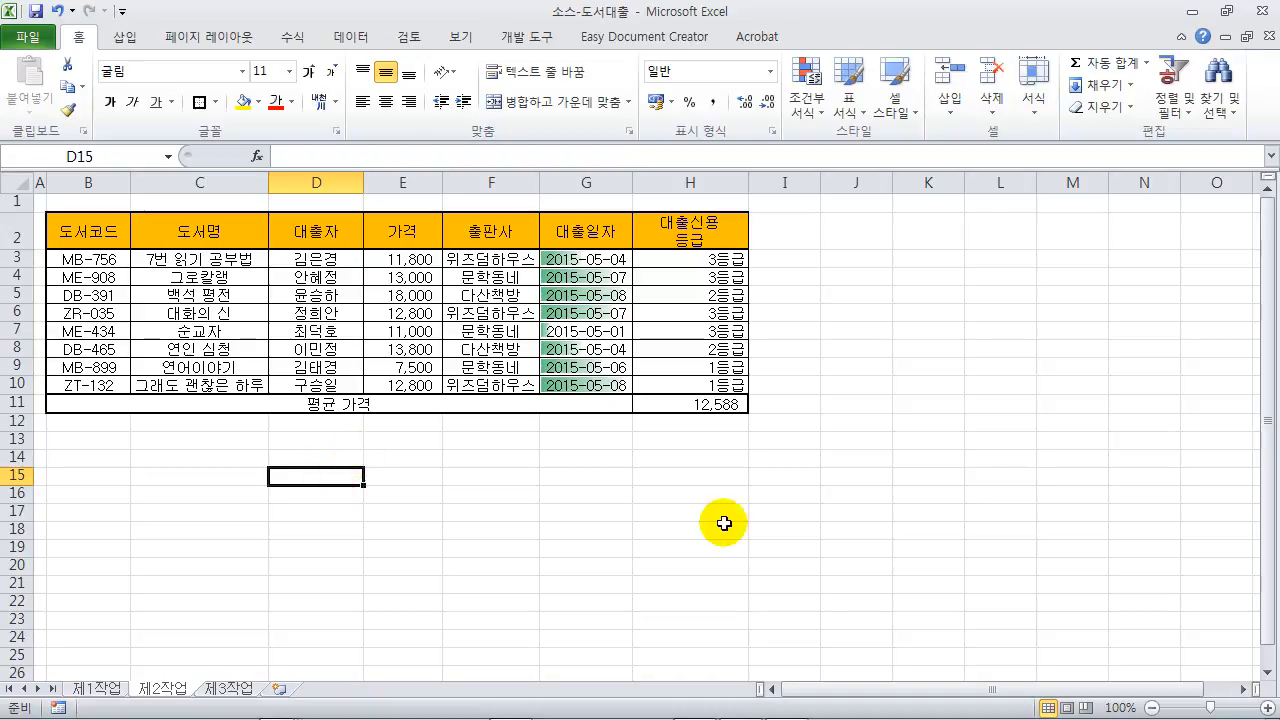
Step: Run Goal Seek on the average price in H11 with target value 13000, changing the price of 연어이야기 in E9
{"action": "left_click", "coordinate": [668, 407]}
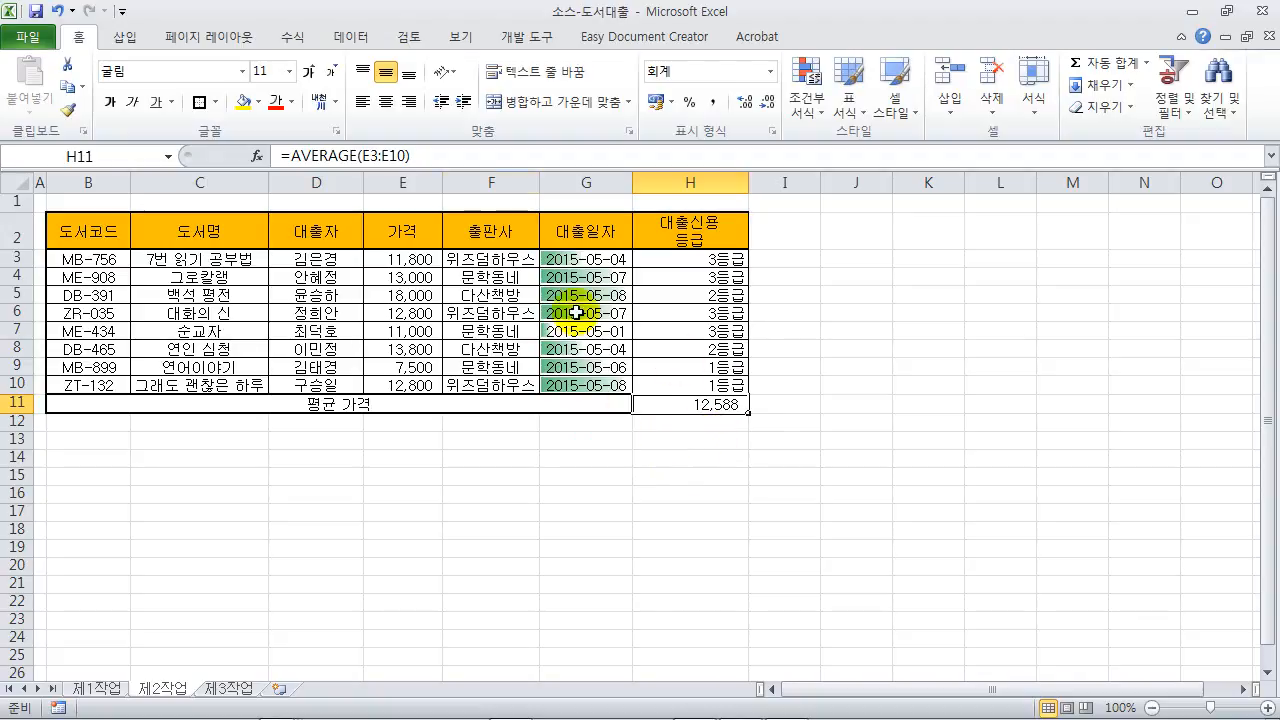
{"action": "left_click", "coordinate": [366, 40]}
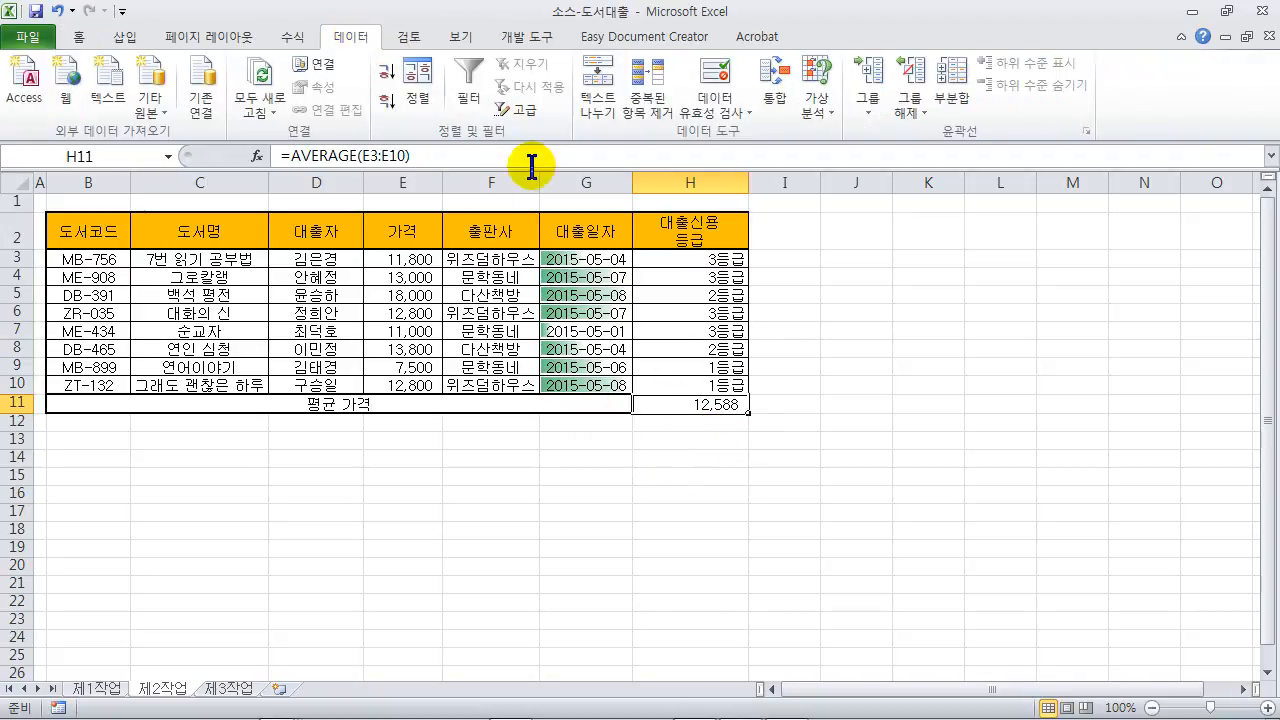
{"action": "left_click", "coordinate": [828, 110]}
{"action": "left_click", "coordinate": [845, 158]}
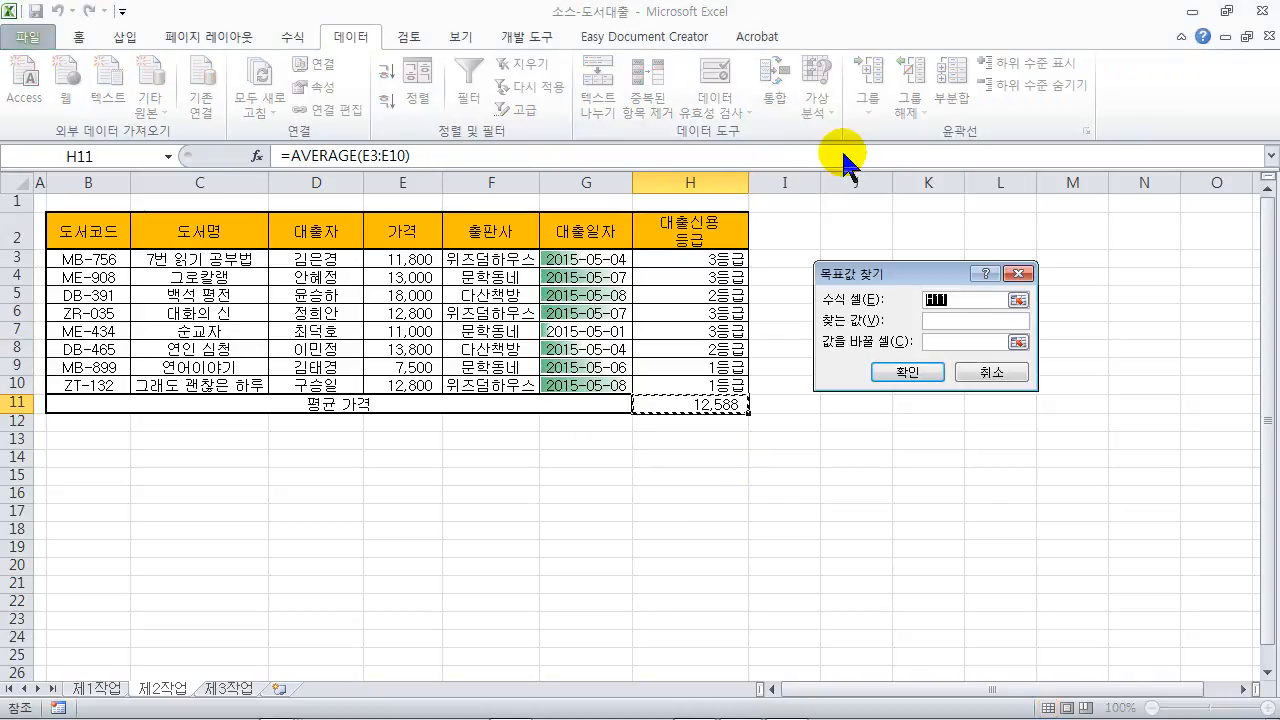
{"action": "left_click", "coordinate": [736, 410]}
{"action": "left_click", "coordinate": [956, 320]}
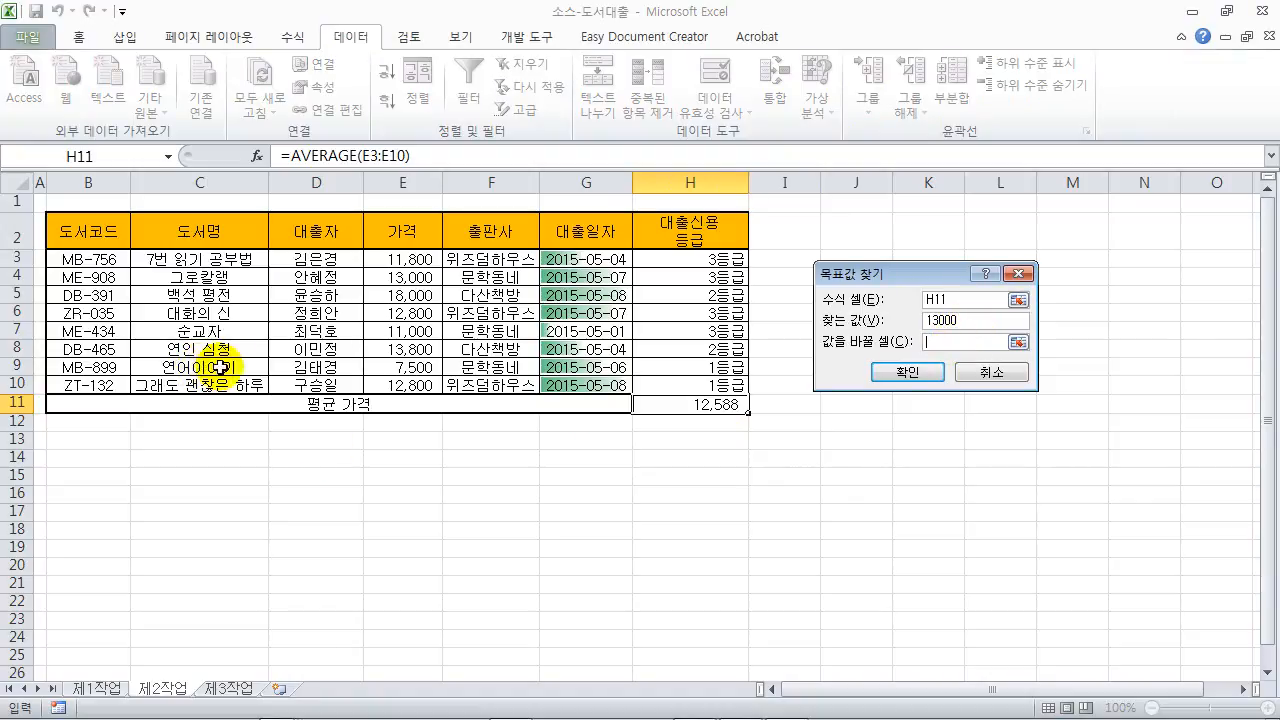
{"action": "left_click", "coordinate": [386, 370]}
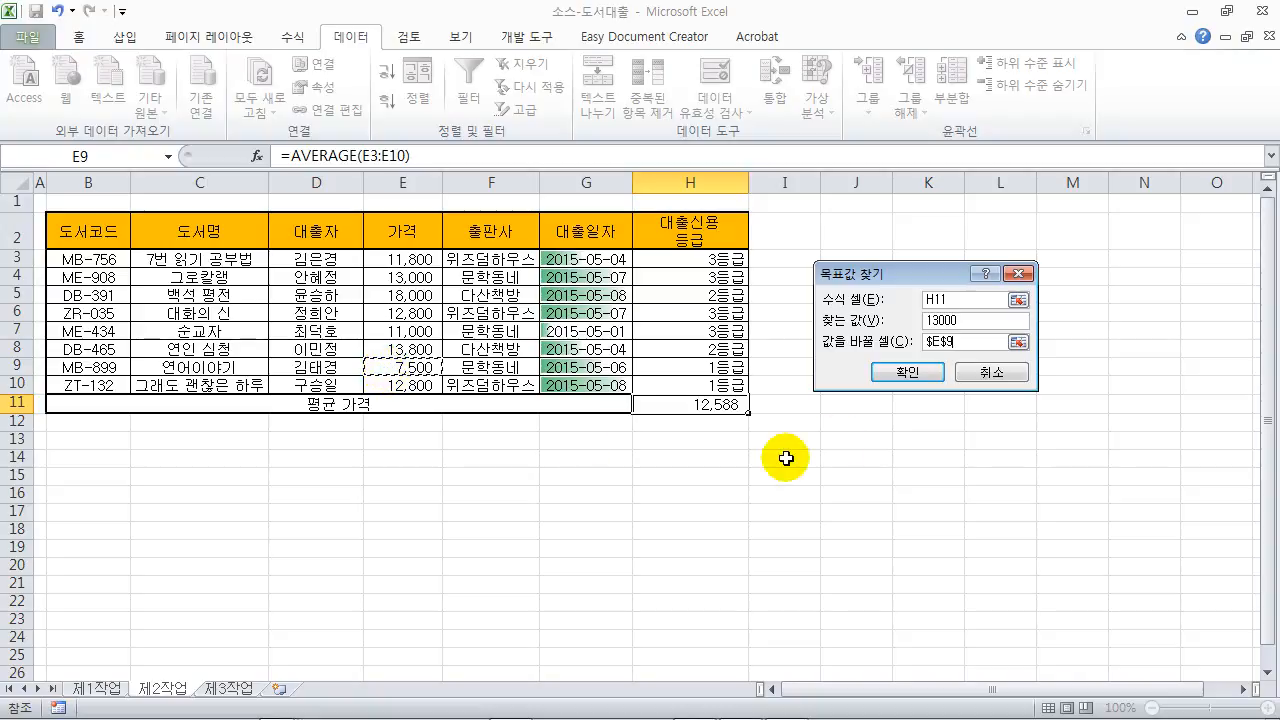
{"action": "left_click", "coordinate": [903, 372]}
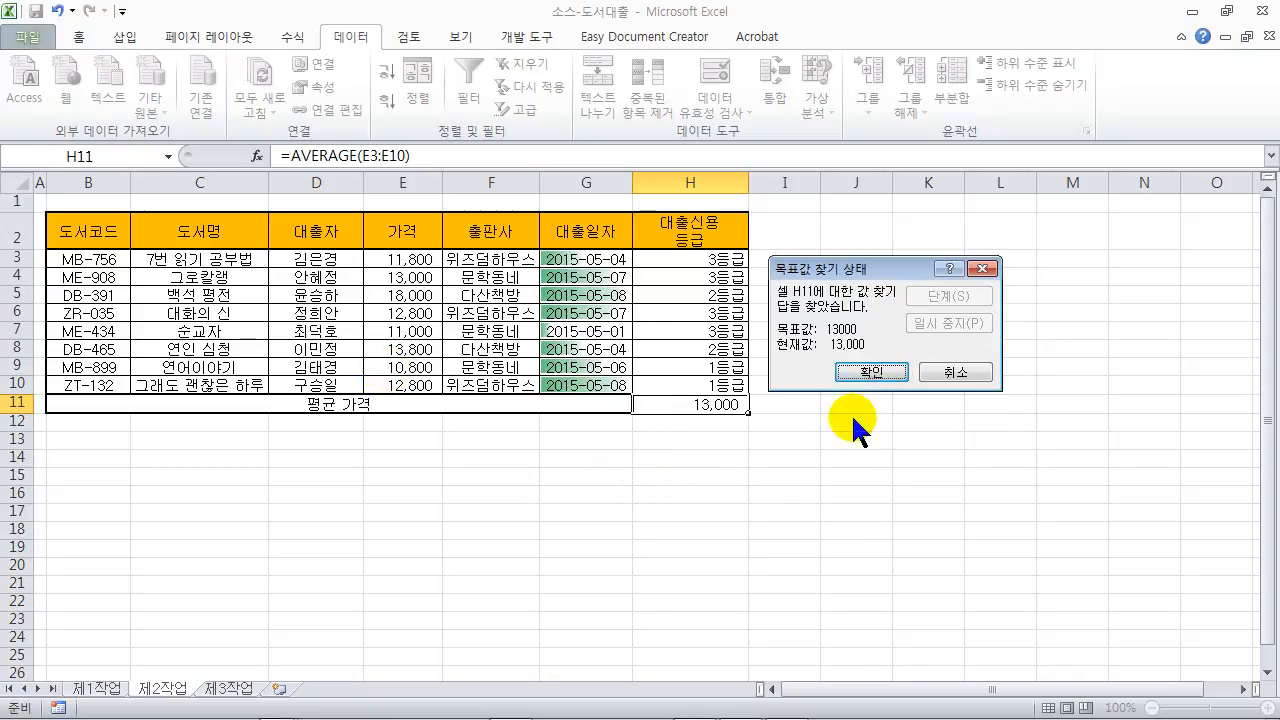
{"action": "left_click", "coordinate": [868, 373]}
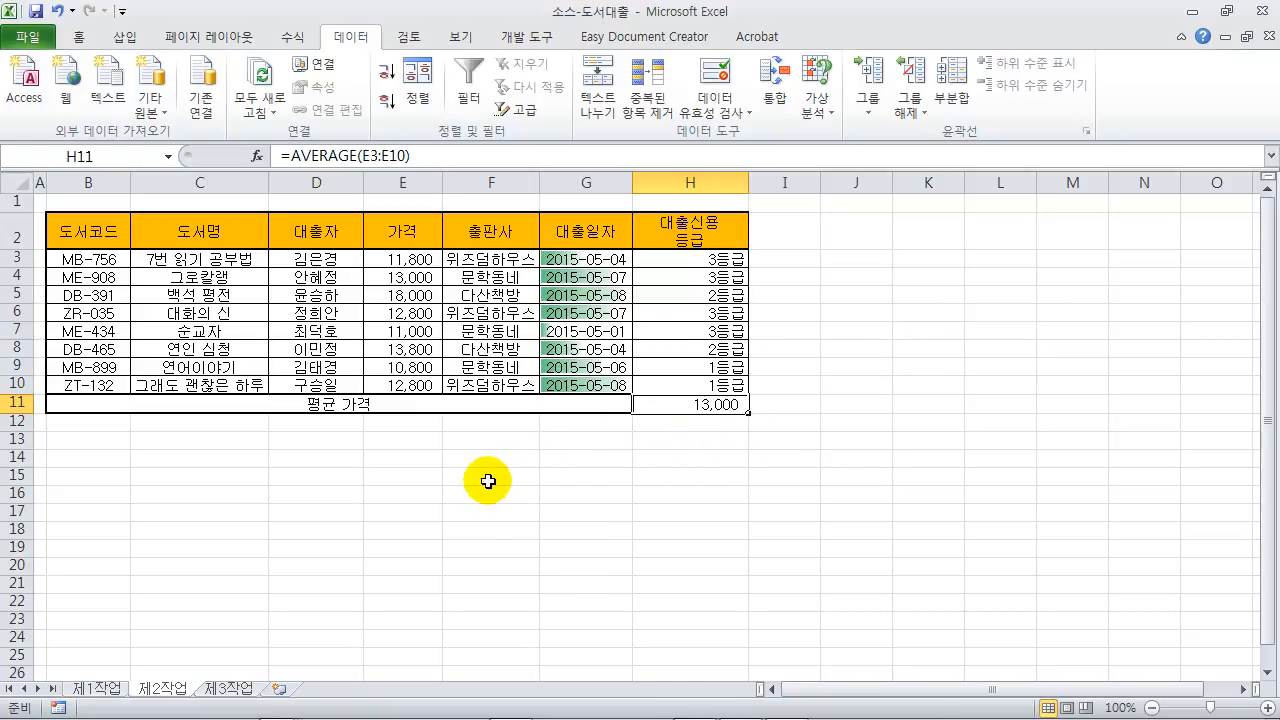
Step: Check exercise 2 in the PDF and, in the 소스-일반 workbook in Excel, copy B4:H12 from 제1작업 to cell B2 of 제2작업
{"action": "key", "text": "alt+Tab"}
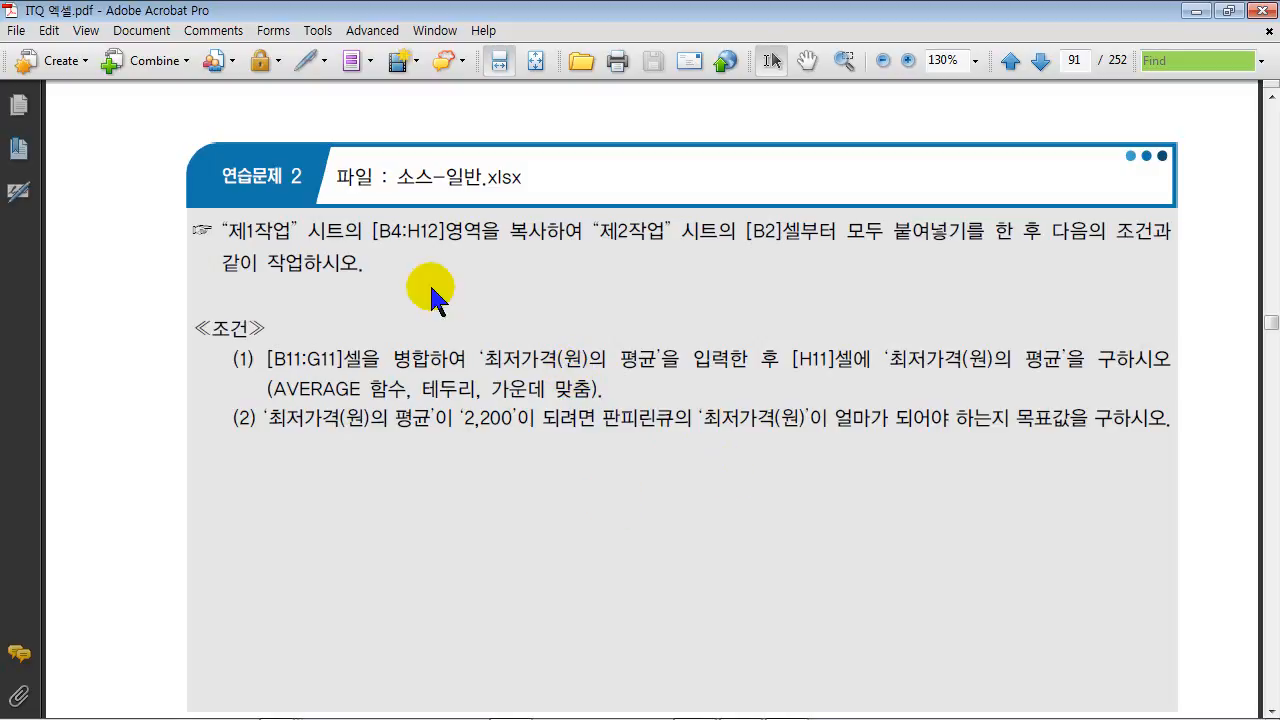
{"action": "left_click", "coordinate": [274, 703]}
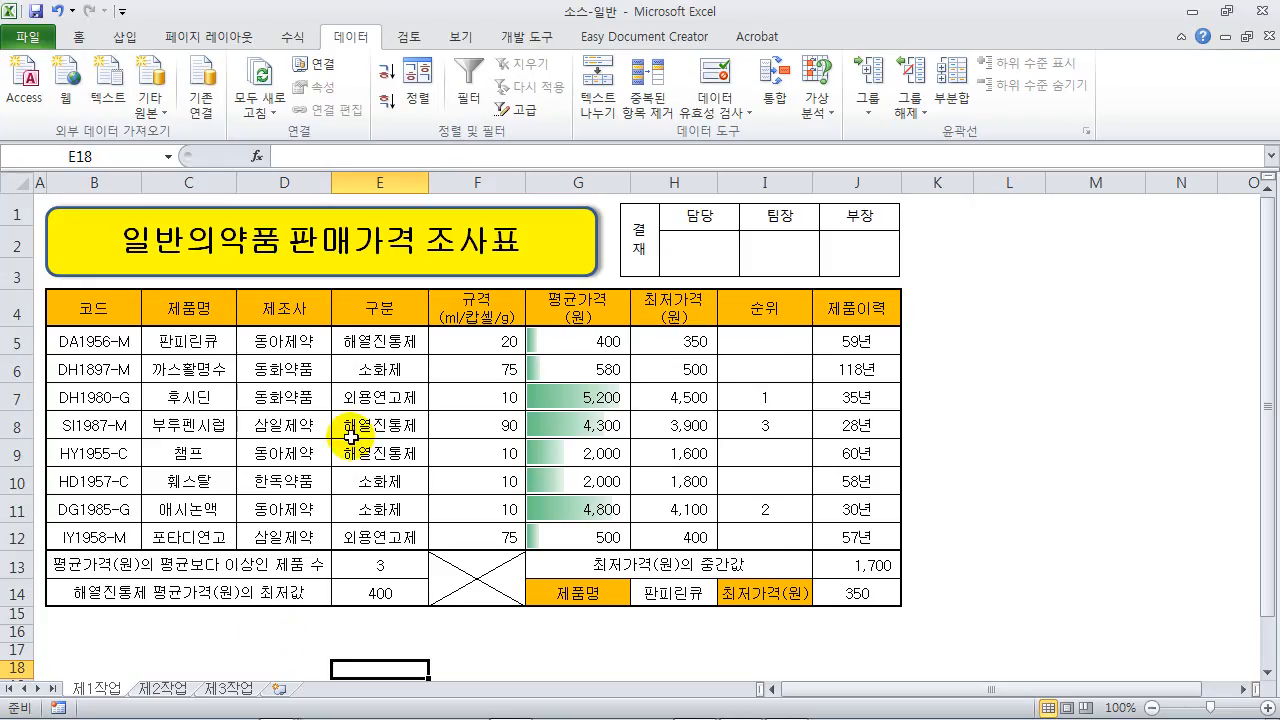
{"action": "left_click_drag", "start_coordinate": [96, 305], "coordinate": [662, 523]}
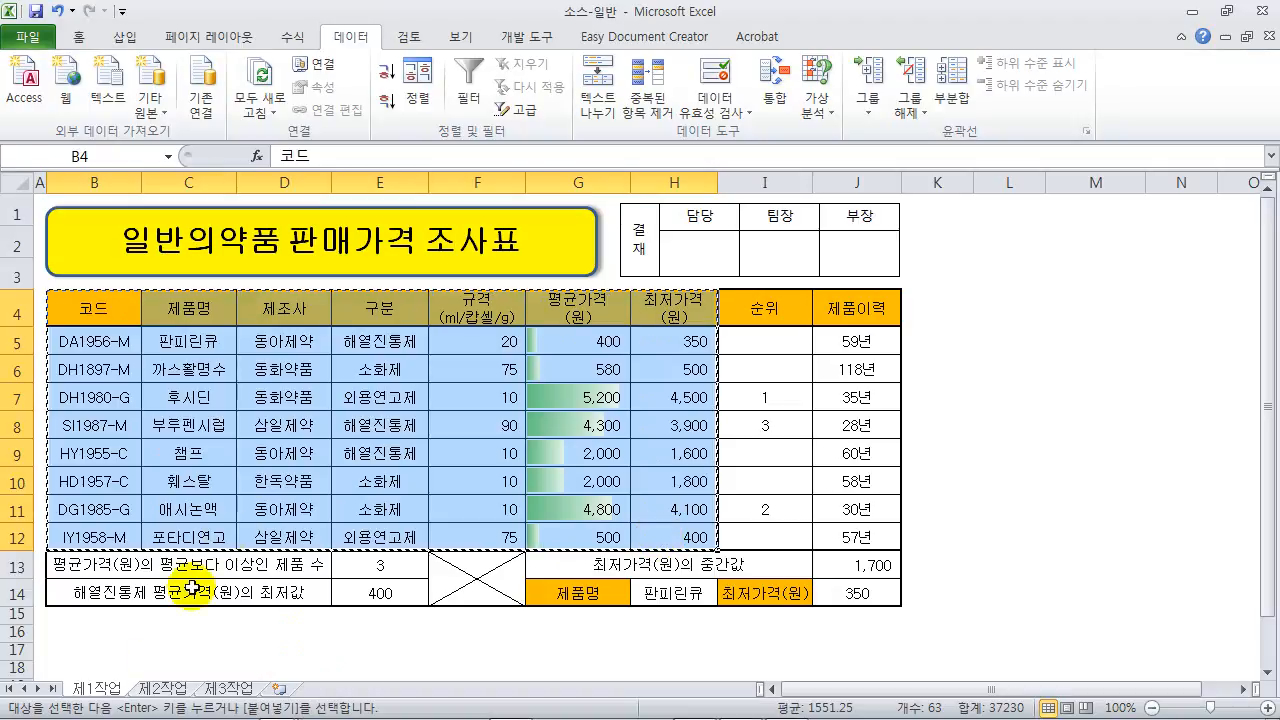
{"action": "left_click", "coordinate": [166, 688]}
{"action": "left_click", "coordinate": [101, 224]}
{"action": "scroll", "coordinate": [136, 350], "scroll_direction": "up", "scroll_amount": 1}
{"action": "left_click", "coordinate": [100, 218]}
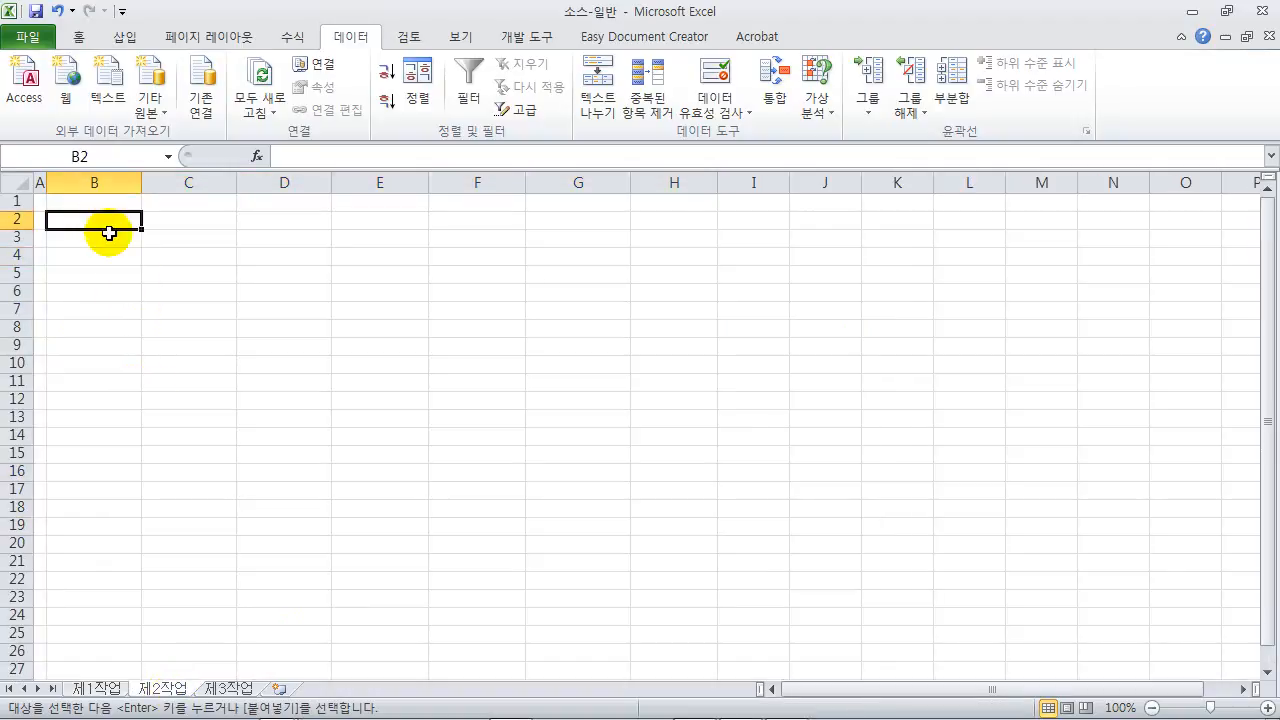
{"action": "key", "text": "ctrl+v"}
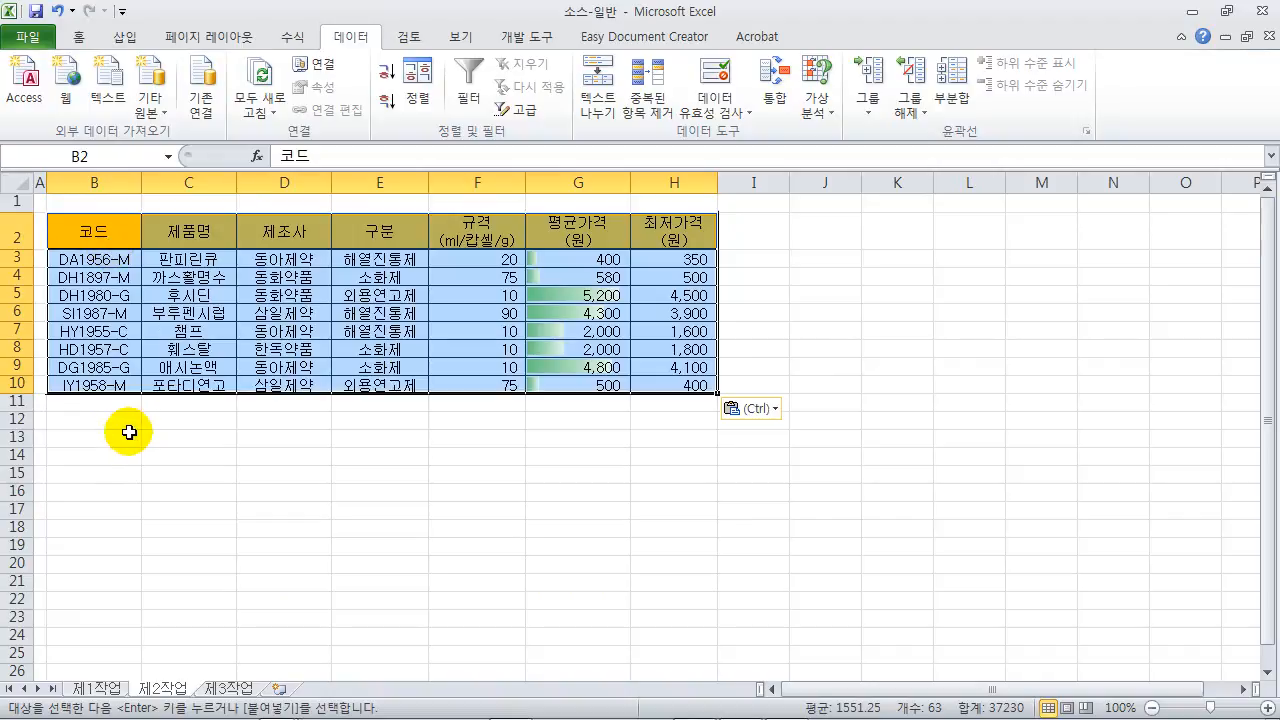
Step: Merge and center B11:G11 below the copied medicine table and enter the label "최저가격(원)의 평균"
{"action": "left_click", "coordinate": [83, 404]}
{"action": "left_click_drag", "start_coordinate": [83, 404], "coordinate": [571, 404]}
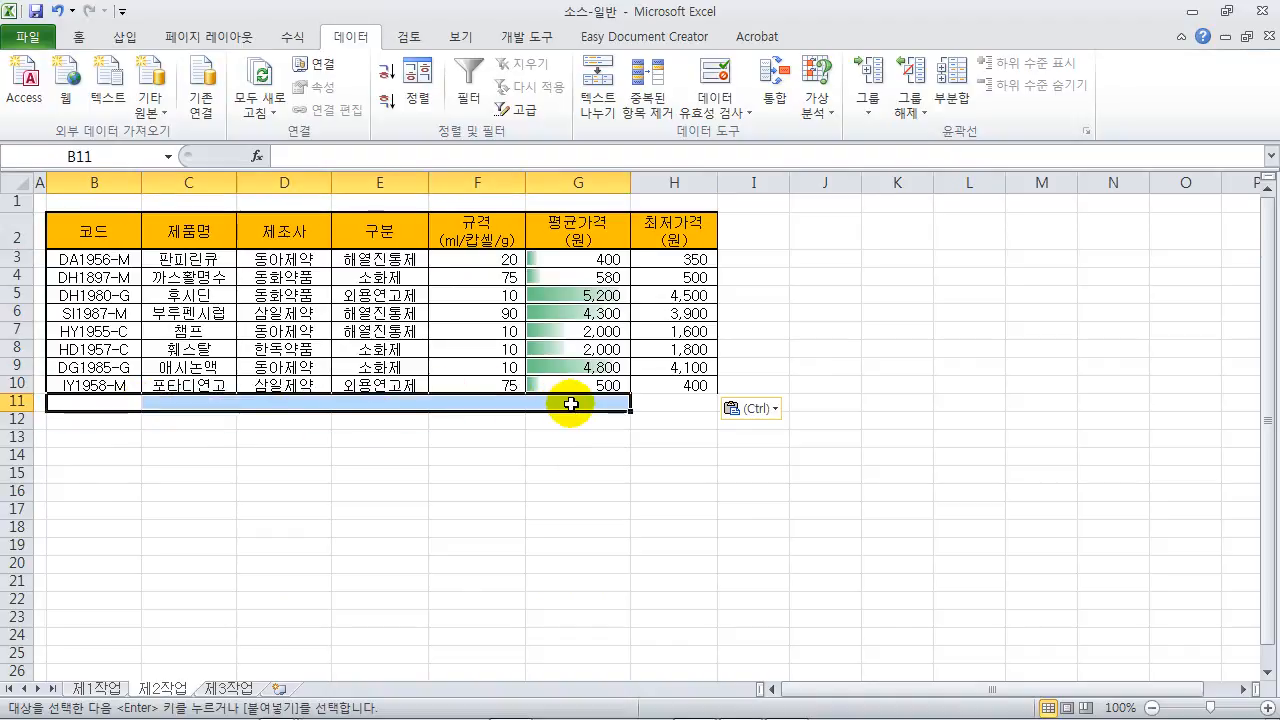
{"action": "left_click", "coordinate": [100, 40]}
{"action": "left_click", "coordinate": [555, 101]}
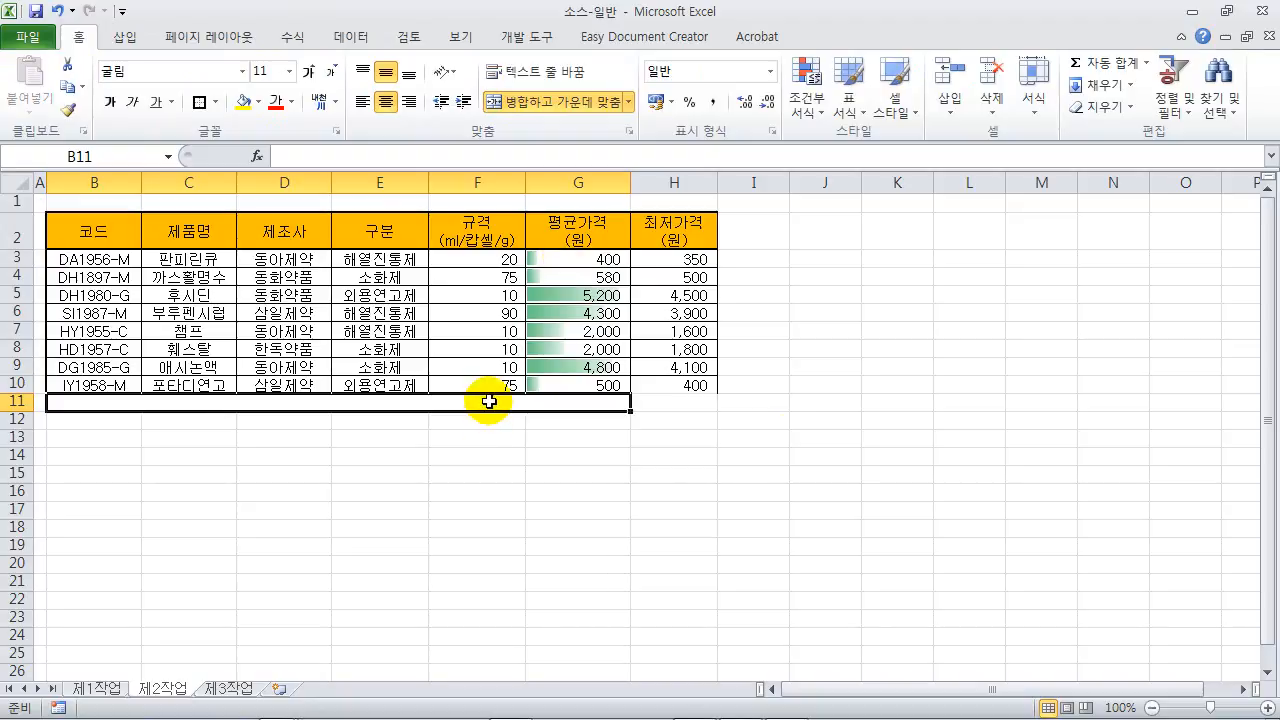
{"action": "type", "text": "chl"}
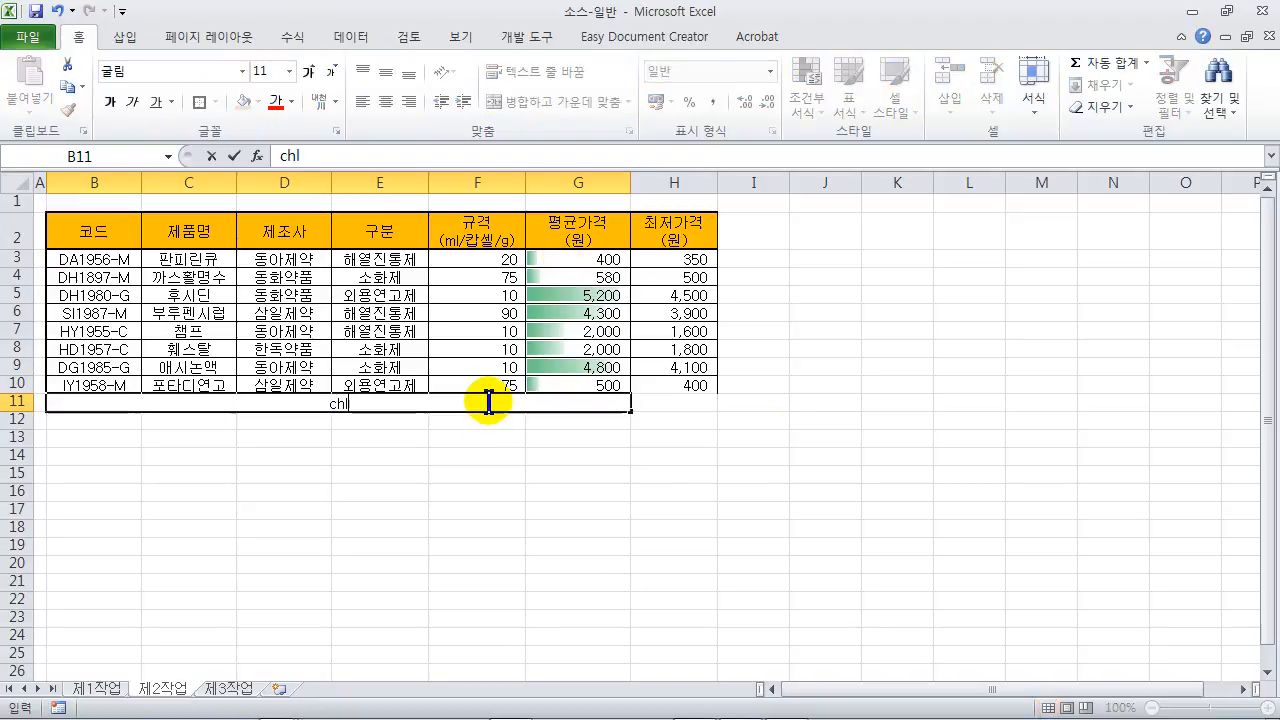
{"action": "type", "text": "wj"}
{"action": "key", "text": "BackSpace"}
{"action": "key", "text": "BackSpace"}
{"action": "key", "text": "BackSpace"}
{"action": "key", "text": "BackSpace"}
{"action": "key", "text": "BackSpace"}
{"action": "type", "text": "chlwjrkrur("}
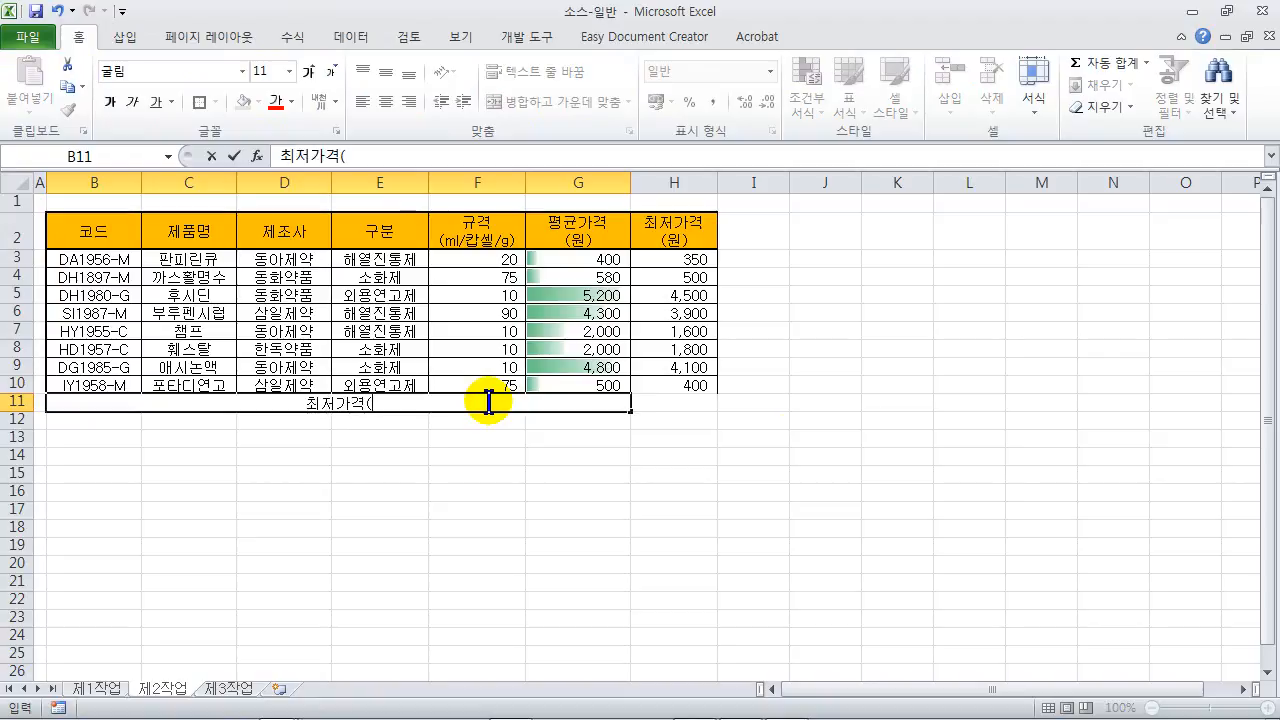
{"action": "type", "text": "dnjs)dml vudr"}
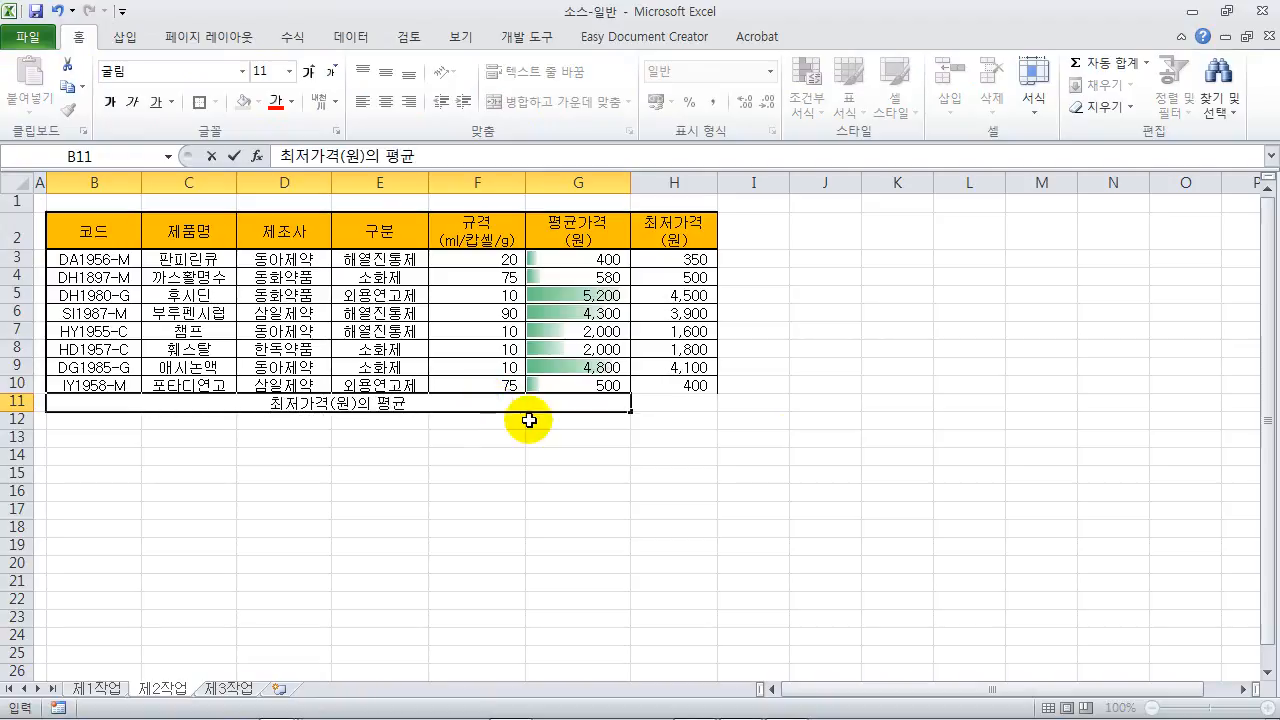
{"action": "type", "text": "bs"}
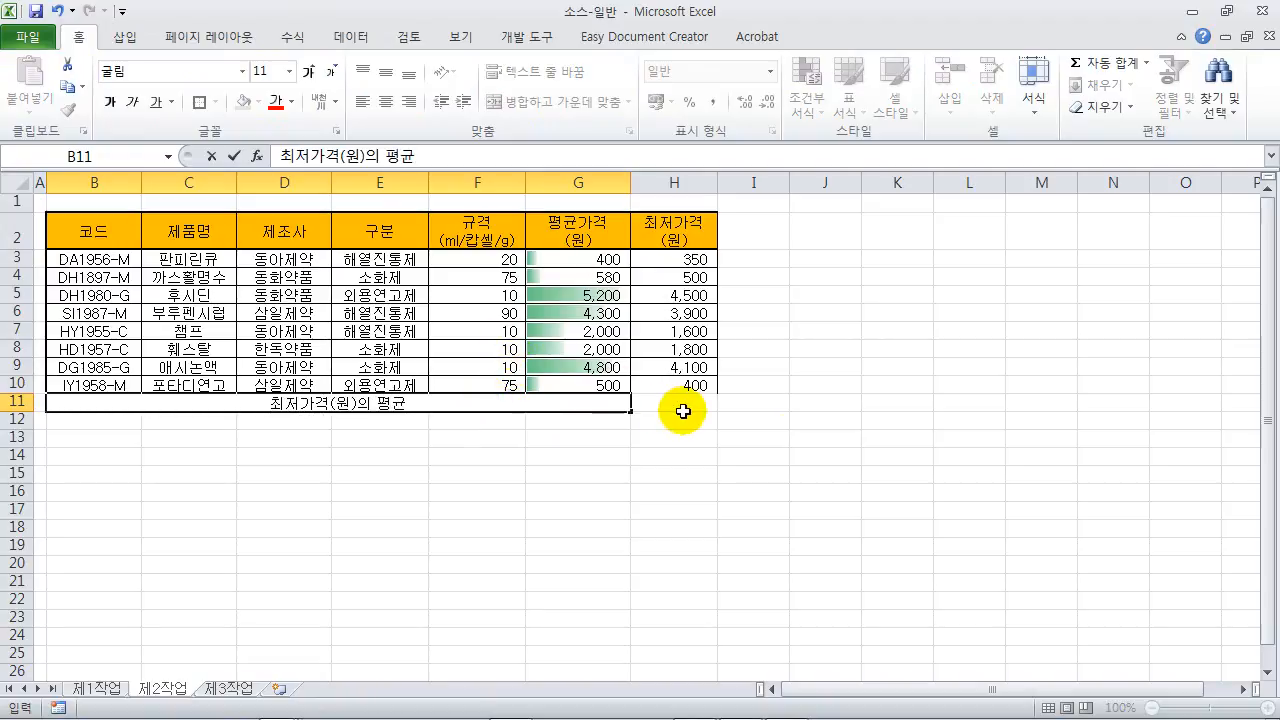
Step: Calculate the average lowest price in H11 with the AVERAGE function over H3:H10
{"action": "left_click", "coordinate": [681, 408]}
{"action": "type", "text": "="}
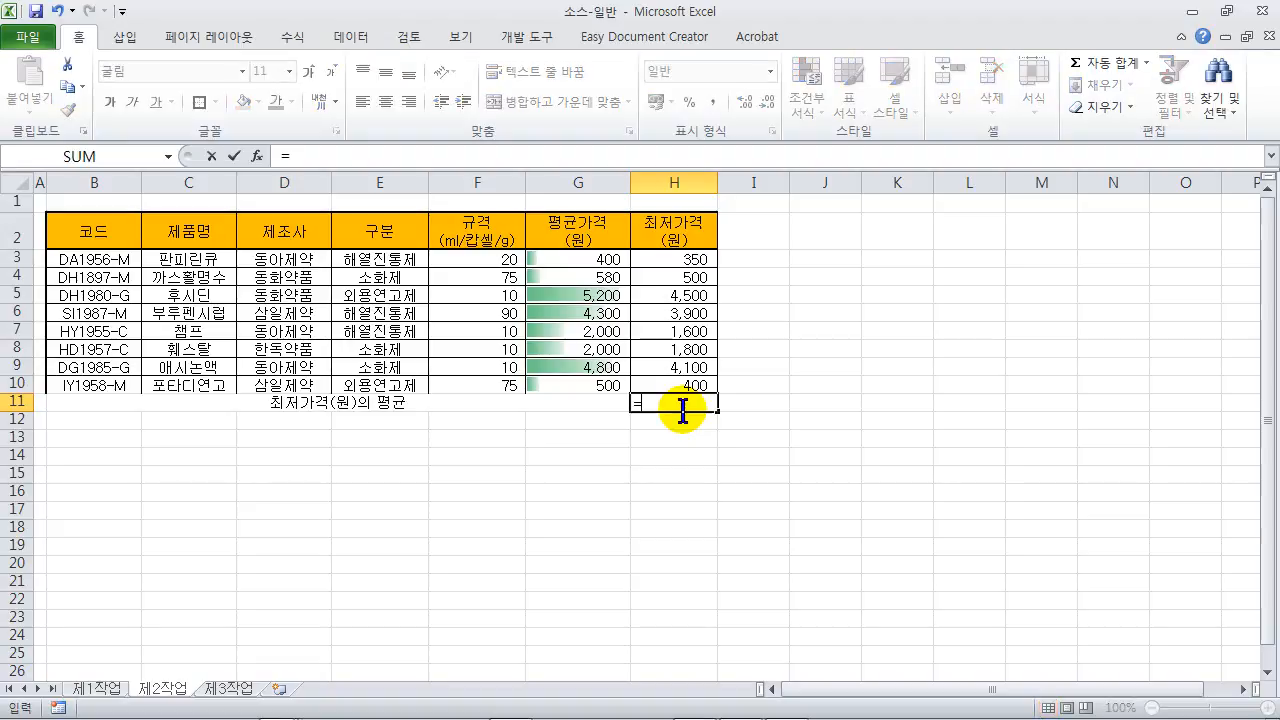
{"action": "type", "text": "aver"}
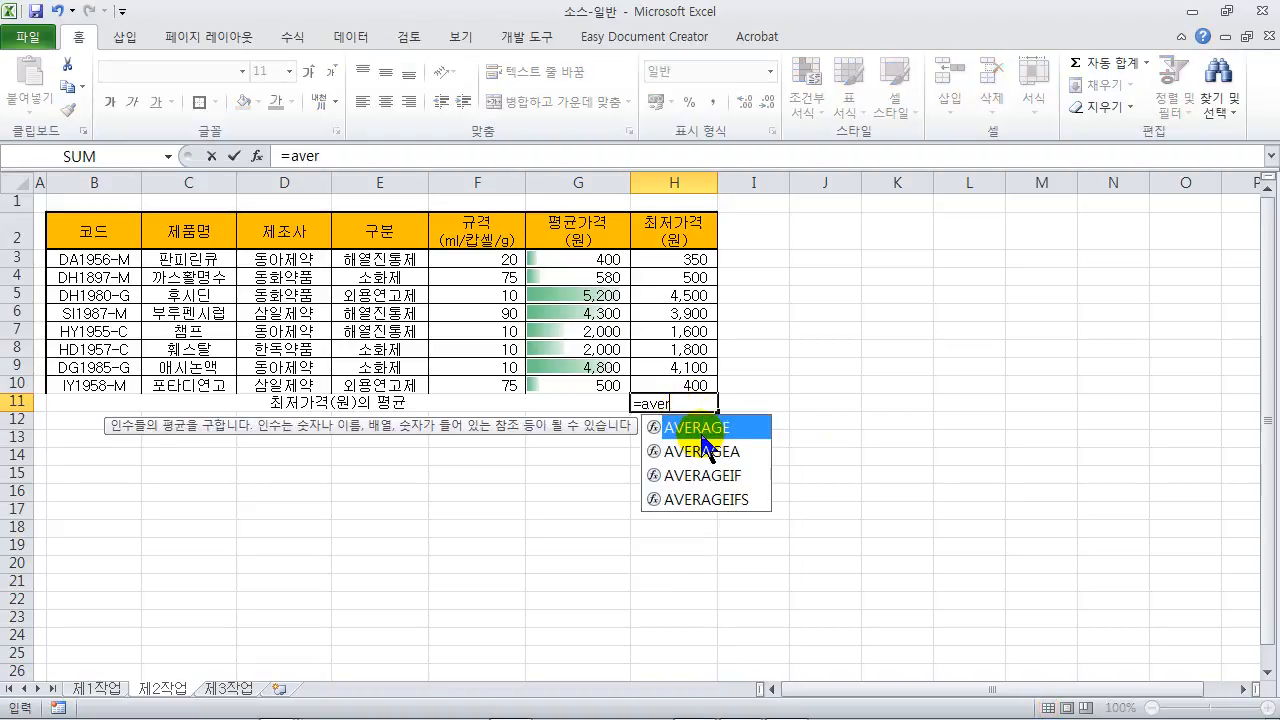
{"action": "double_click", "coordinate": [702, 436]}
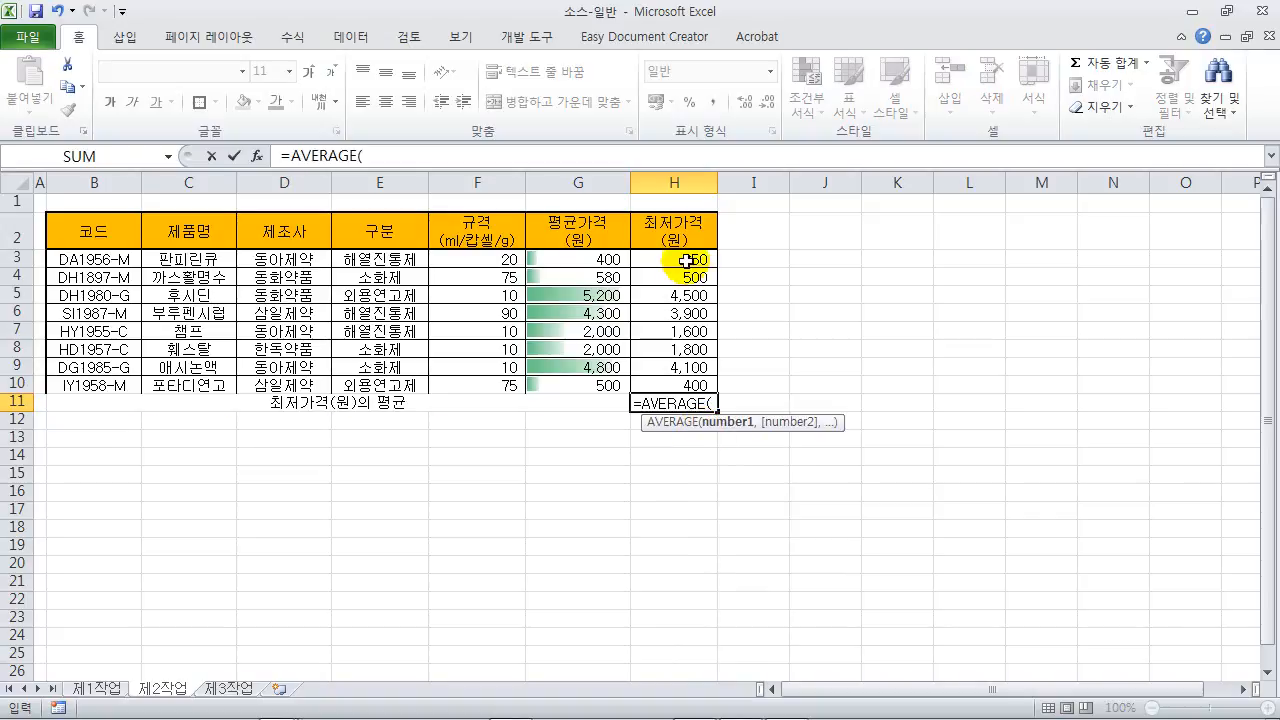
{"action": "left_click_drag", "start_coordinate": [685, 260], "coordinate": [674, 385]}
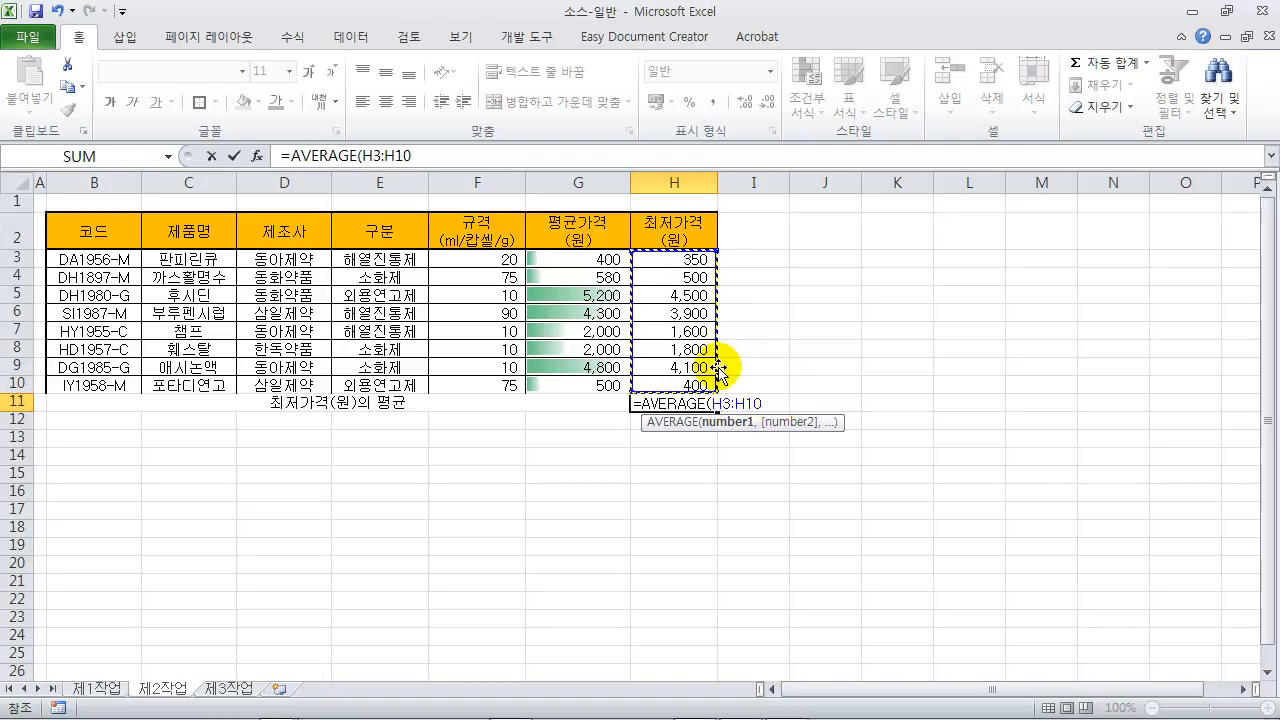
{"action": "key", "text": "Return"}
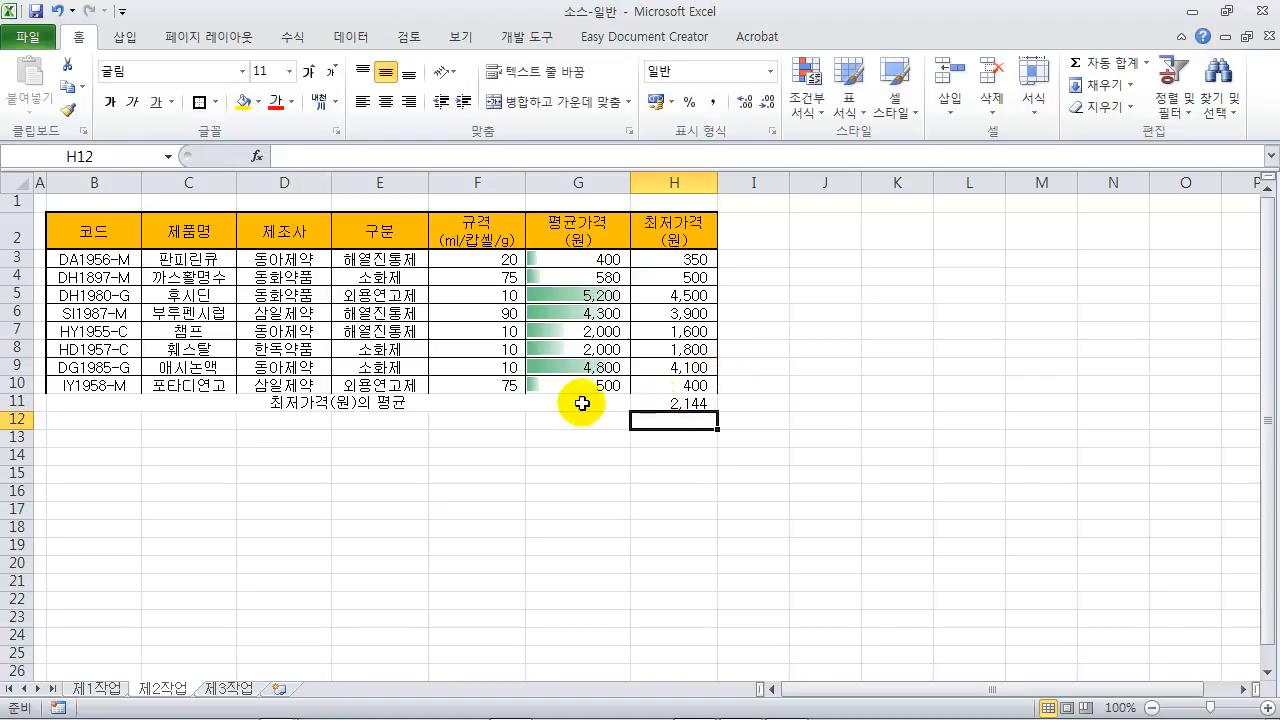
Step: Apply all borders and a thick box border to the average lowest price row B11:H11
{"action": "left_click_drag", "start_coordinate": [253, 405], "coordinate": [634, 403]}
{"action": "left_click", "coordinate": [214, 101]}
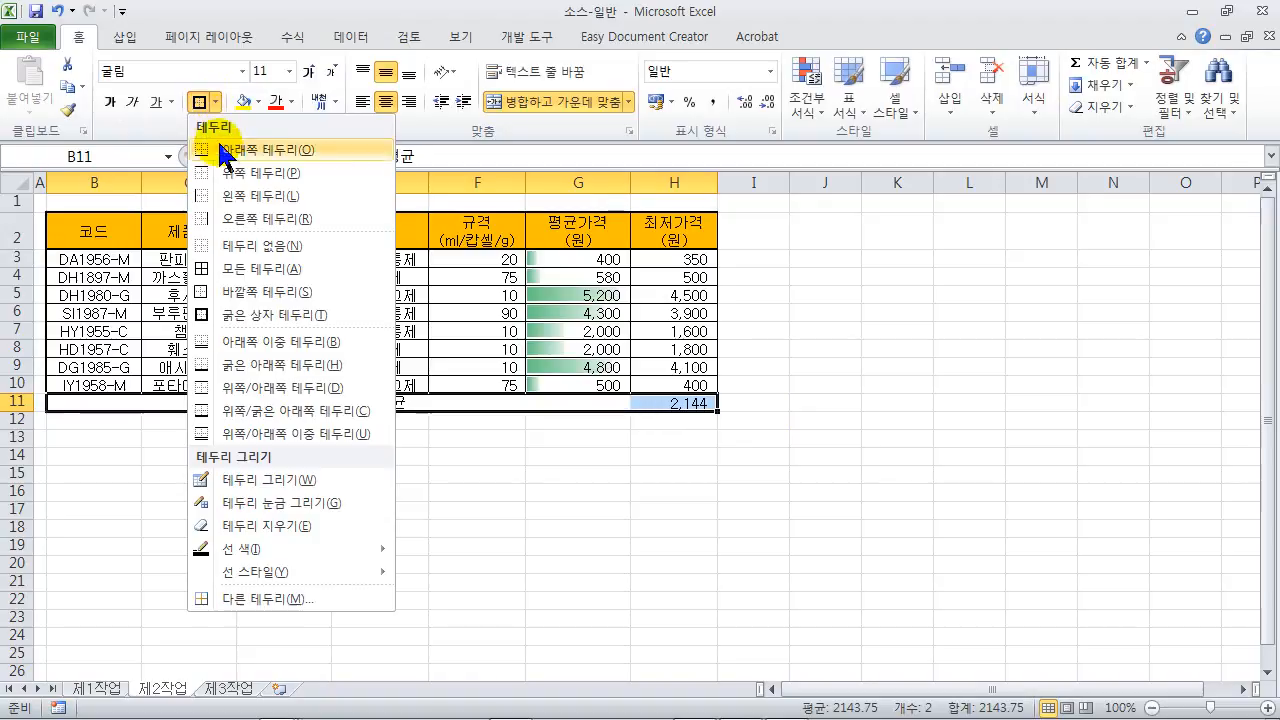
{"action": "left_click", "coordinate": [247, 270]}
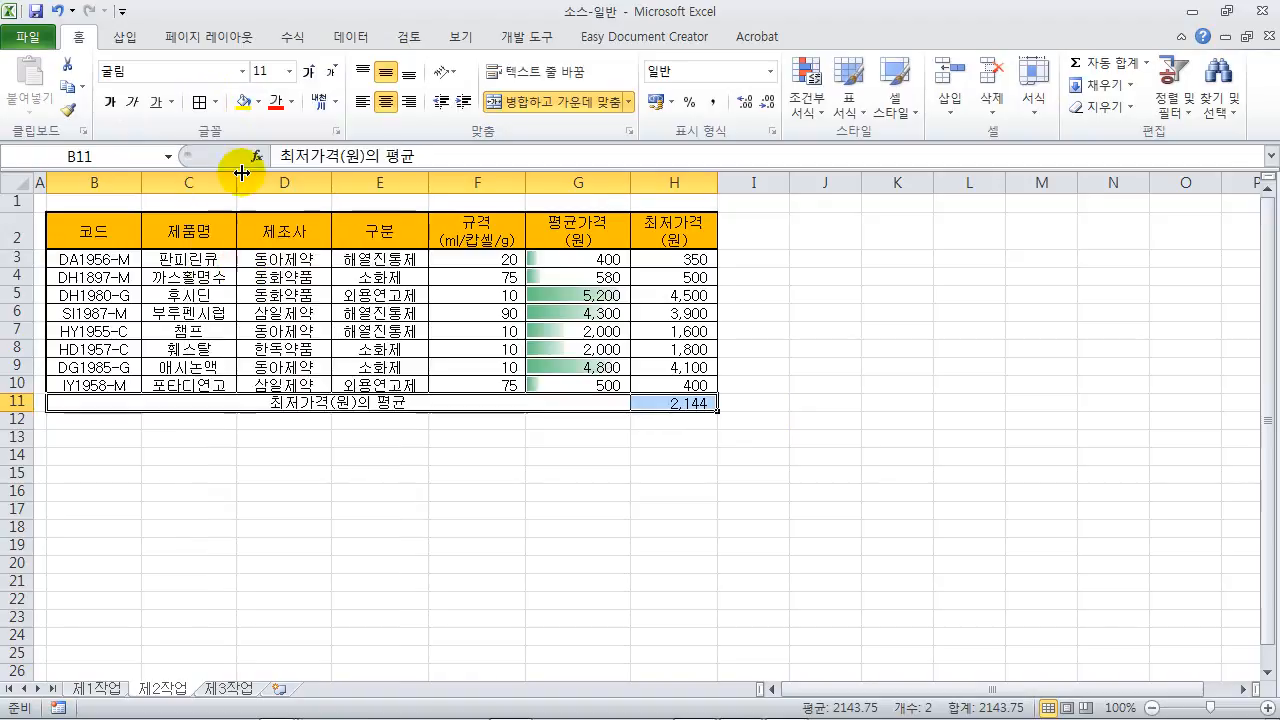
{"action": "left_click", "coordinate": [216, 102]}
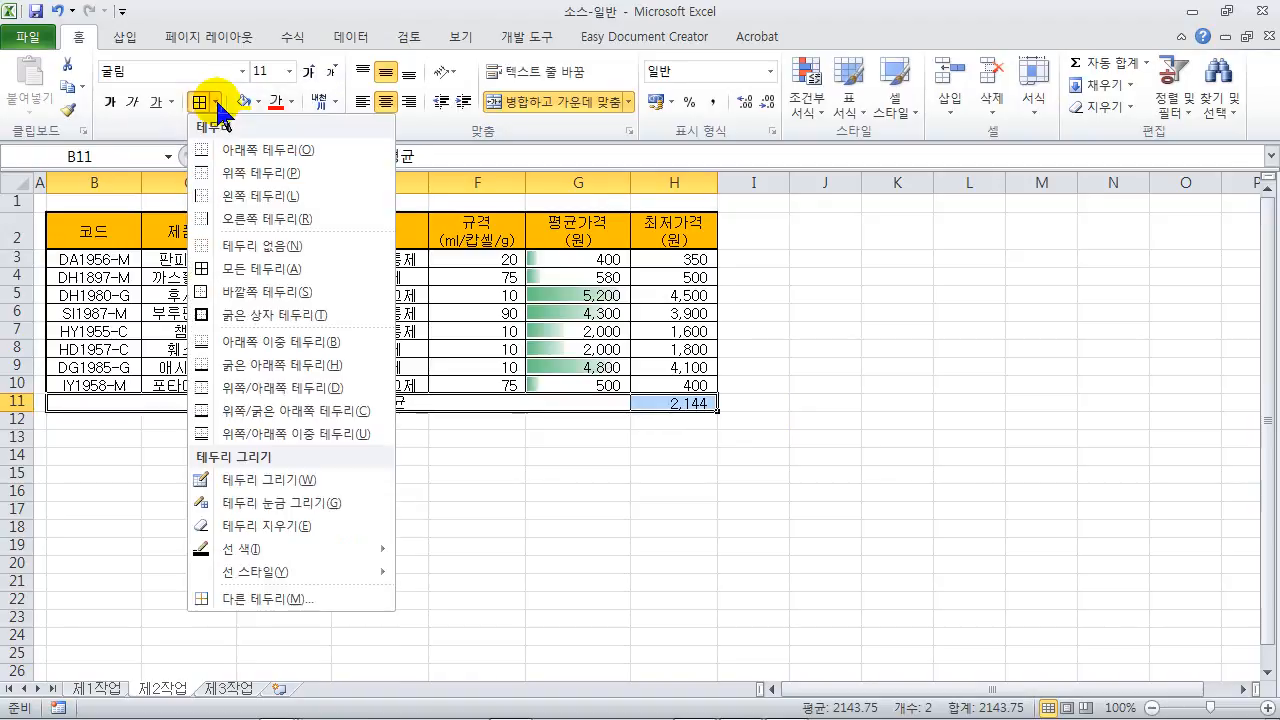
{"action": "left_click", "coordinate": [237, 315]}
{"action": "left_click", "coordinate": [617, 489]}
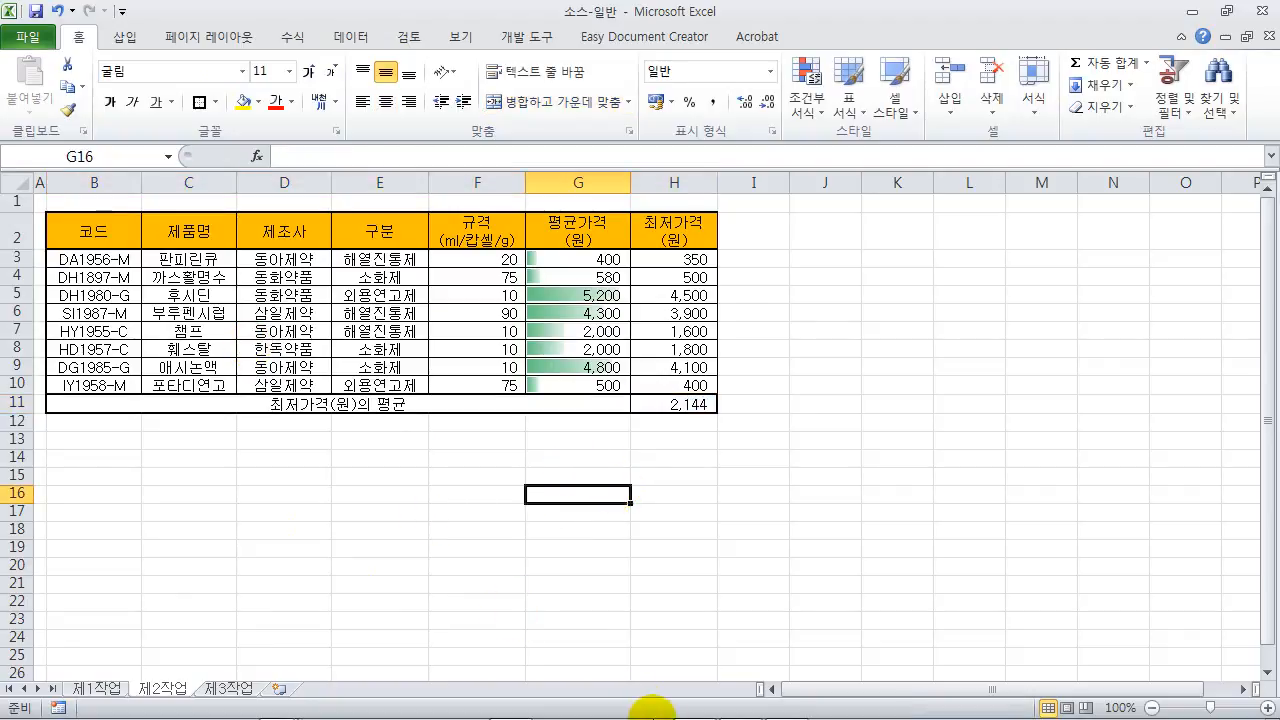
Step: Check condition (2) of exercise 2 in the PDF and return to the 소스-일반 workbook in Excel
{"action": "mouse_move", "coordinate": [694, 712]}
{"action": "left_click", "coordinate": [783, 705]}
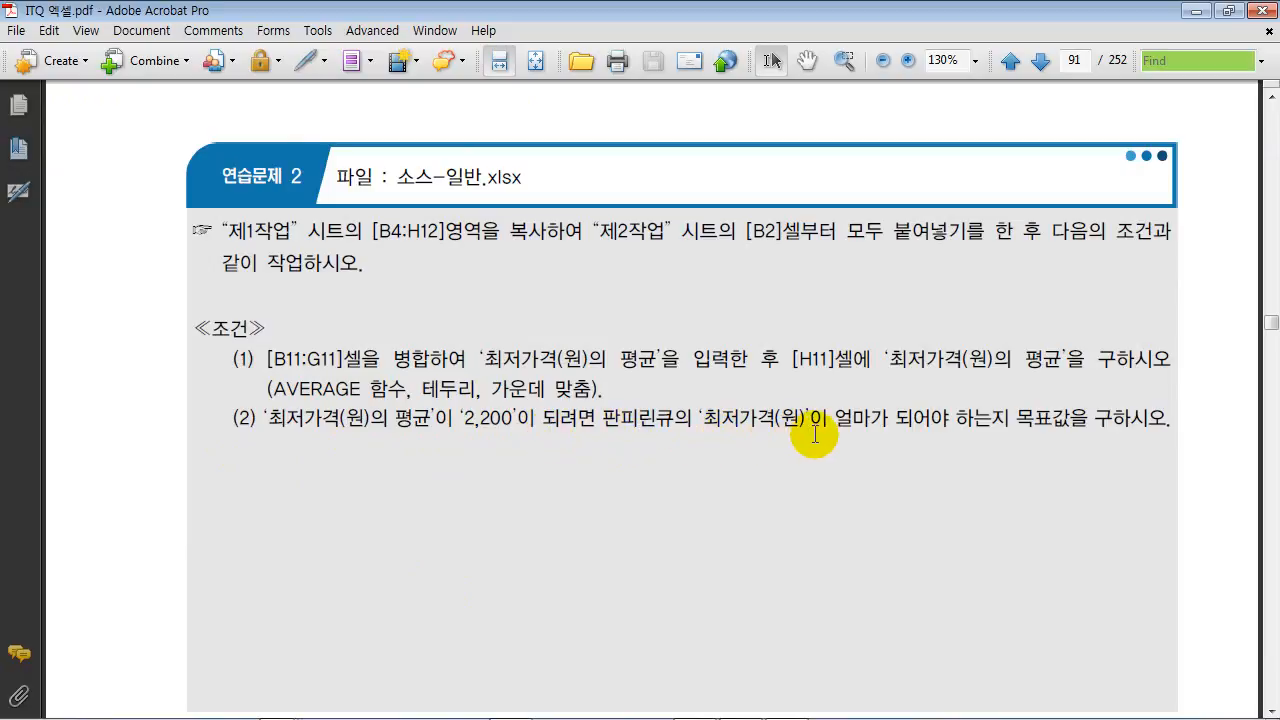
{"action": "mouse_move", "coordinate": [628, 712]}
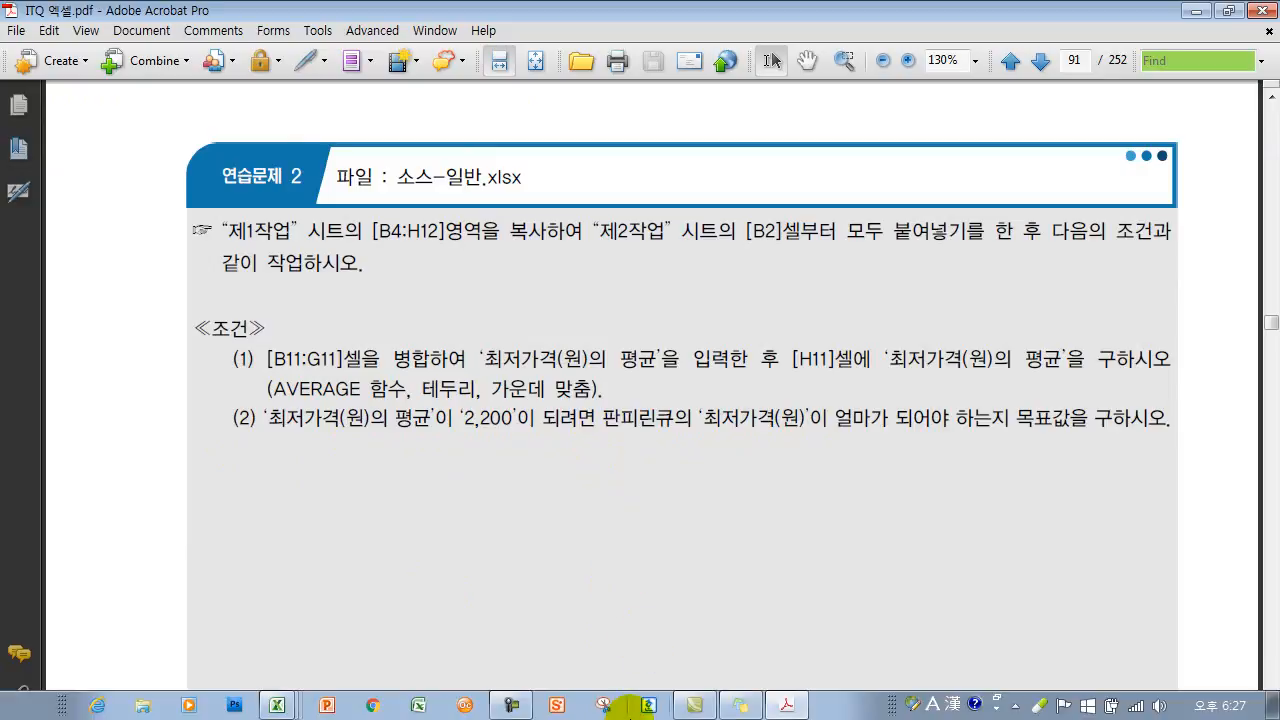
{"action": "left_click", "coordinate": [277, 703]}
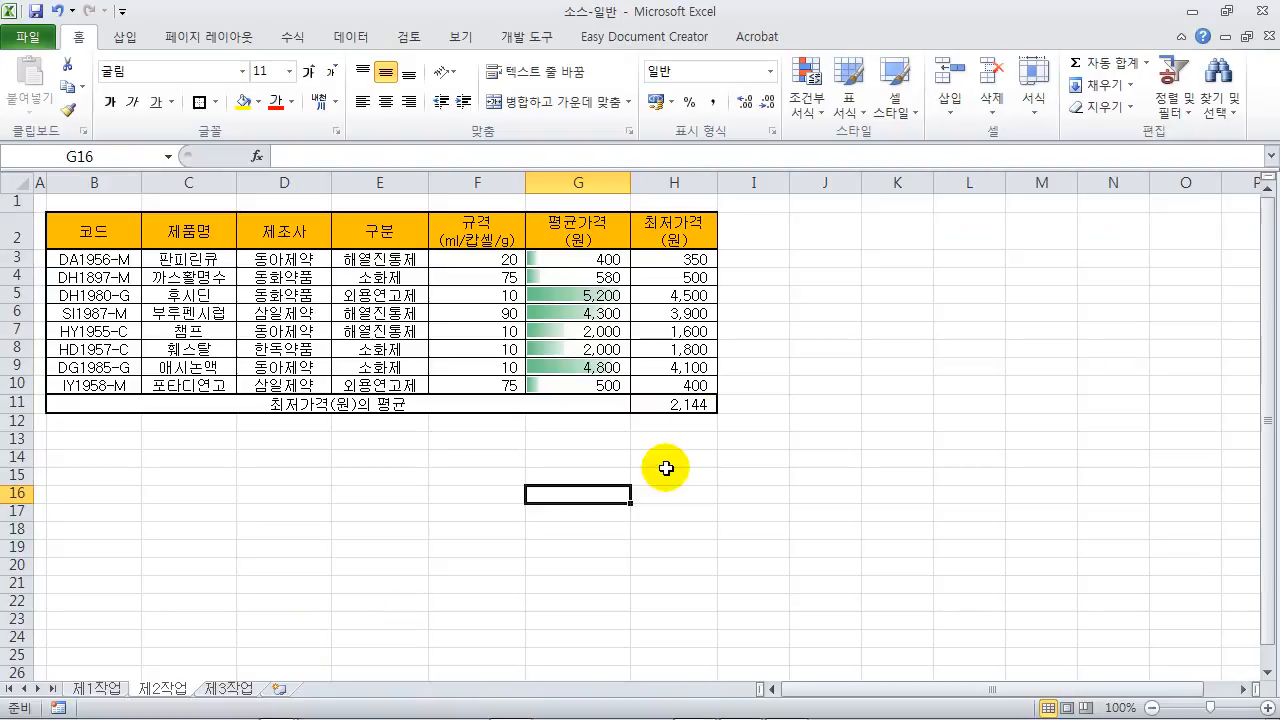
Step: Run Goal Seek on H11 with target value 2200 by changing 판피린큐's lowest price in H3, and keep the solution
{"action": "left_click", "coordinate": [688, 404]}
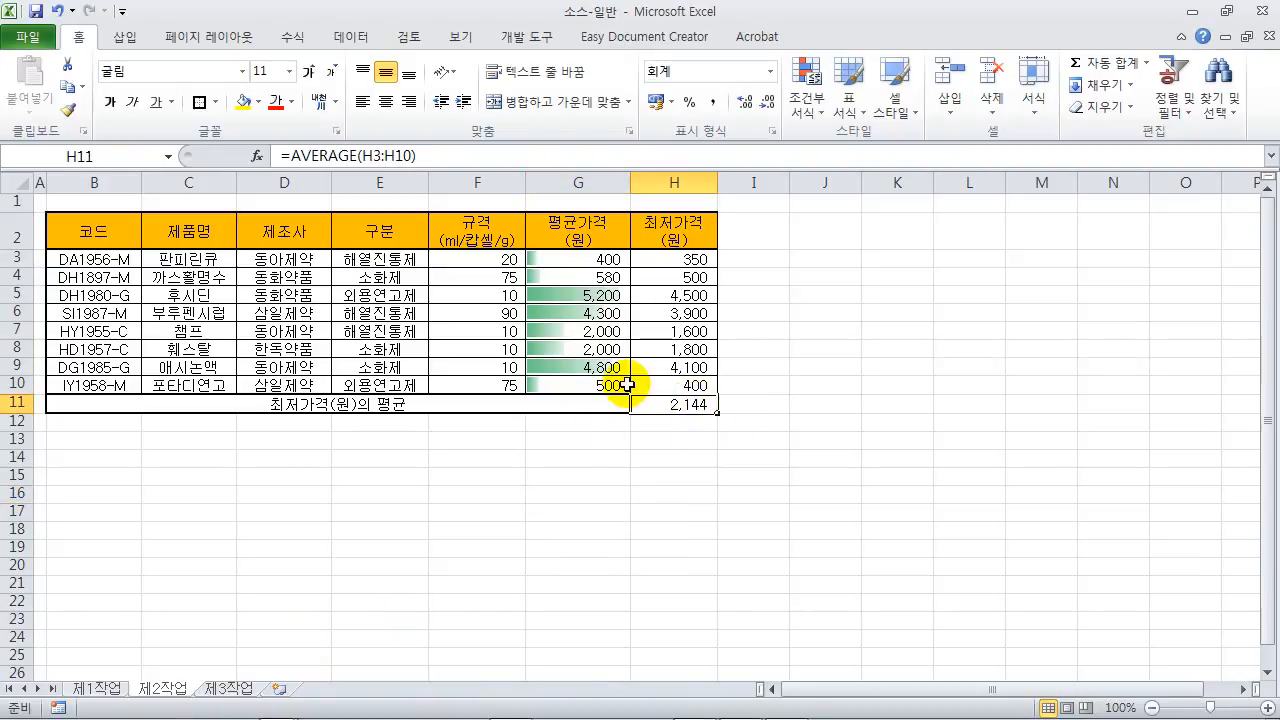
{"action": "left_click", "coordinate": [355, 38]}
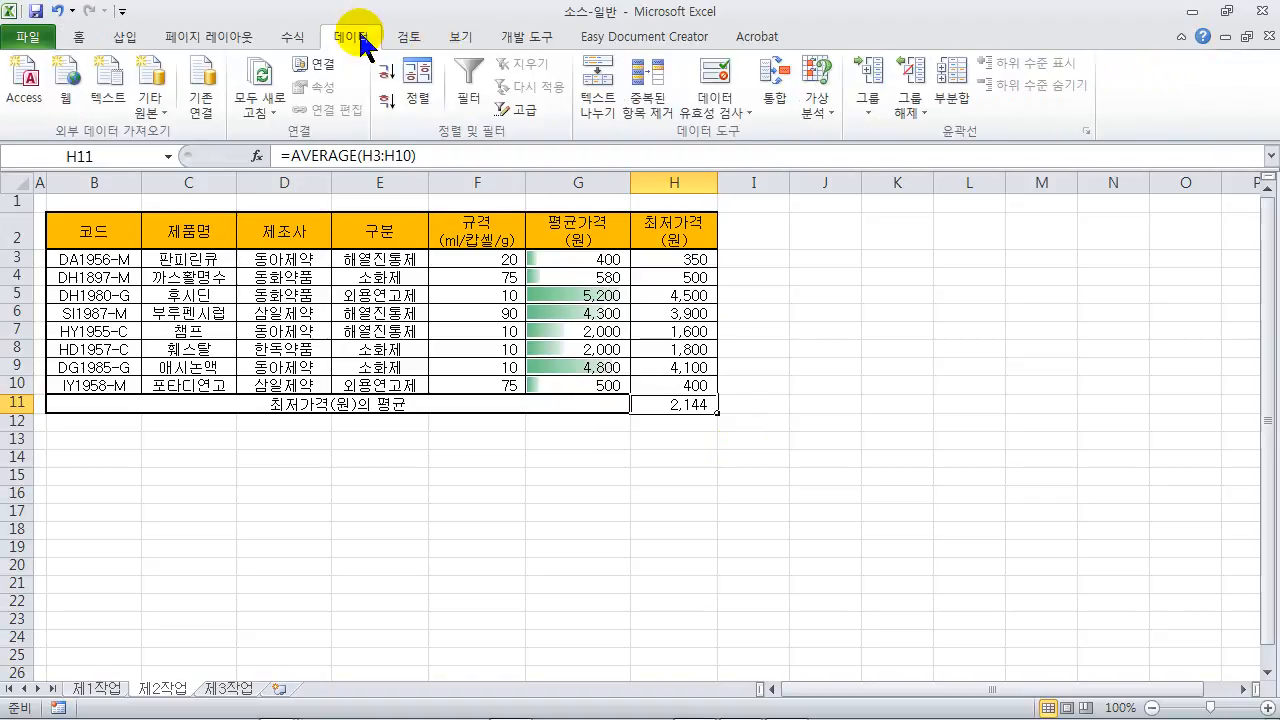
{"action": "left_click", "coordinate": [820, 110]}
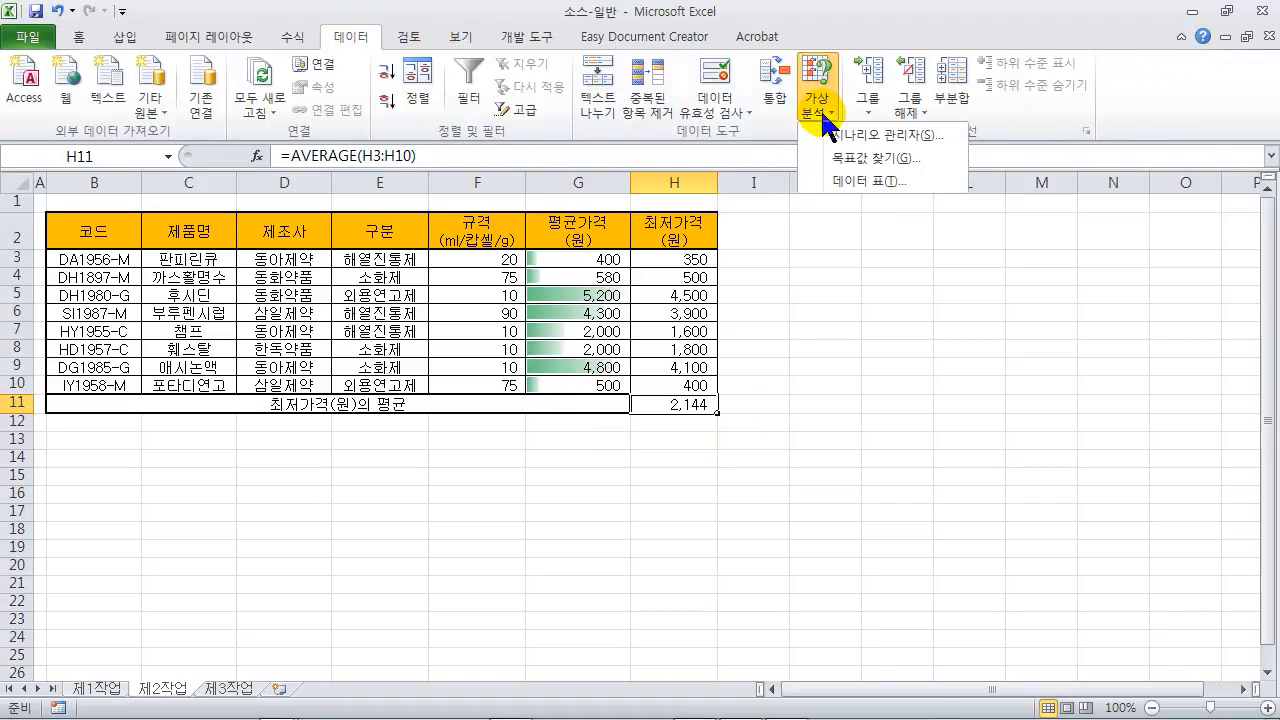
{"action": "left_click", "coordinate": [845, 160]}
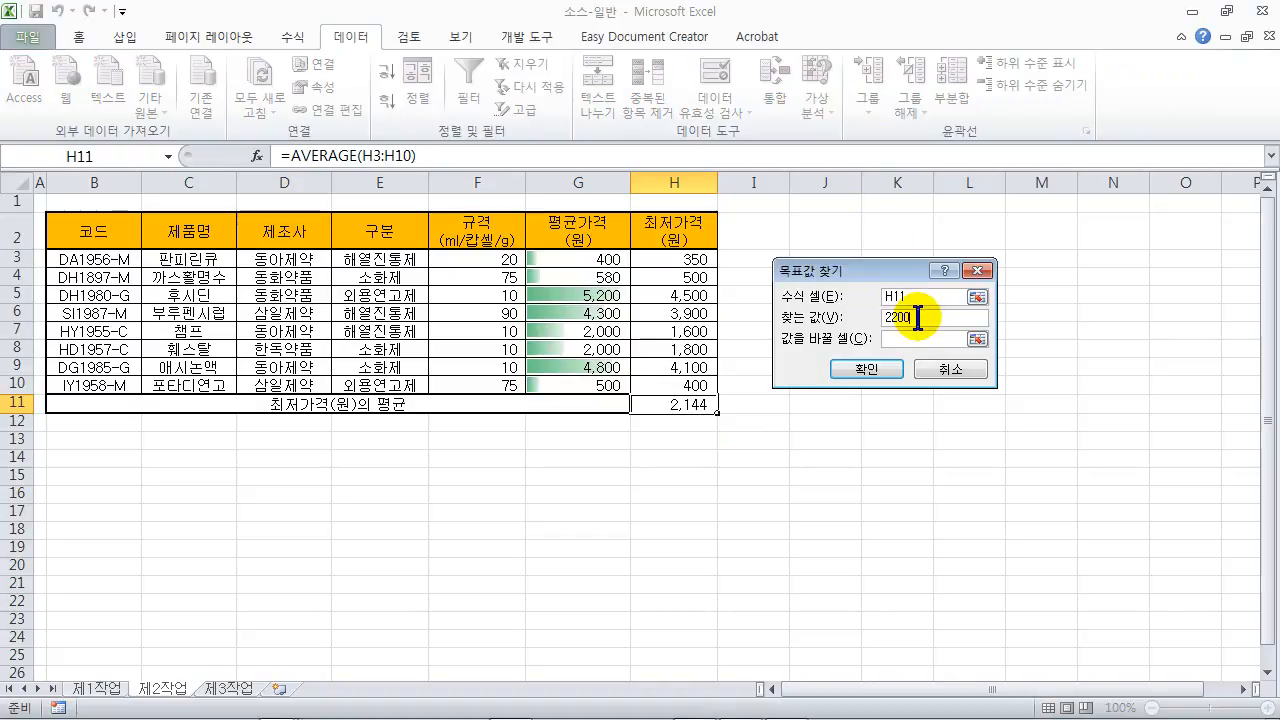
{"action": "left_click", "coordinate": [919, 340]}
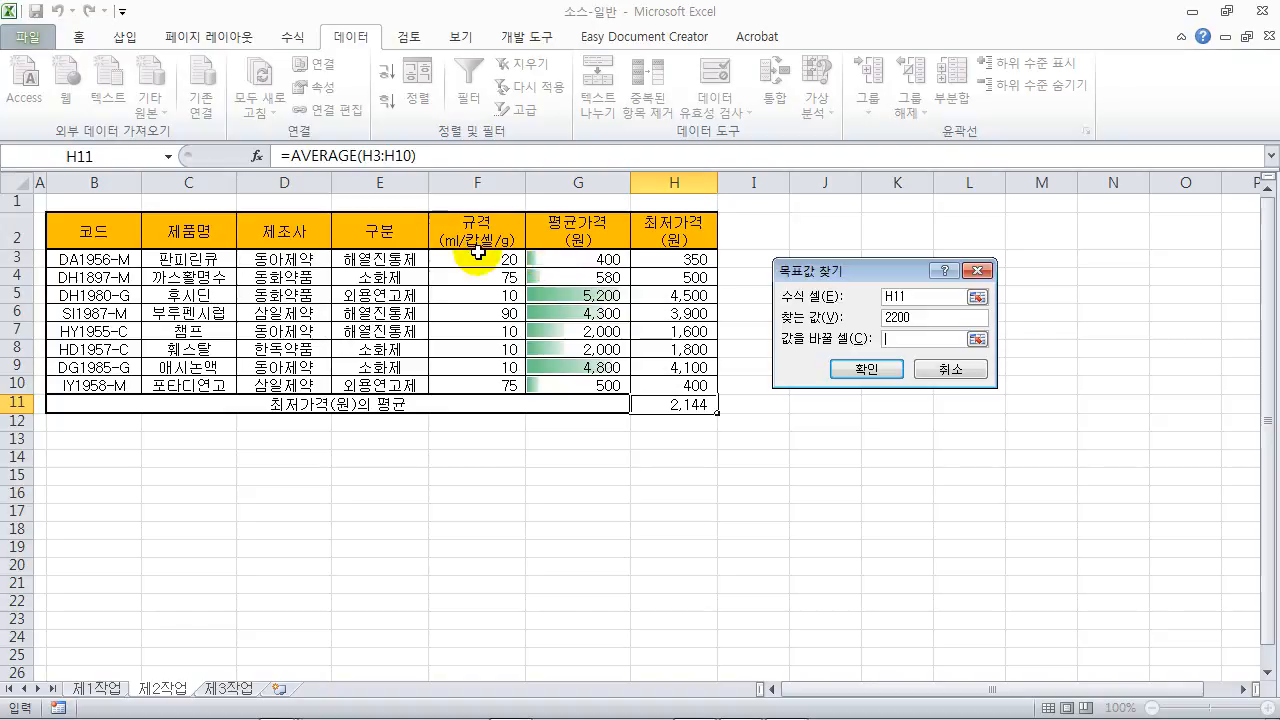
{"action": "left_click", "coordinate": [673, 262]}
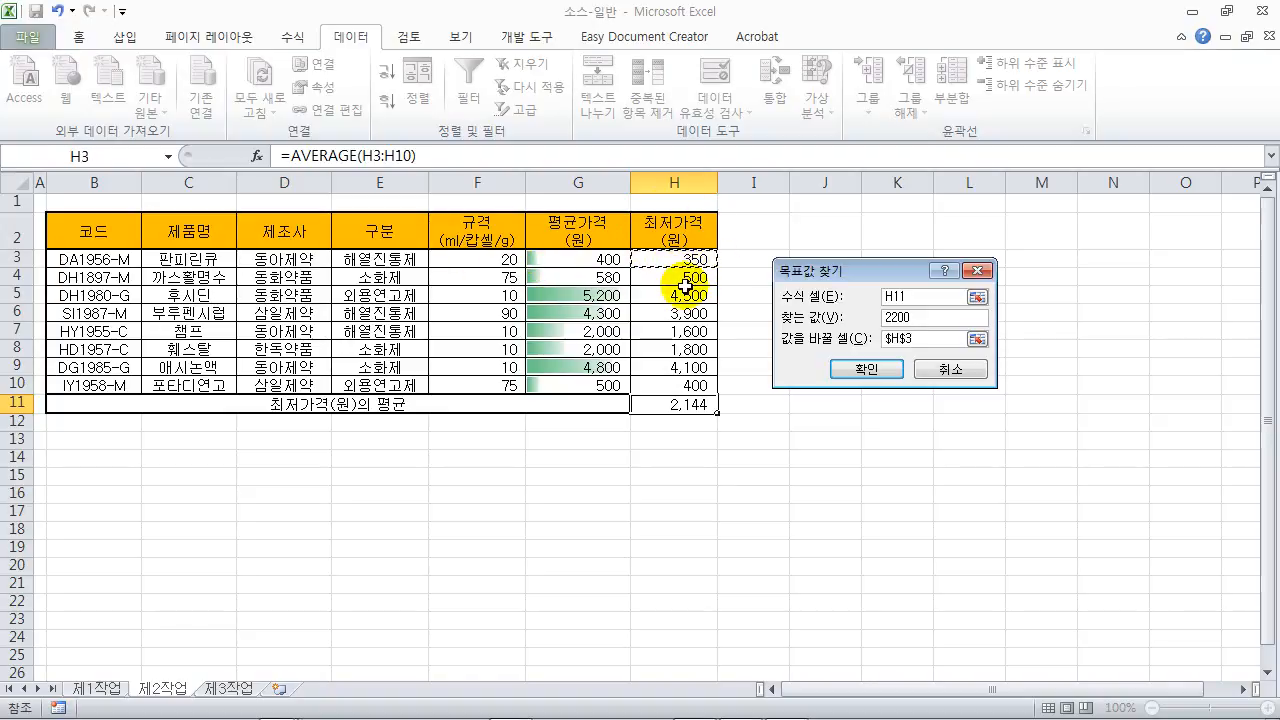
{"action": "left_click", "coordinate": [878, 371]}
{"action": "left_click", "coordinate": [834, 368]}
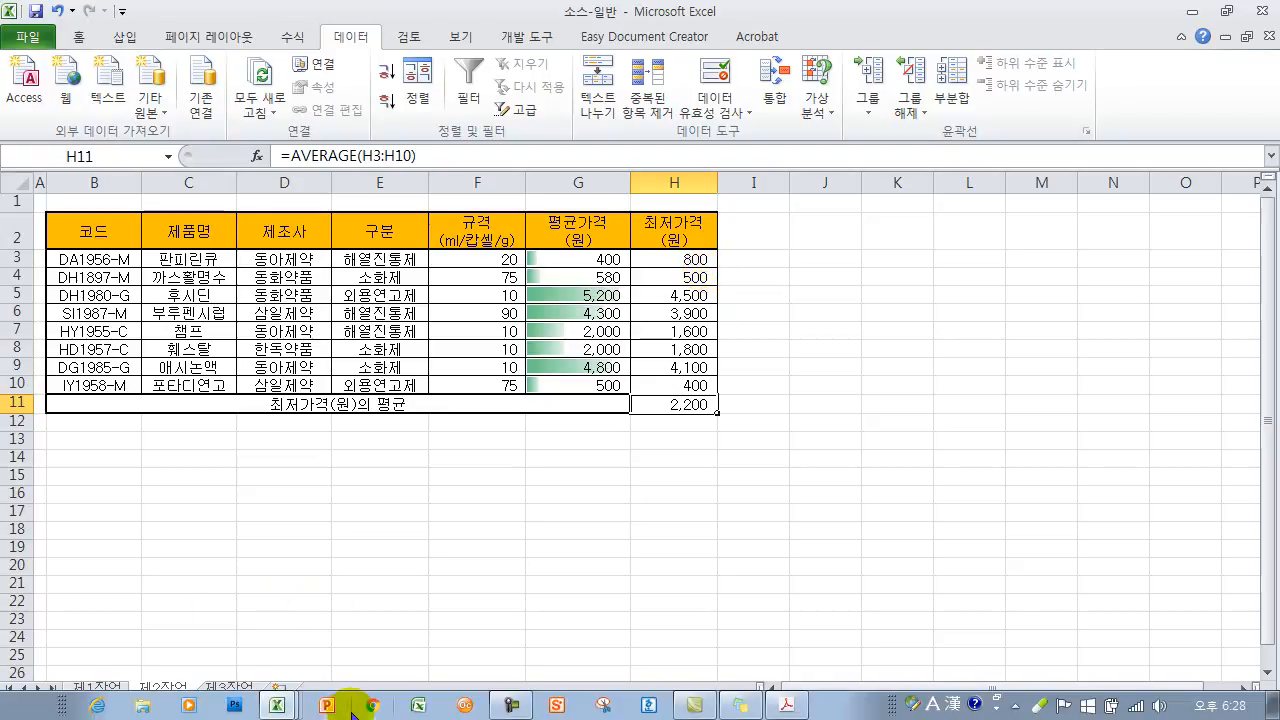
Step: Switch to the 소스-커피사랑 workbook and read the conditions of exercise 3 in the PDF
{"action": "left_click", "coordinate": [279, 707]}
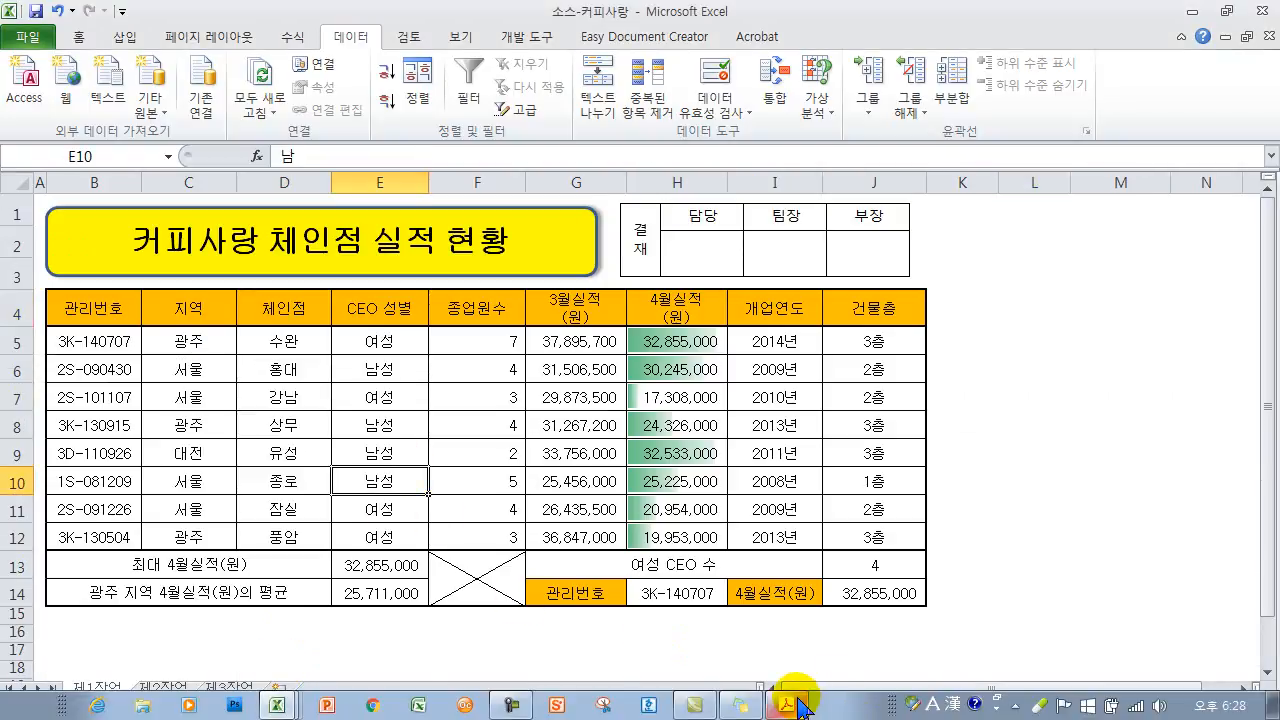
{"action": "left_click", "coordinate": [800, 700]}
{"action": "scroll", "coordinate": [880, 420], "scroll_direction": "down", "scroll_amount": 5}
{"action": "scroll", "coordinate": [876, 410], "scroll_direction": "down", "scroll_amount": 8}
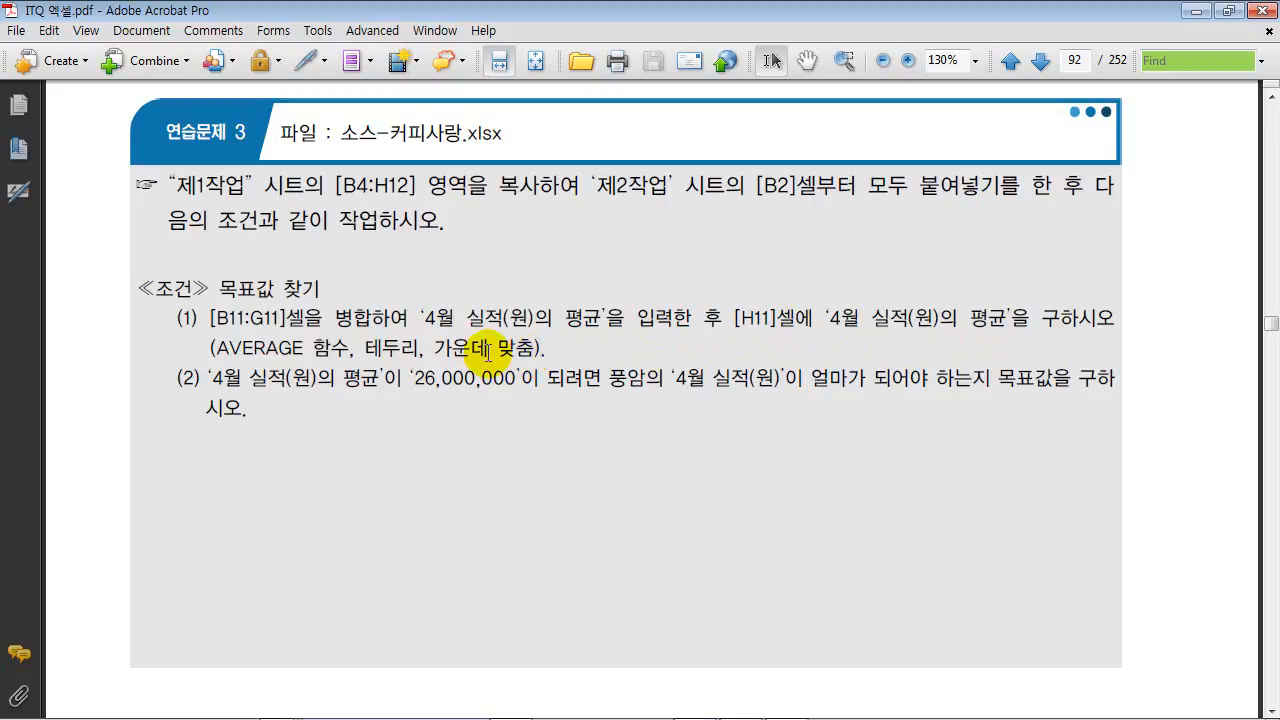
Step: In the 소스-커피사랑 workbook in Excel, copy B4:H12 from 제1작업 to cell B2 of 제2작업
{"action": "left_click", "coordinate": [277, 706]}
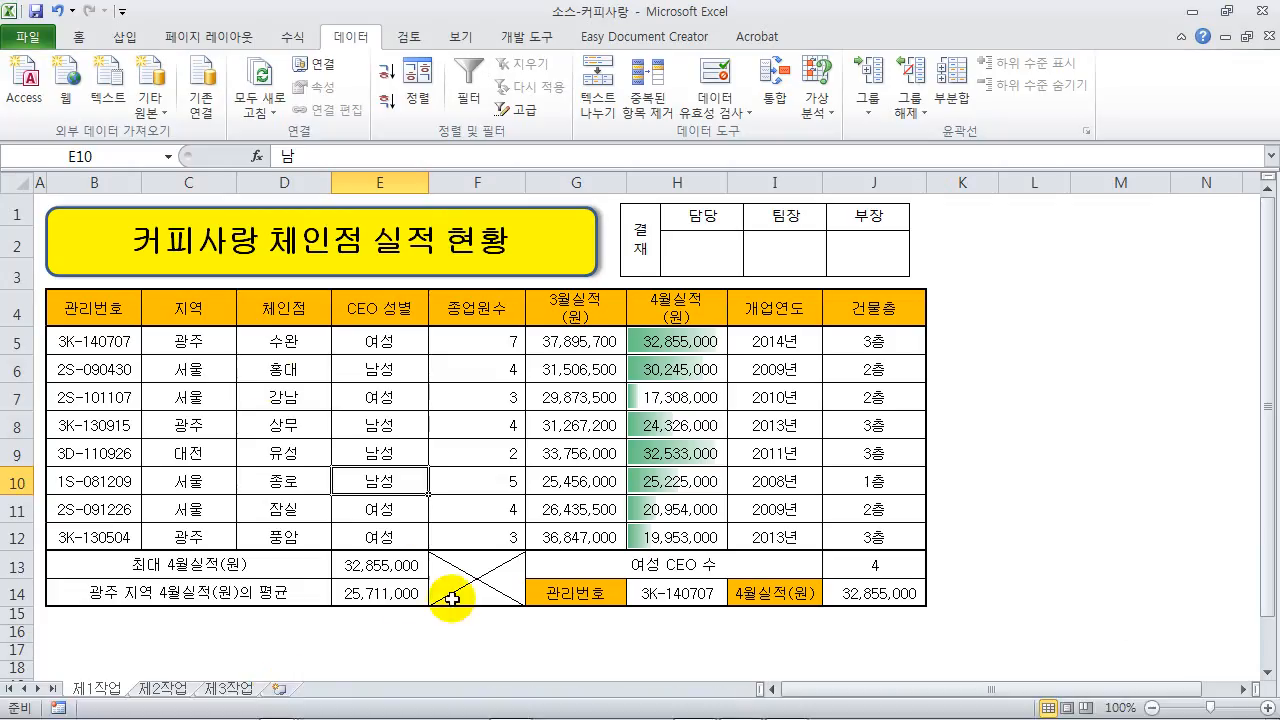
{"action": "left_click_drag", "start_coordinate": [70, 300], "coordinate": [676, 532]}
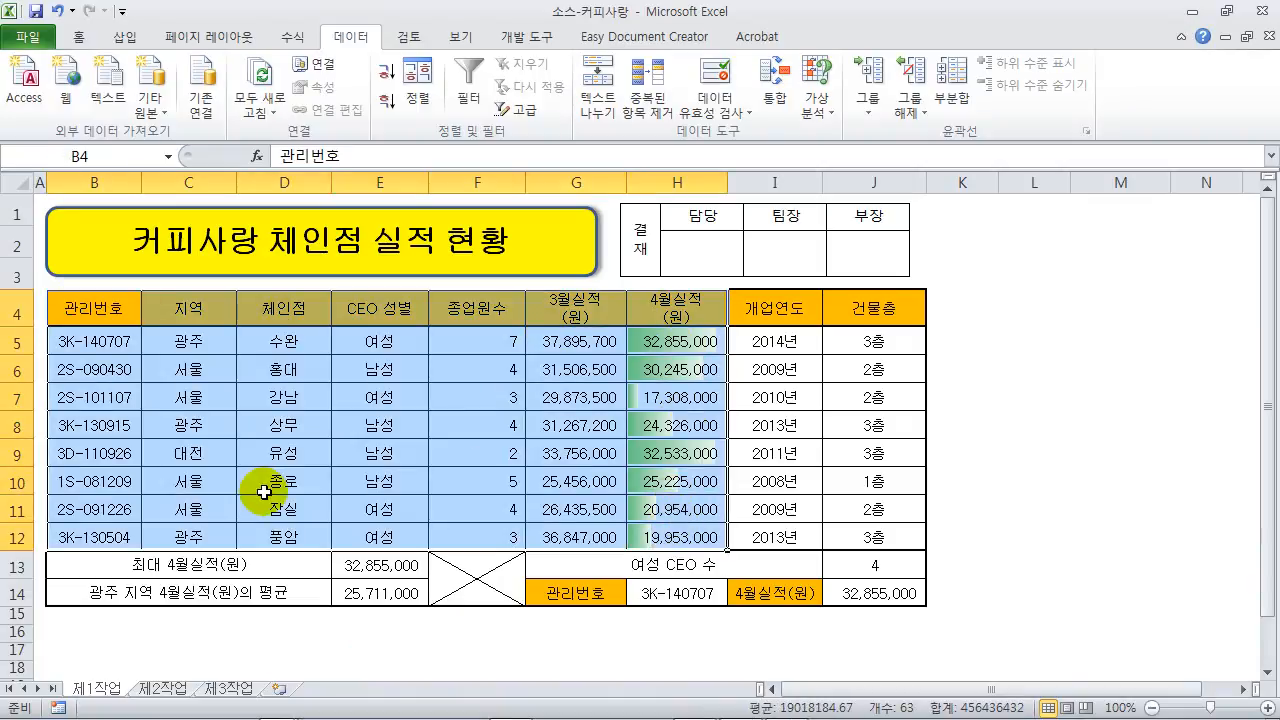
{"action": "key", "text": "ctrl+c"}
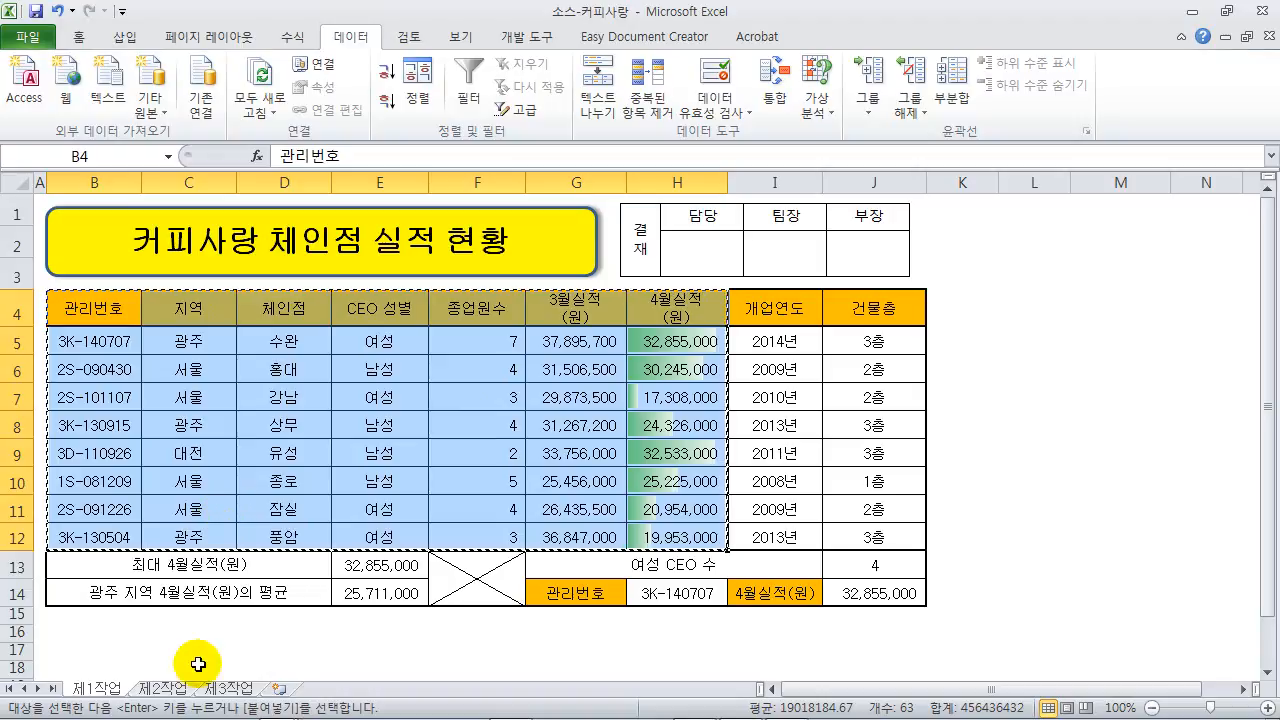
{"action": "left_click", "coordinate": [165, 688]}
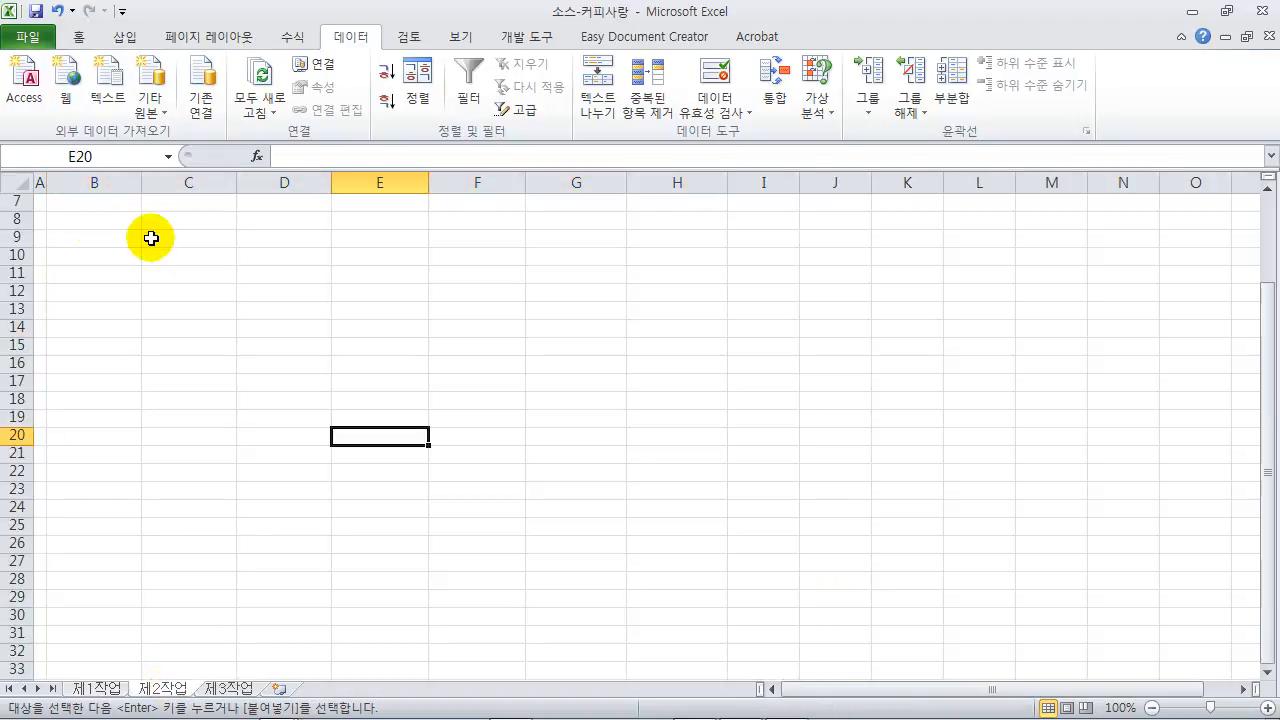
{"action": "scroll", "coordinate": [157, 366], "scroll_direction": "up", "scroll_amount": 2}
{"action": "left_click", "coordinate": [85, 222]}
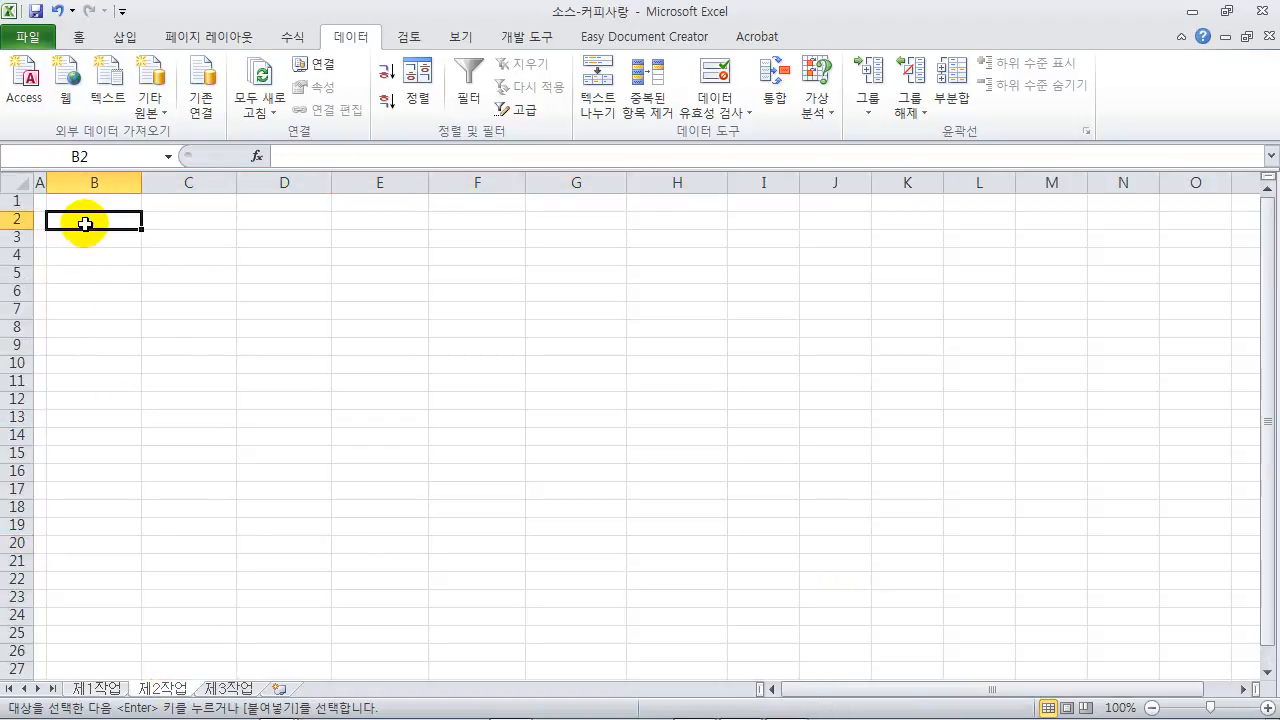
{"action": "key", "text": "ctrl+v"}
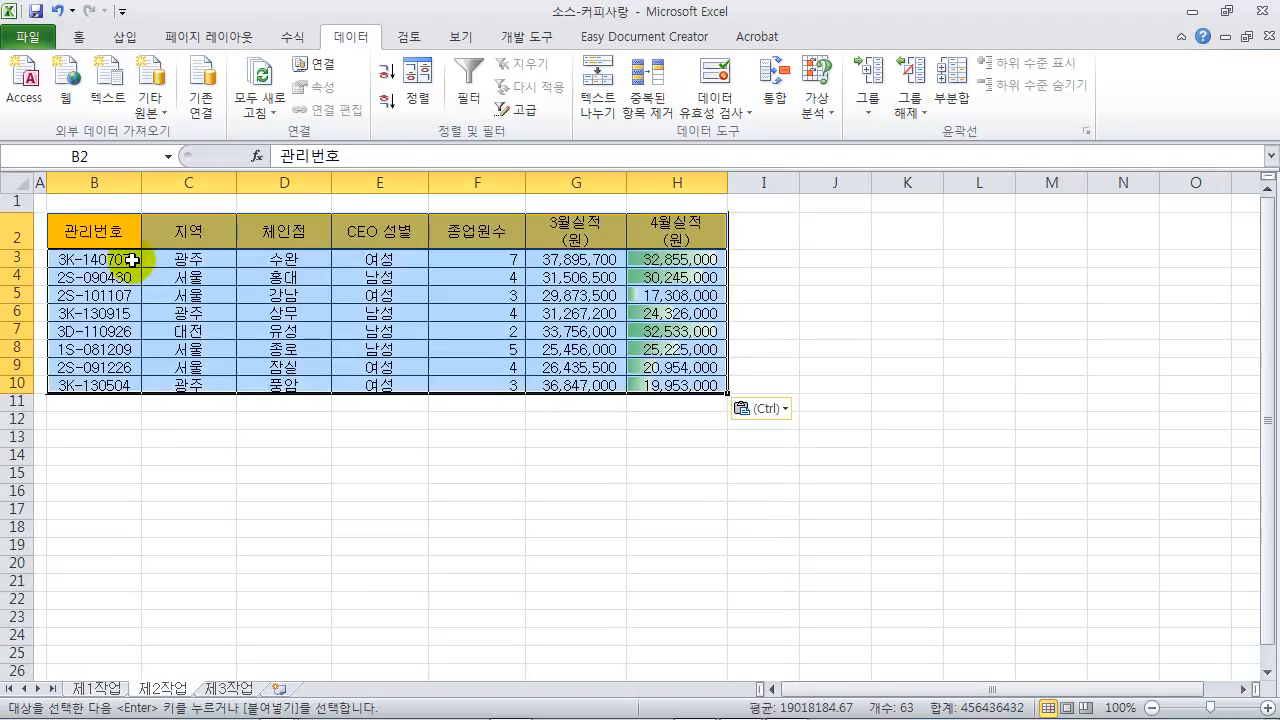
Step: Merge and center B11:G11 below the copied chain store table
{"action": "left_click", "coordinate": [110, 404]}
{"action": "left_click_drag", "start_coordinate": [129, 404], "coordinate": [547, 405]}
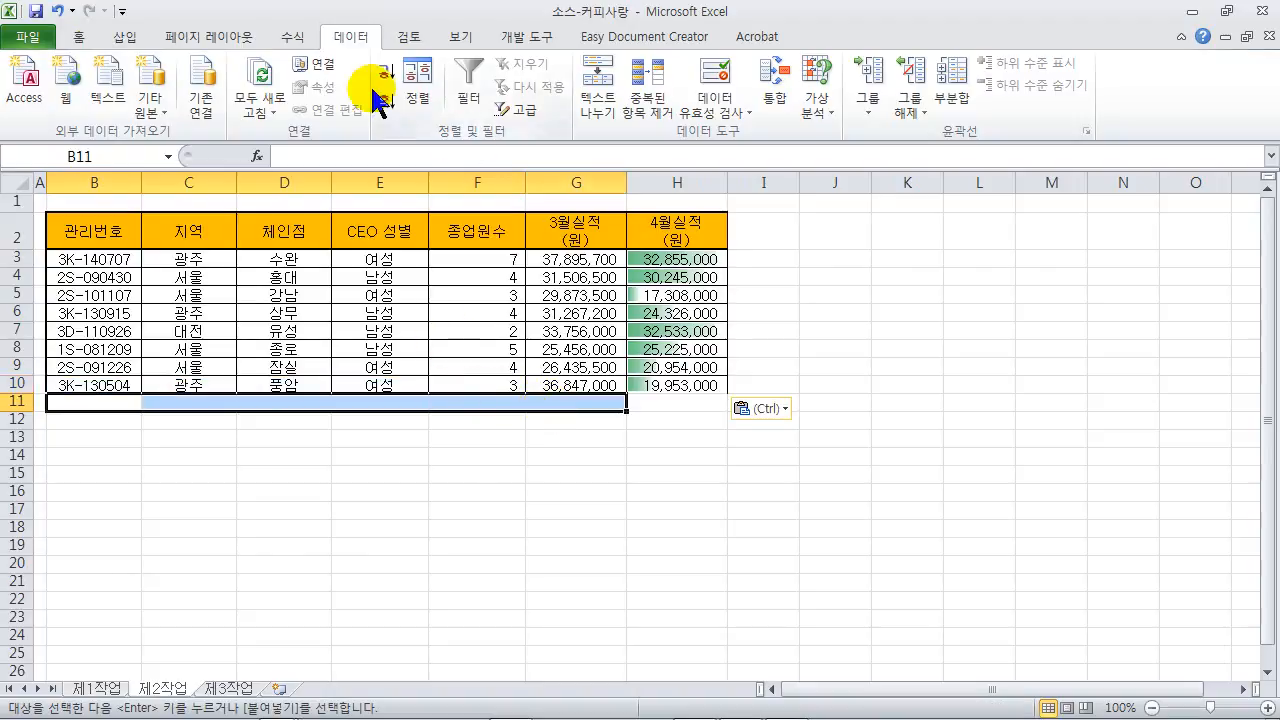
{"action": "left_click", "coordinate": [80, 36]}
{"action": "left_click", "coordinate": [535, 102]}
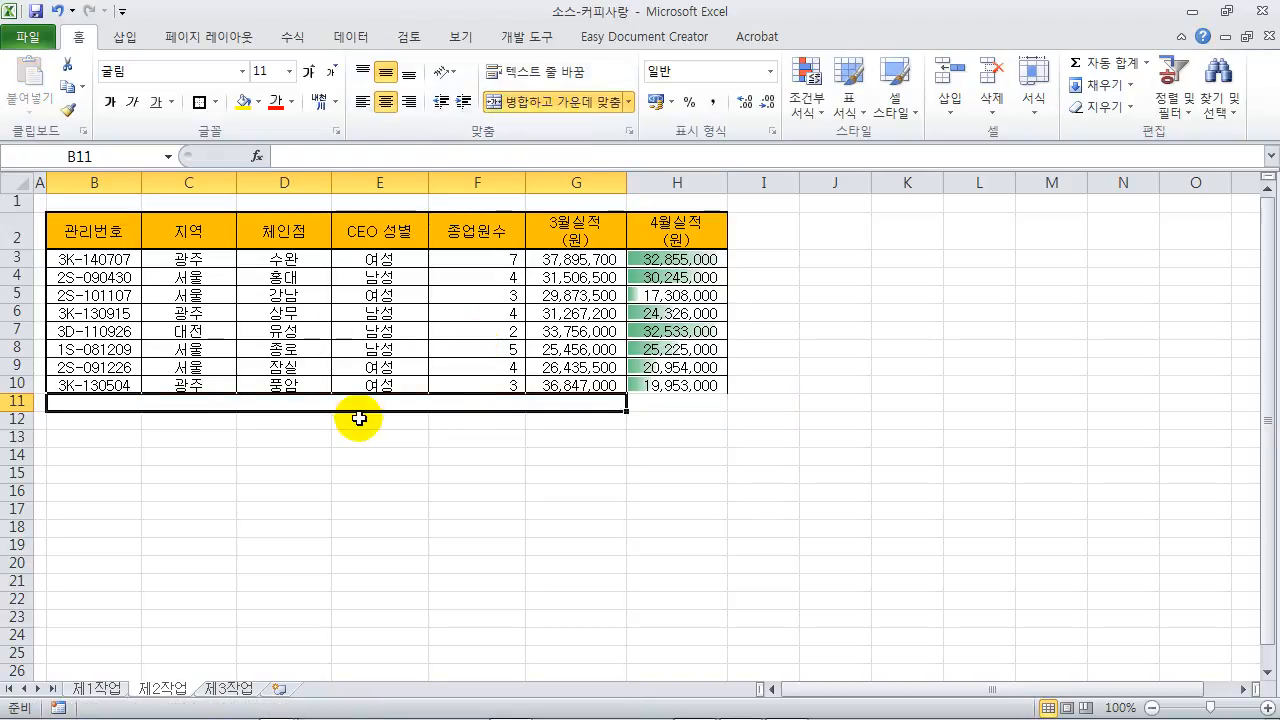
{"action": "type", "text": "4dnjf"}
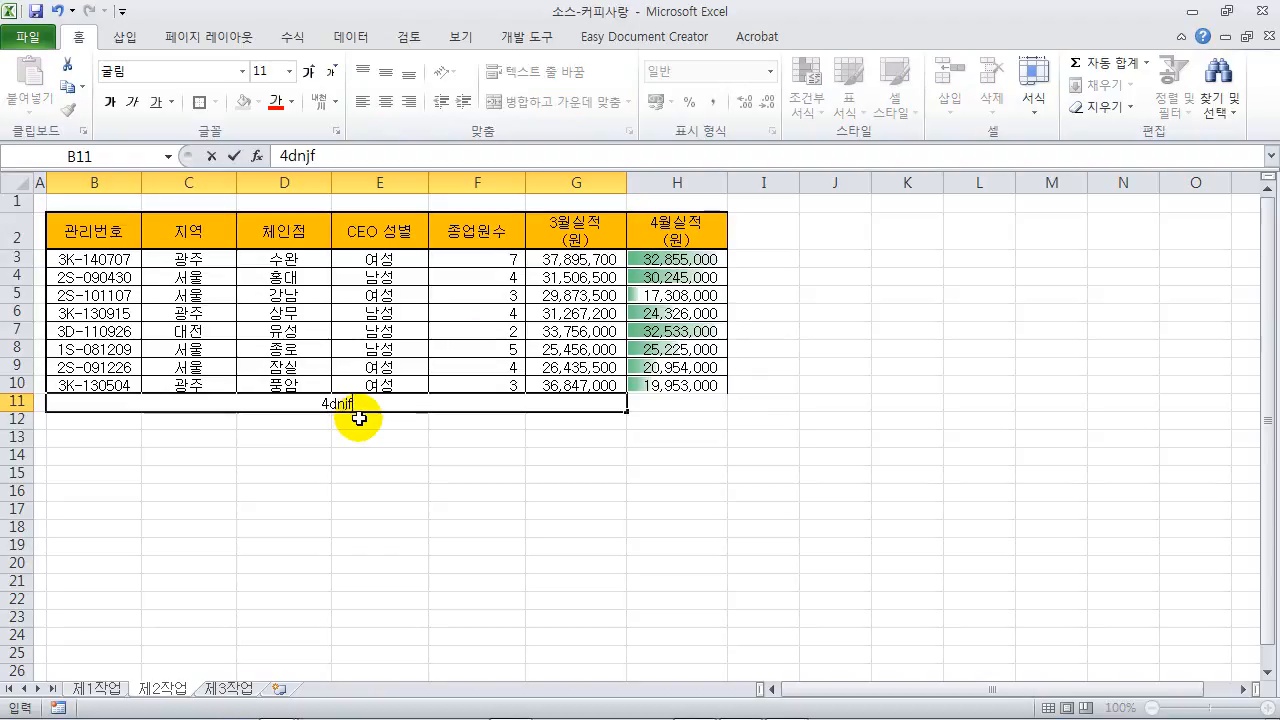
{"action": "type", "text": "(원)ㅇㅢ 평ㄱ"}
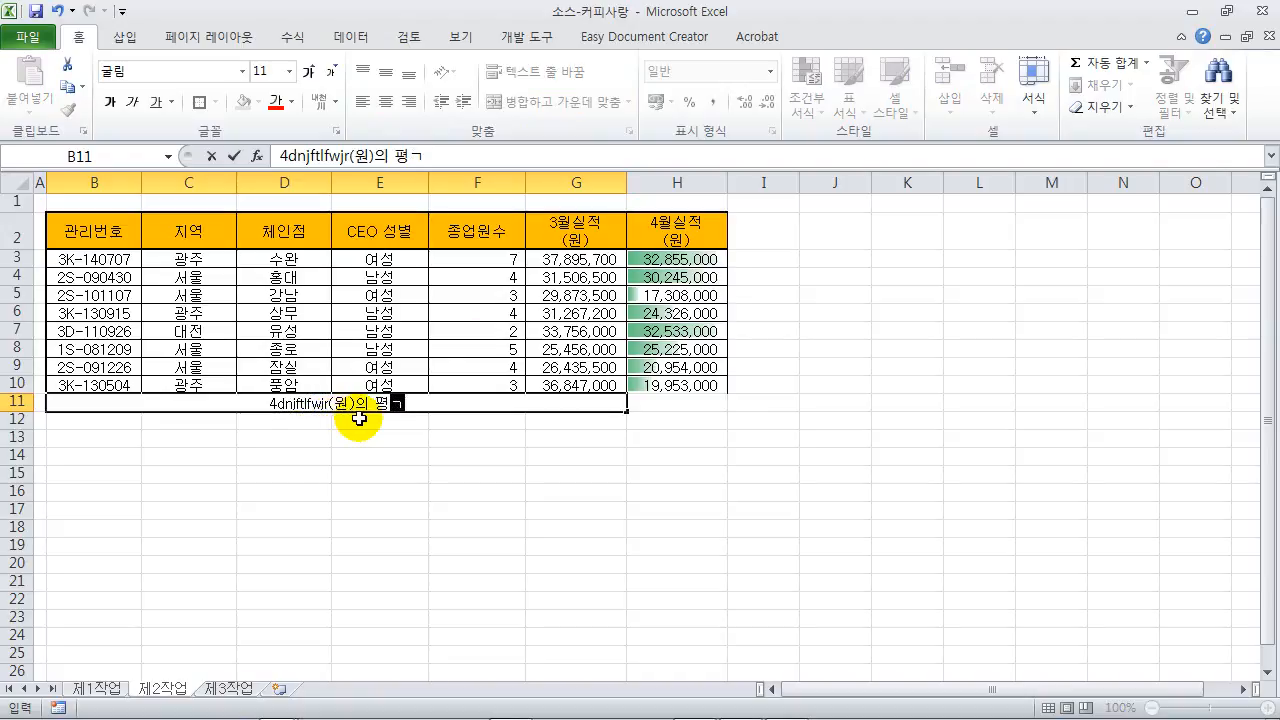
{"action": "key", "text": "BackSpace"}
{"action": "key", "text": "BackSpace"}
{"action": "key", "text": "BackSpace"}
{"action": "key", "text": "BackSpace"}
{"action": "key", "text": "BackSpace"}
{"action": "key", "text": "BackSpace"}
{"action": "key", "text": "BackSpace"}
{"action": "key", "text": "BackSpace"}
{"action": "key", "text": "BackSpace"}
{"action": "key", "text": "BackSpace"}
{"action": "key", "text": "BackSpace"}
Step: Enter the label "4월실적(원)의 평균" in the merged cell B11:G11
{"action": "type", "text": "4ㅇ"}
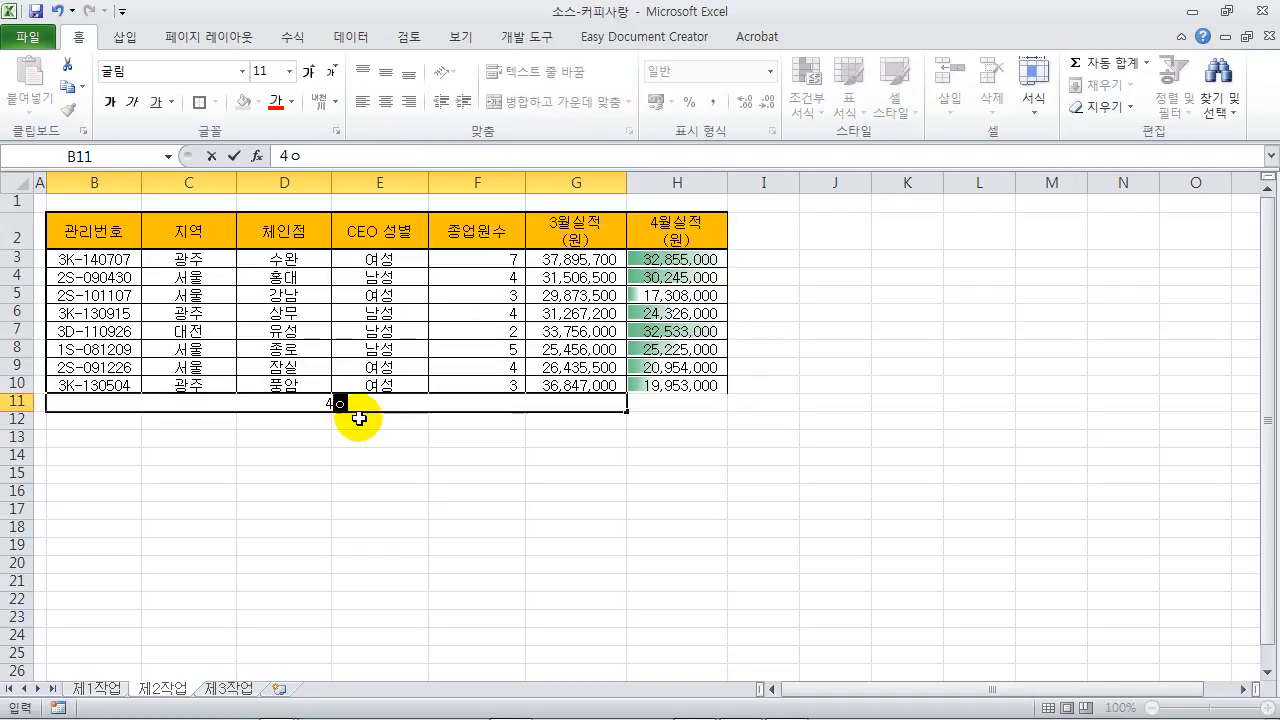
{"action": "type", "text": "ㅝㄹ실ㅈ"}
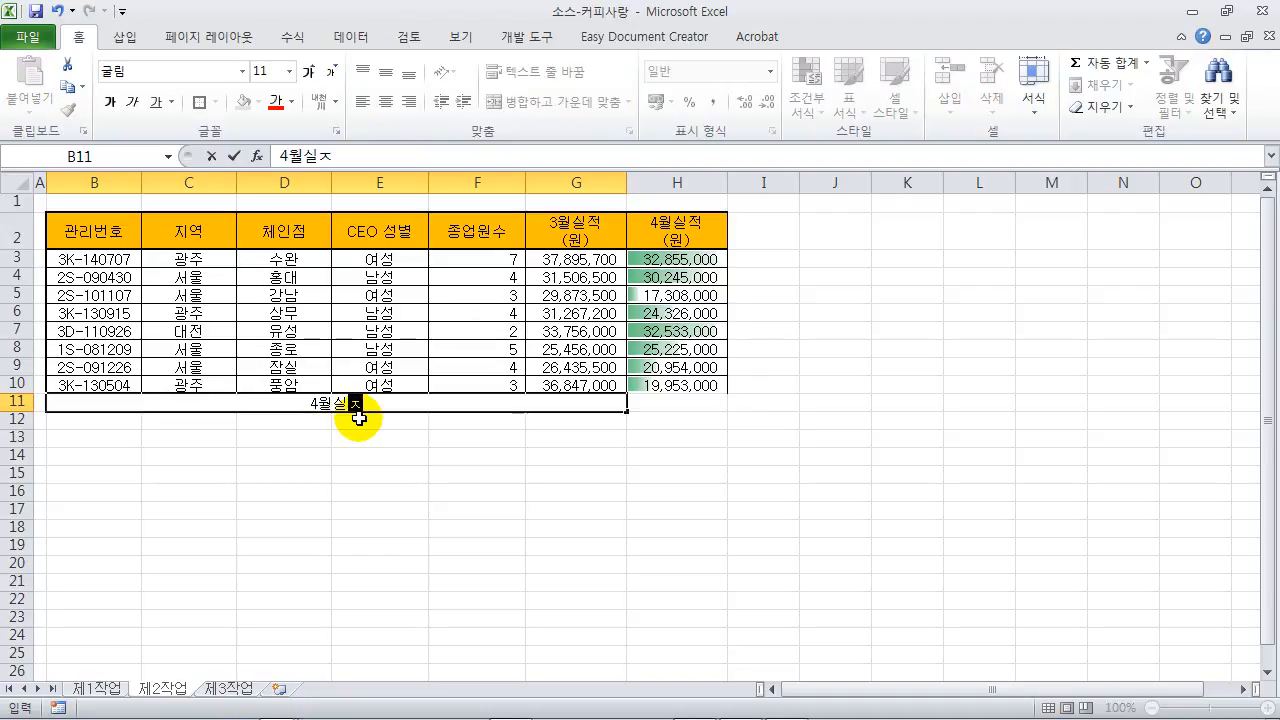
{"action": "type", "text": "ㅣㄱ(ㅇ"}
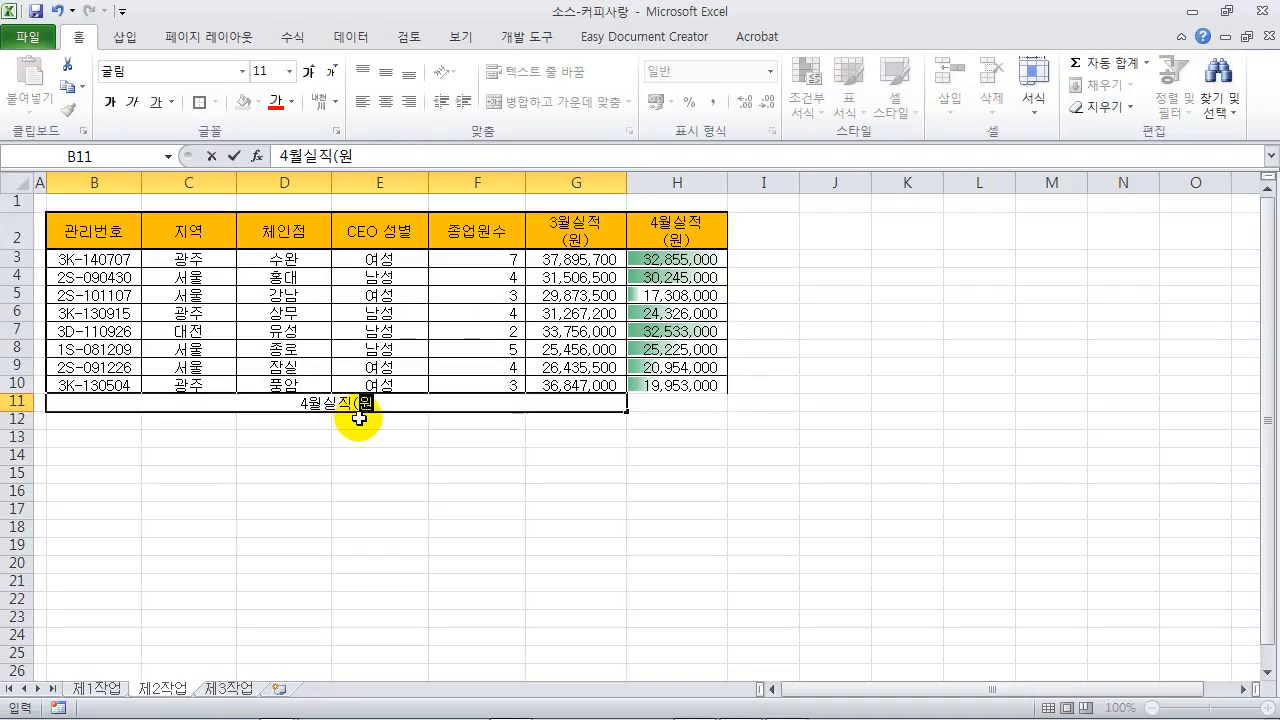
{"action": "key", "text": "BackSpace"}
{"action": "key", "text": "BackSpace"}
{"action": "key", "text": "BackSpace"}
{"action": "key", "text": "BackSpace"}
{"action": "key", "text": "BackSpace"}
{"action": "key", "text": "BackSpace"}
{"action": "type", "text": "적(우"}
{"action": "type", "text": "ㄴ)"}
{"action": "type", "text": "의 평ㄱ"}
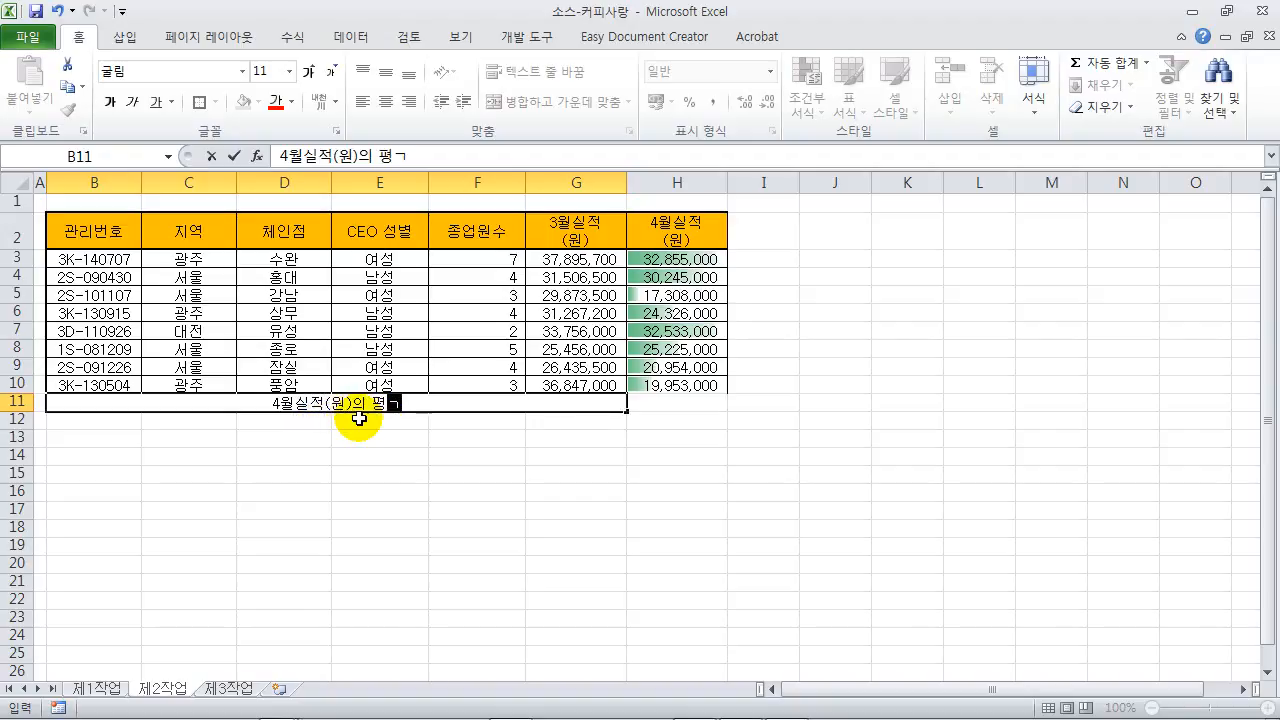
{"action": "type", "text": "ㅠㄴ"}
{"action": "key", "text": "Return"}
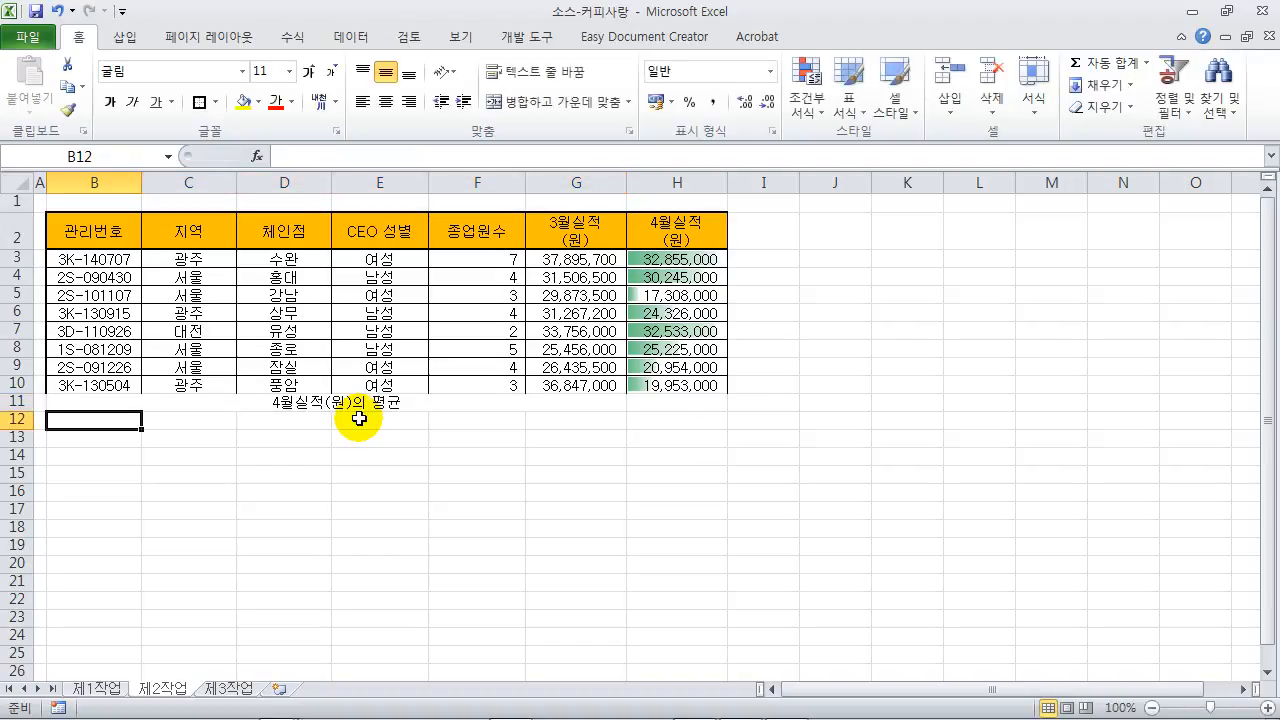
Step: Calculate the average April performance in H11 with the AVERAGE function over H3:H10
{"action": "left_click", "coordinate": [692, 401]}
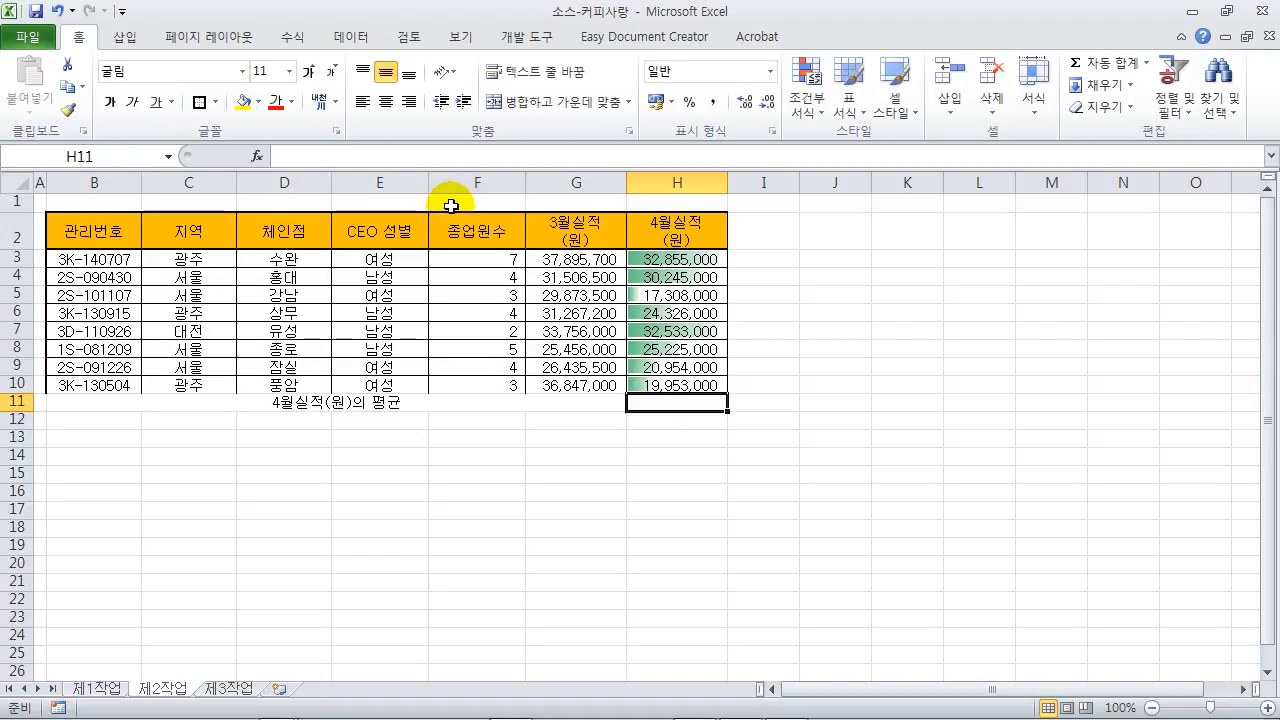
{"action": "type", "text": "=aver"}
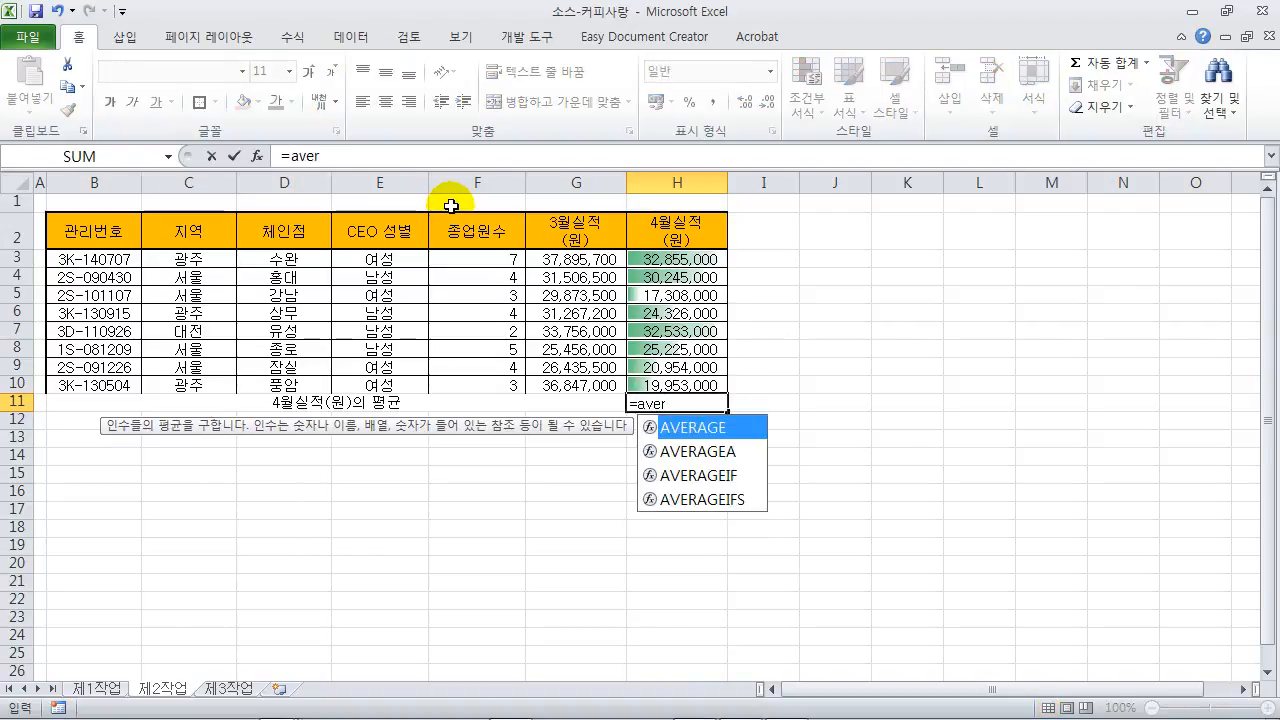
{"action": "double_click", "coordinate": [705, 430]}
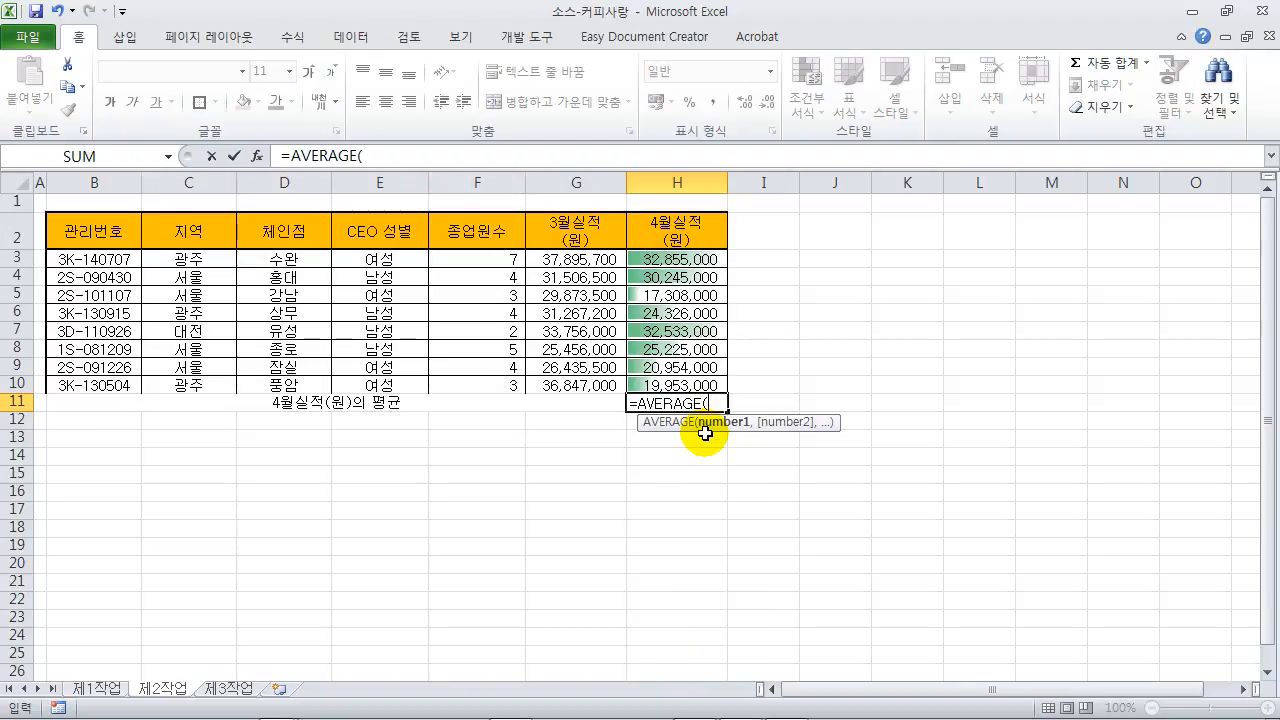
{"action": "left_click_drag", "start_coordinate": [697, 261], "coordinate": [697, 386]}
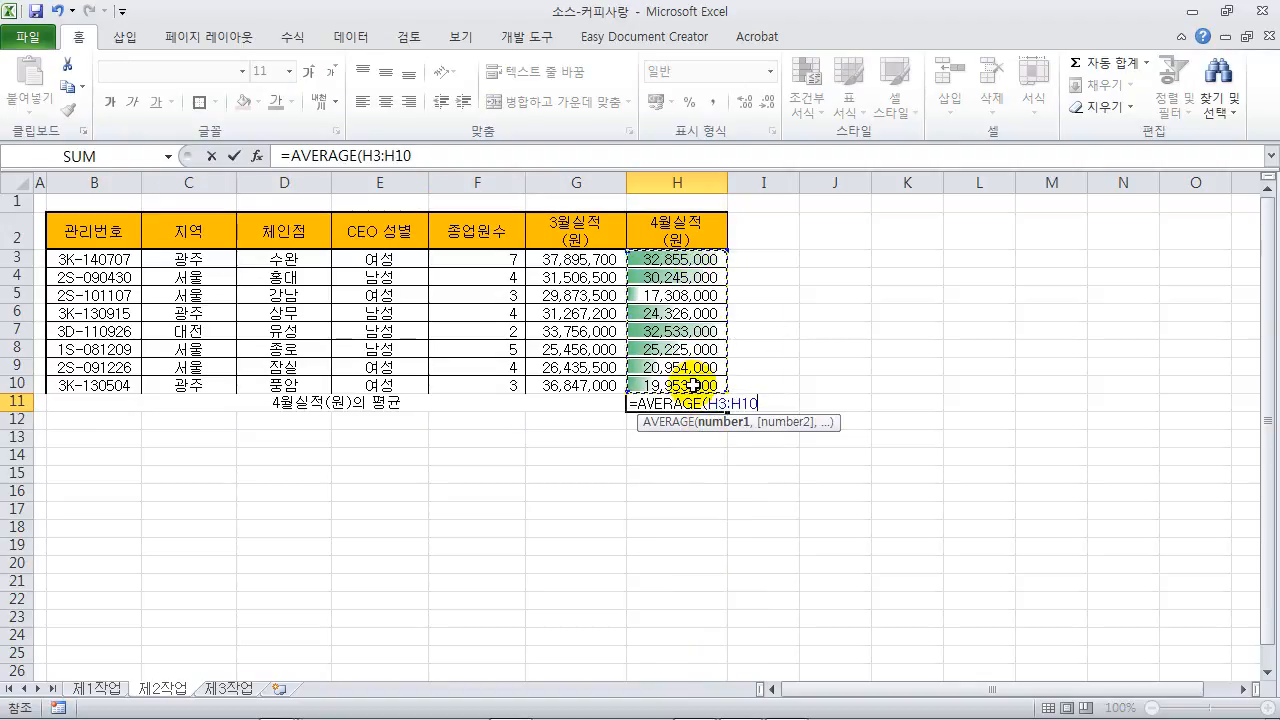
{"action": "key", "text": "Return"}
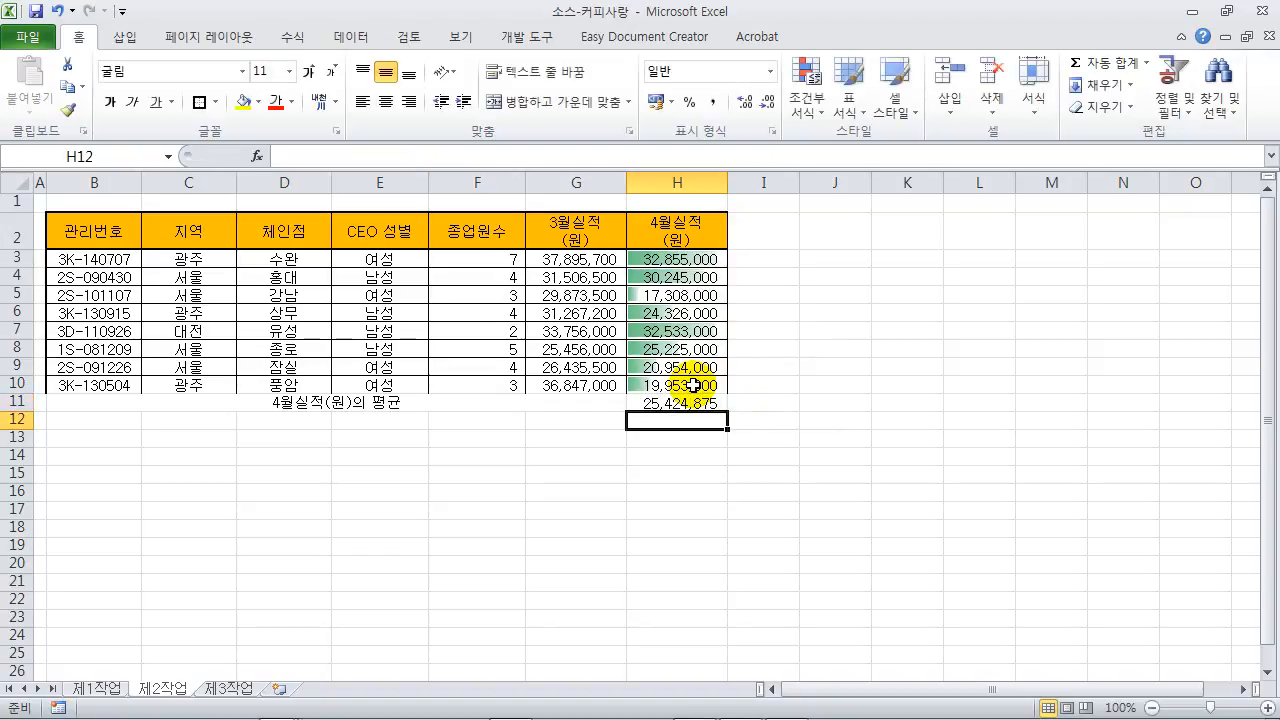
Step: Apply all borders and a thick box border to the average row B11:H11
{"action": "left_click_drag", "start_coordinate": [480, 402], "coordinate": [657, 404]}
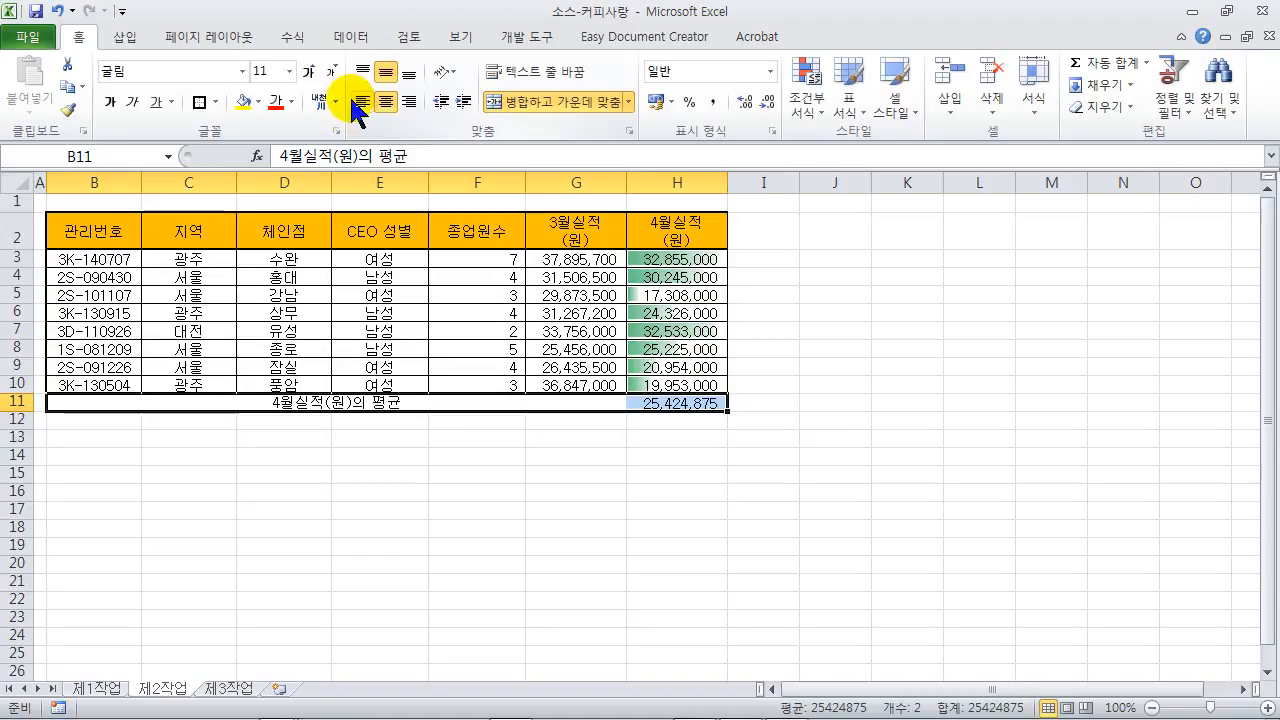
{"action": "left_click", "coordinate": [216, 102]}
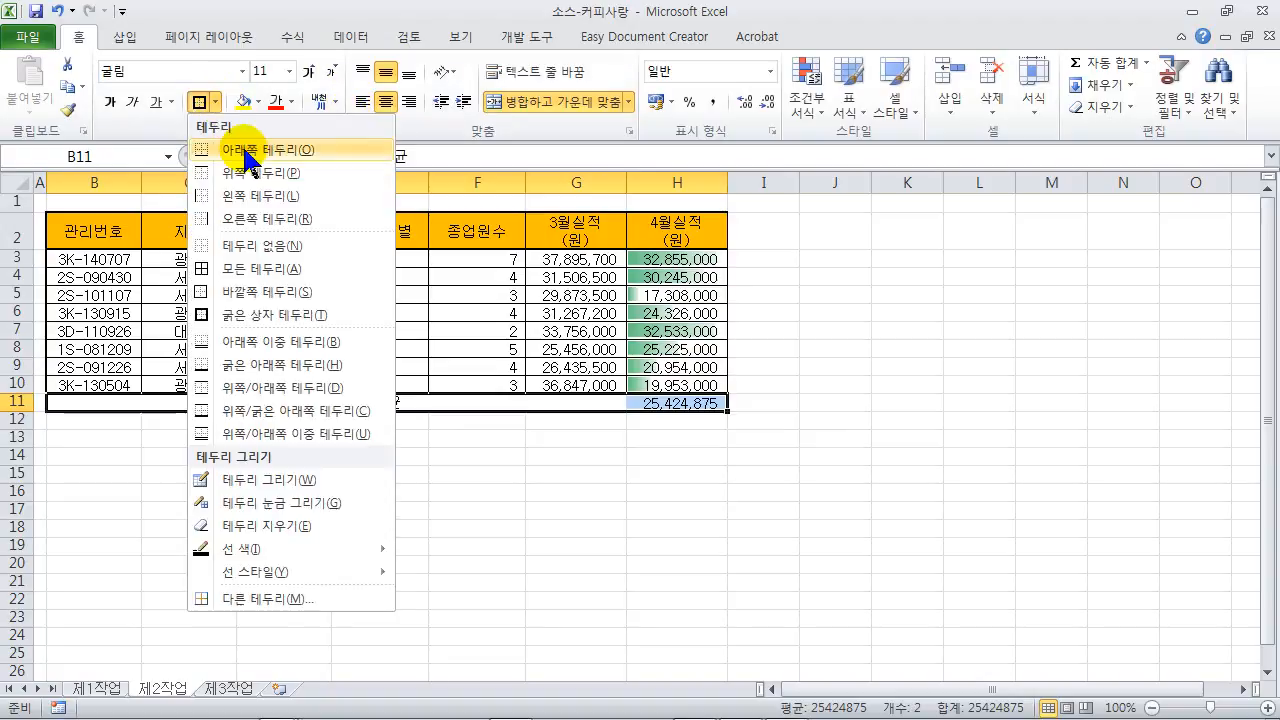
{"action": "left_click", "coordinate": [272, 270]}
{"action": "left_click", "coordinate": [214, 102]}
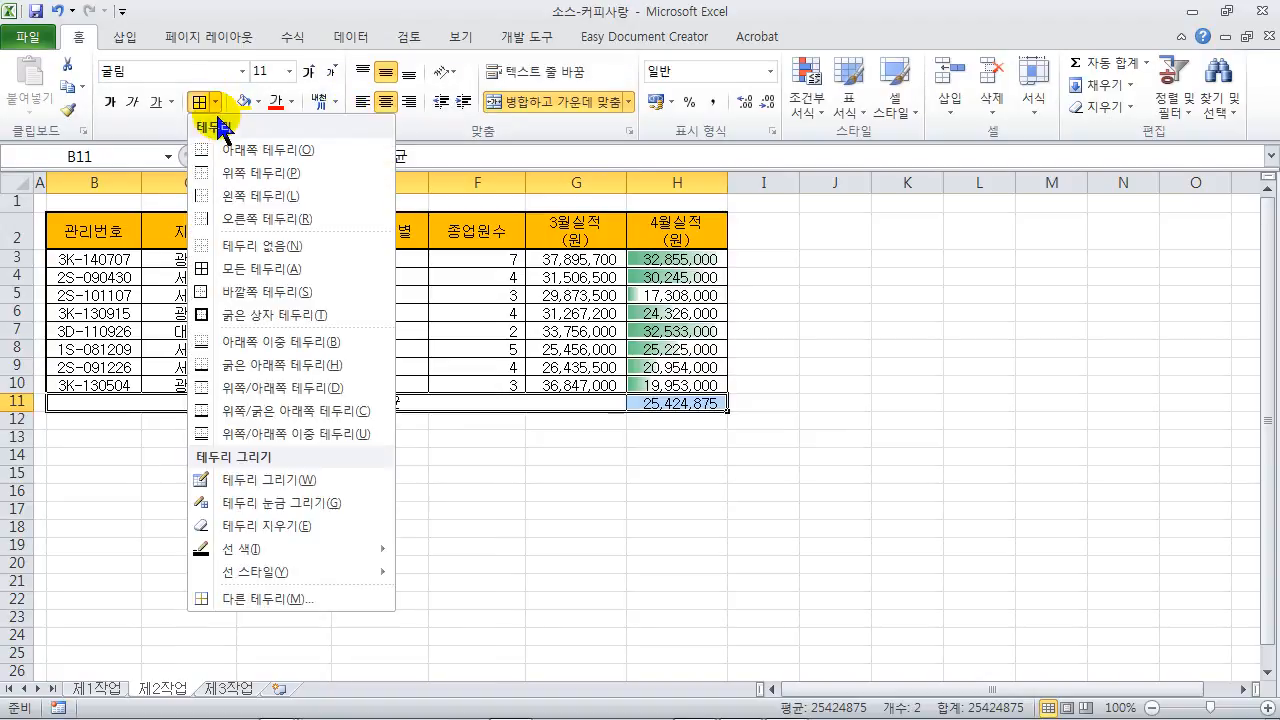
{"action": "left_click", "coordinate": [232, 313]}
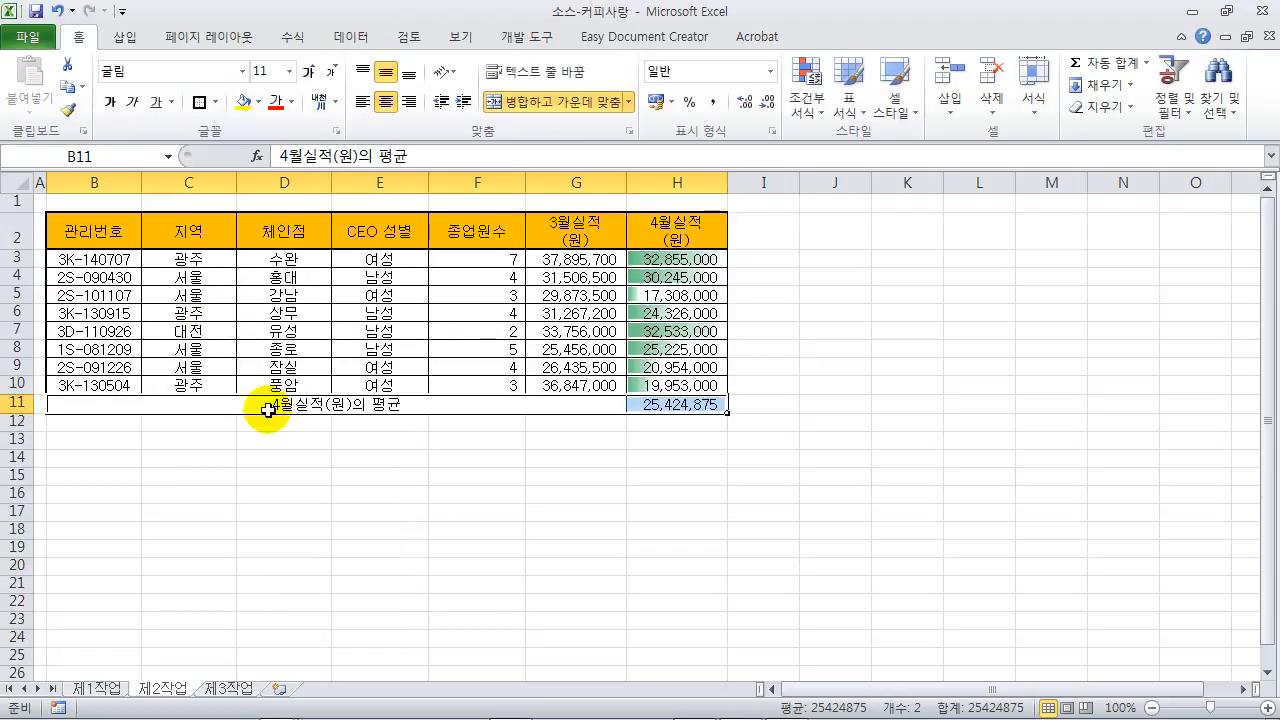
Step: Run Goal Seek to bring the average in H11 to 26000000 by changing cell H10, and accept the solution
{"action": "left_click", "coordinate": [660, 404]}
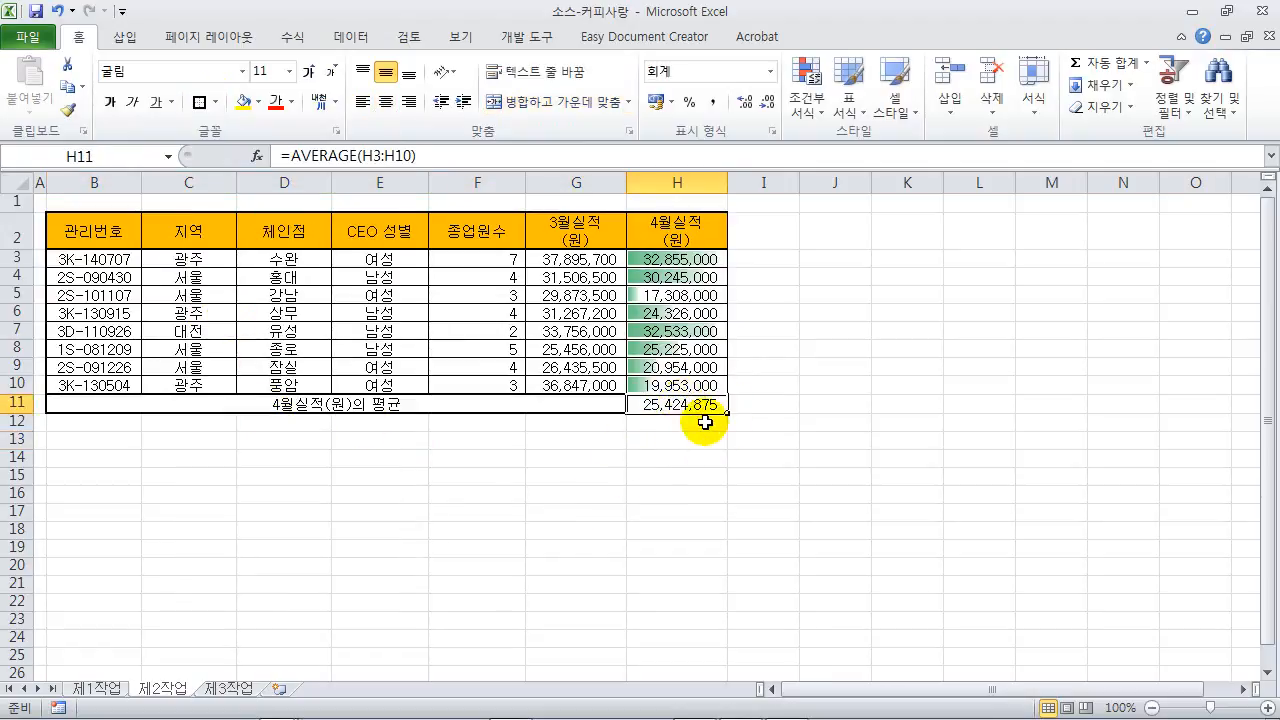
{"action": "left_click", "coordinate": [357, 45]}
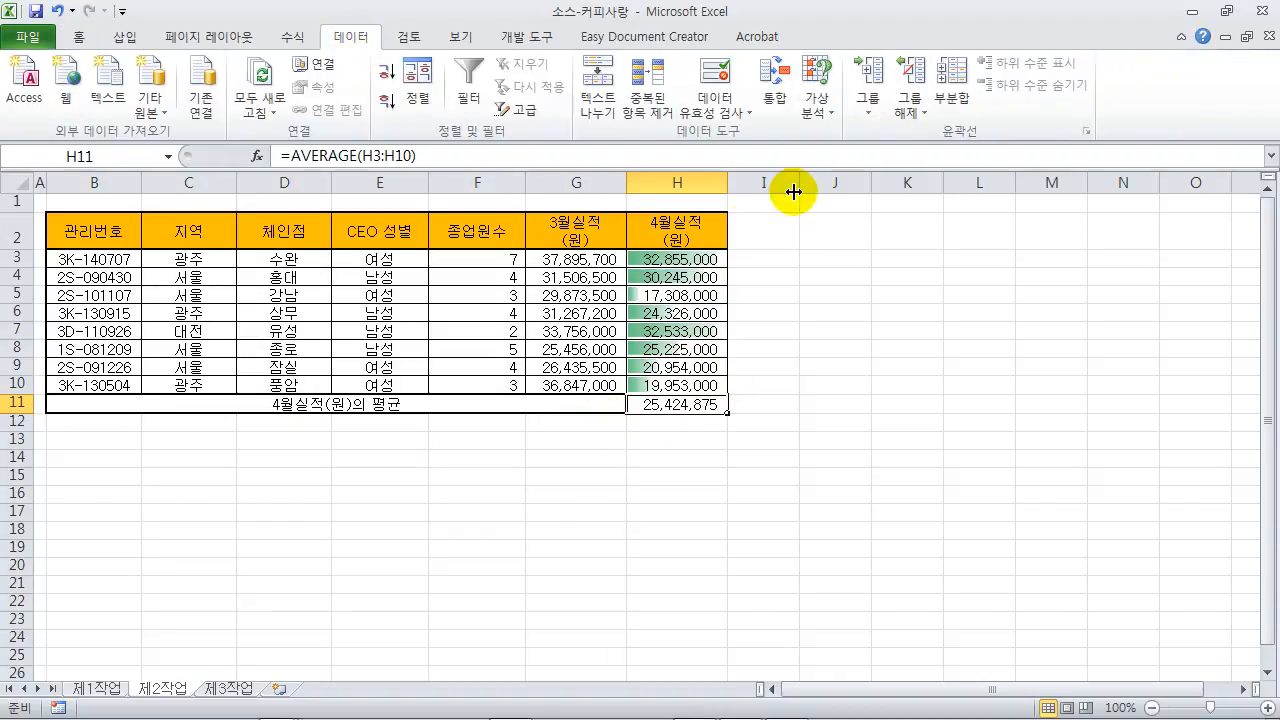
{"action": "left_click", "coordinate": [824, 118]}
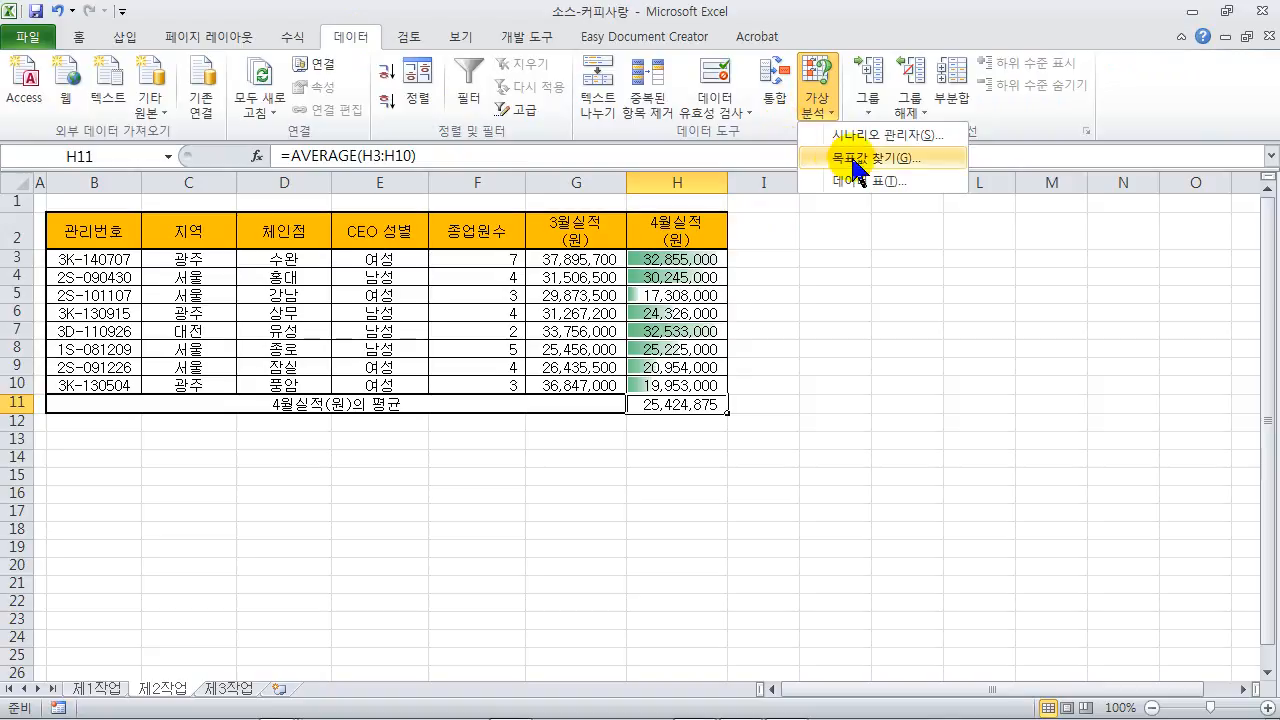
{"action": "left_click", "coordinate": [836, 160]}
{"action": "left_click_drag", "start_coordinate": [822, 275], "coordinate": [844, 223]}
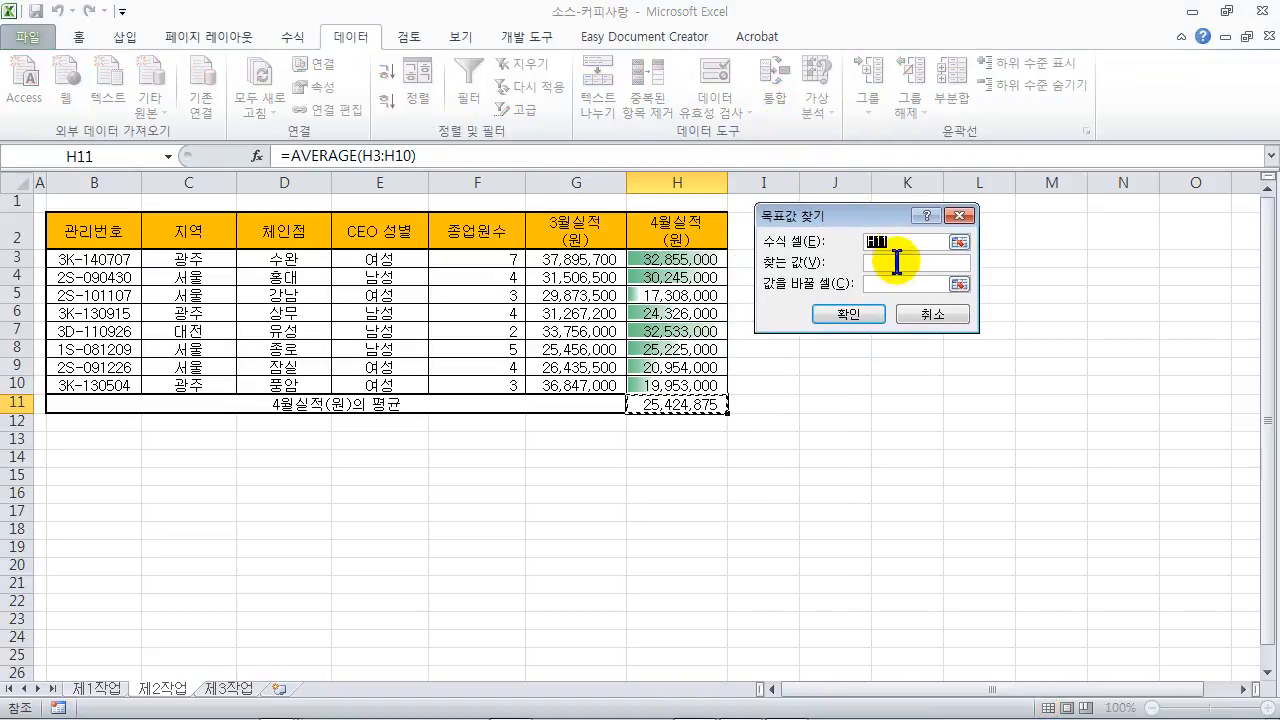
{"action": "left_click", "coordinate": [897, 262]}
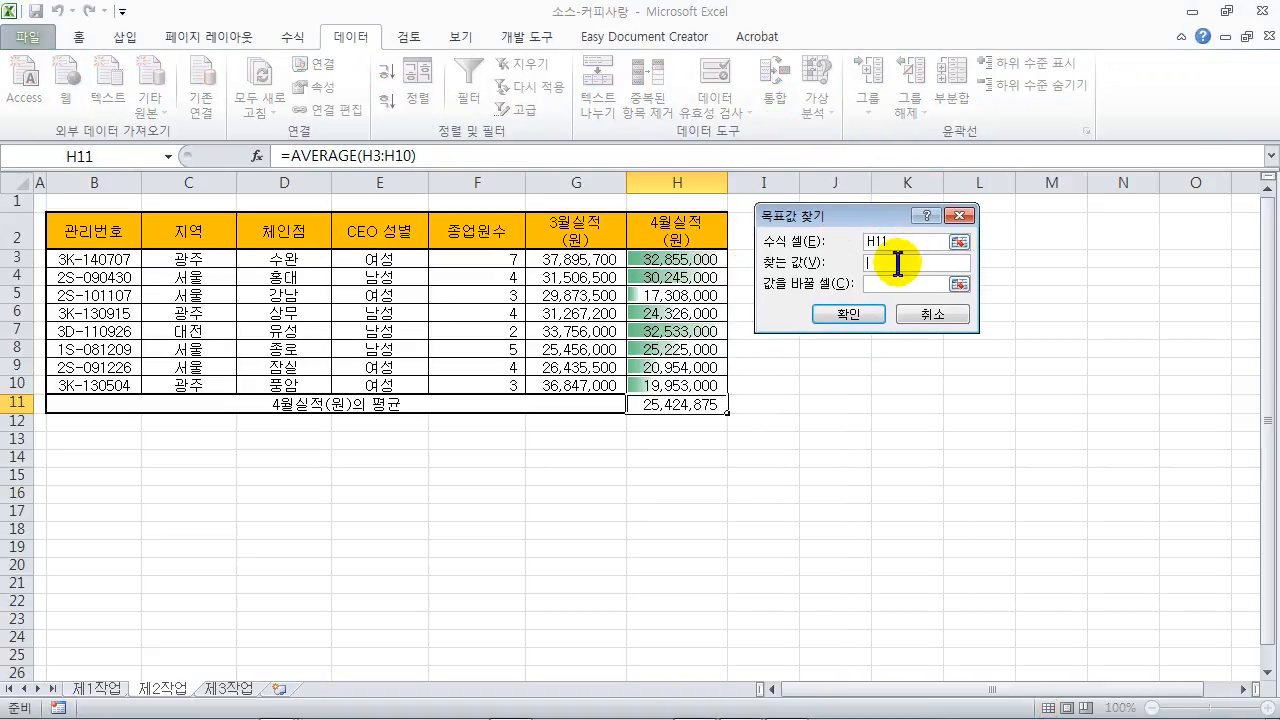
{"action": "type", "text": "26000000"}
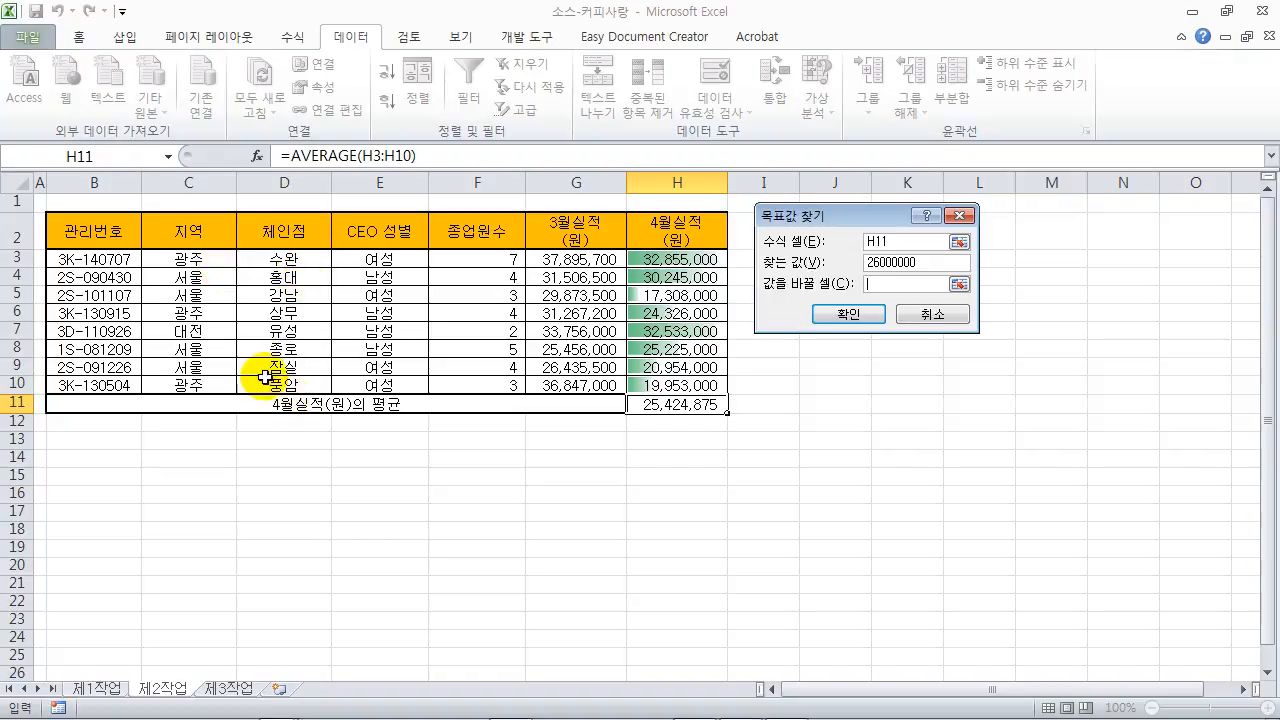
{"action": "left_click", "coordinate": [667, 385]}
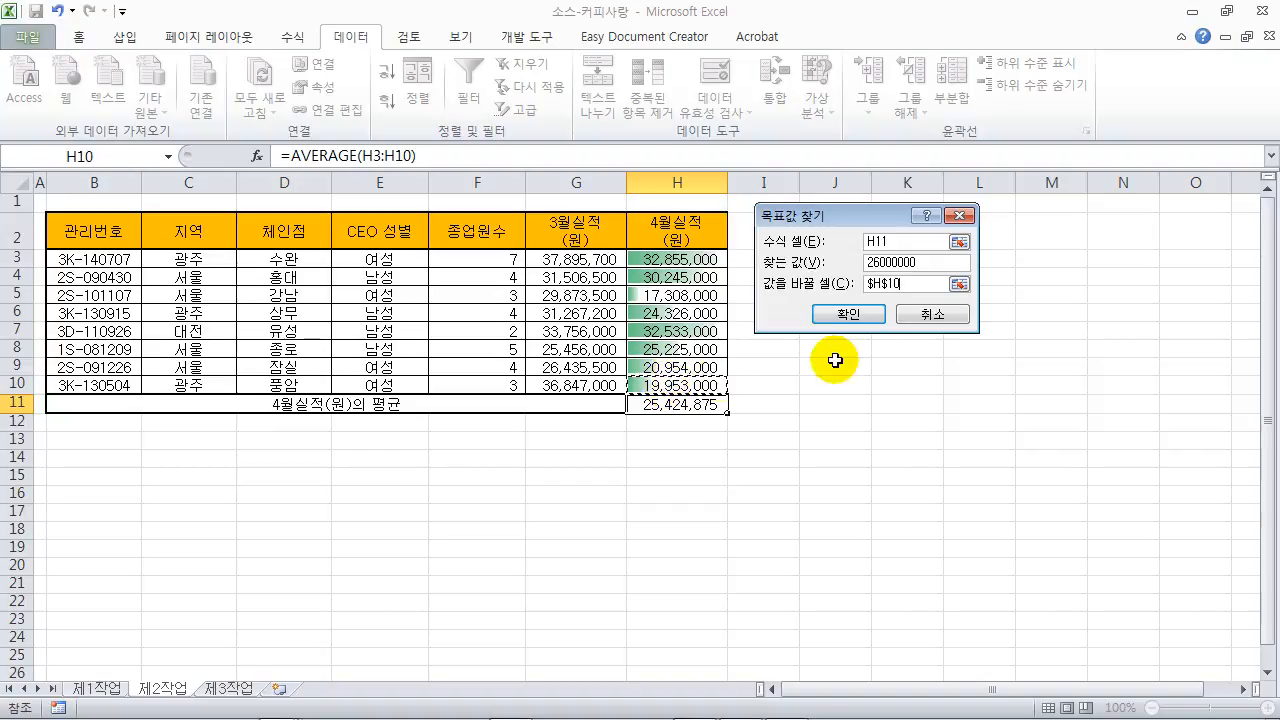
{"action": "left_click", "coordinate": [848, 314]}
{"action": "left_click", "coordinate": [825, 310]}
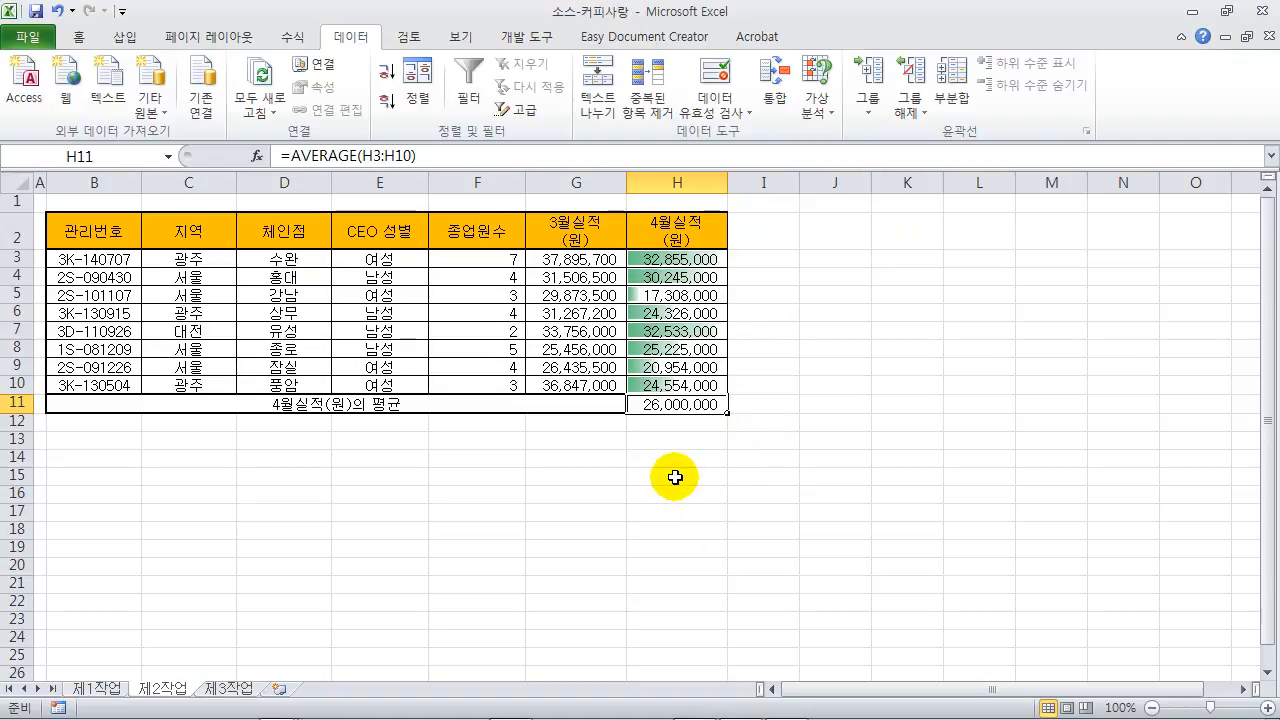
{"action": "left_click", "coordinate": [595, 490]}
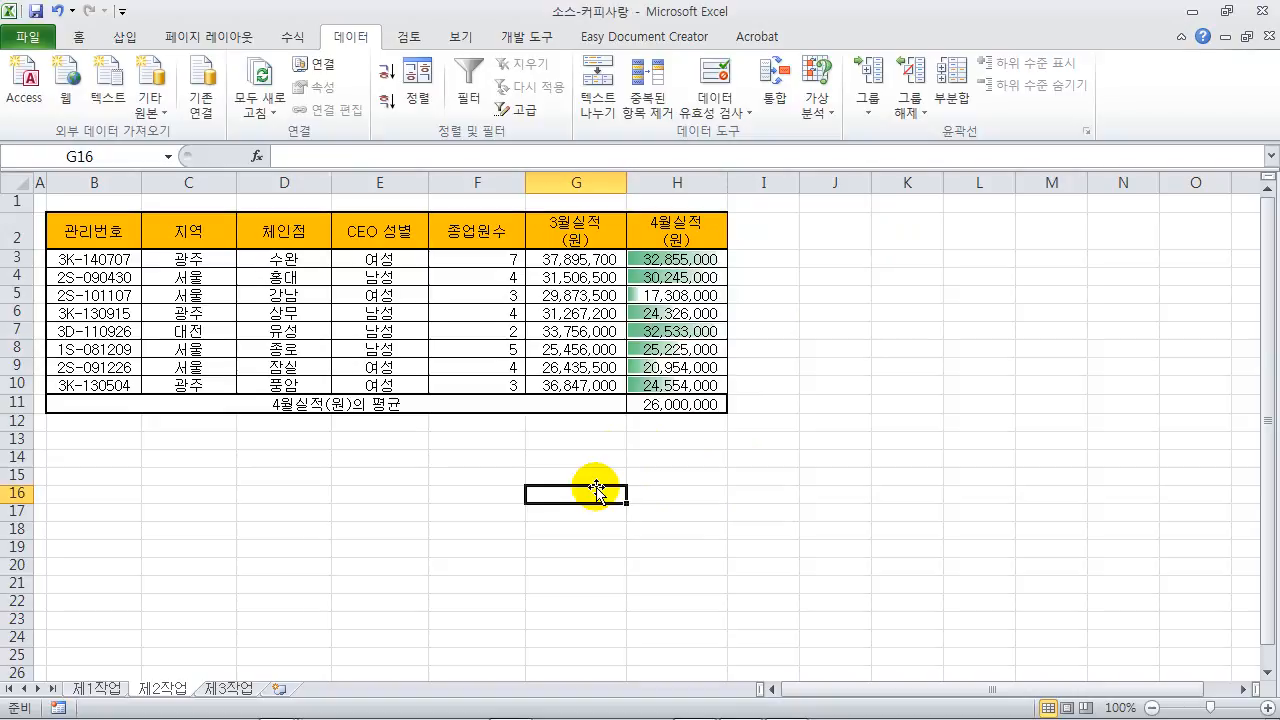